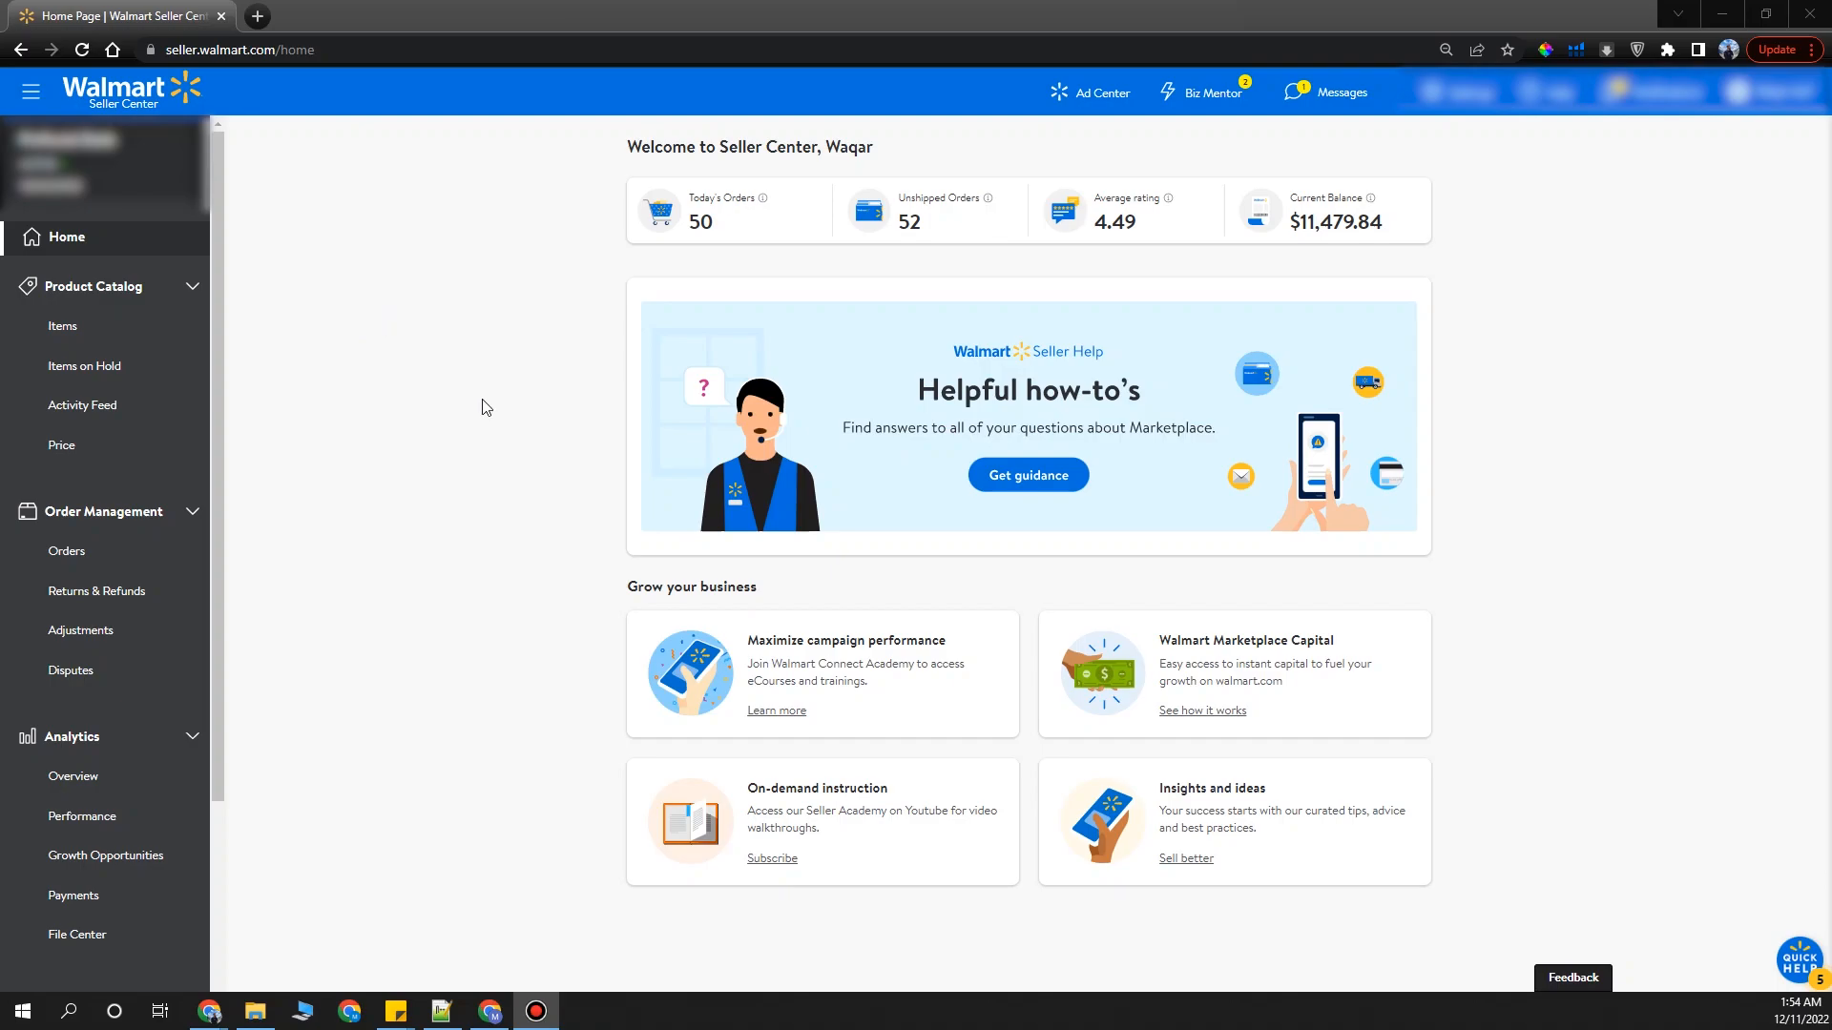
# Open the WFS Send Inventory page and start creating a new inbound order.
pyautogui.click(396, 413)
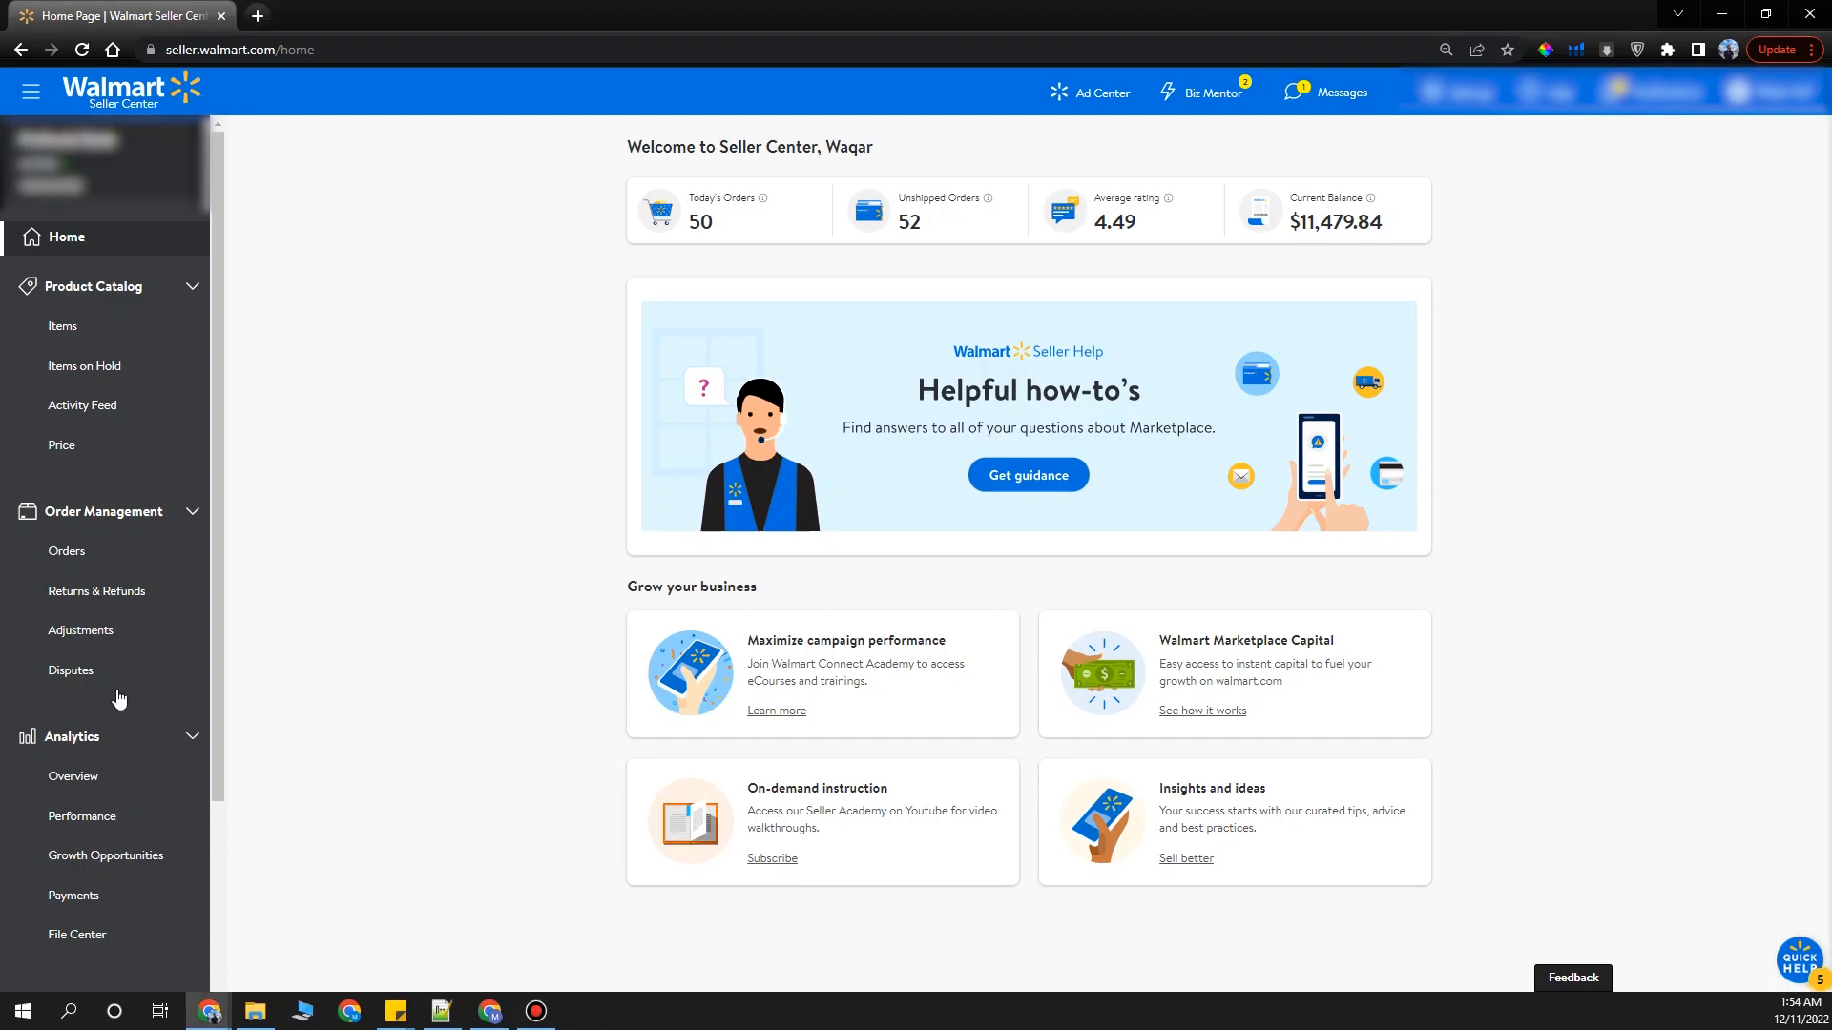
pyautogui.scroll(-3, 130, 707)
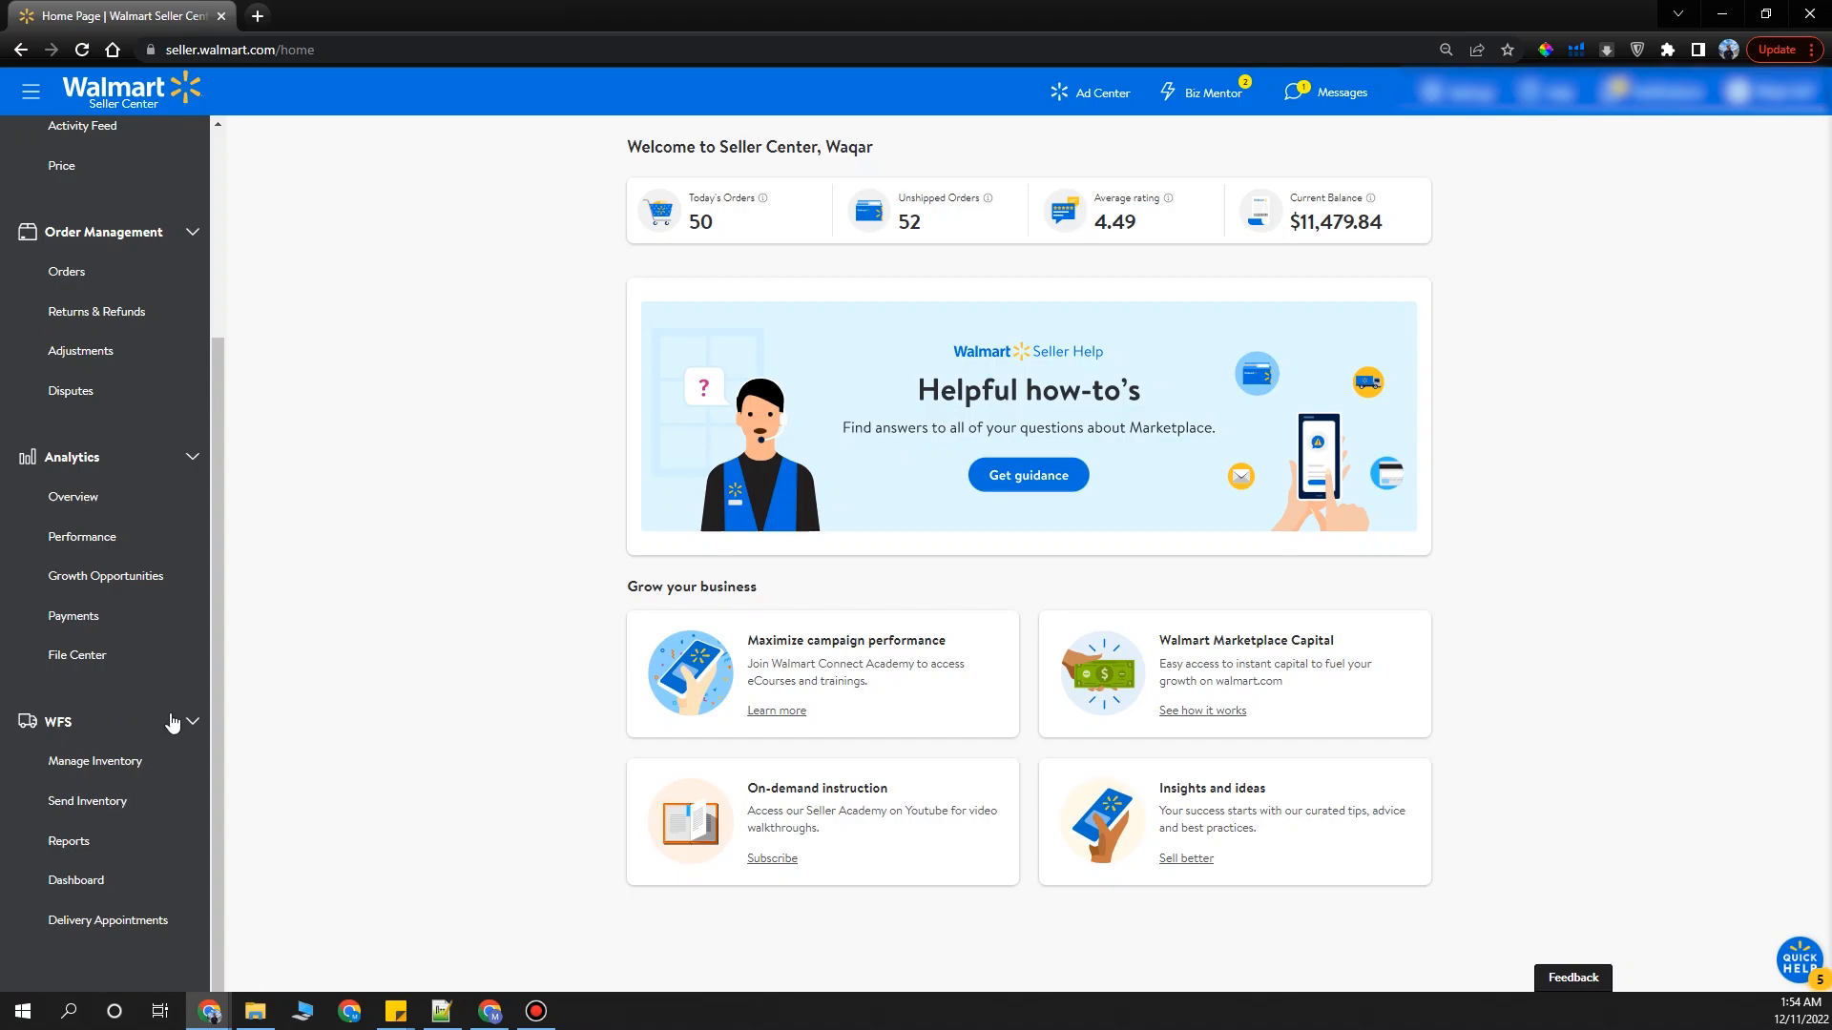
pyautogui.click(91, 805)
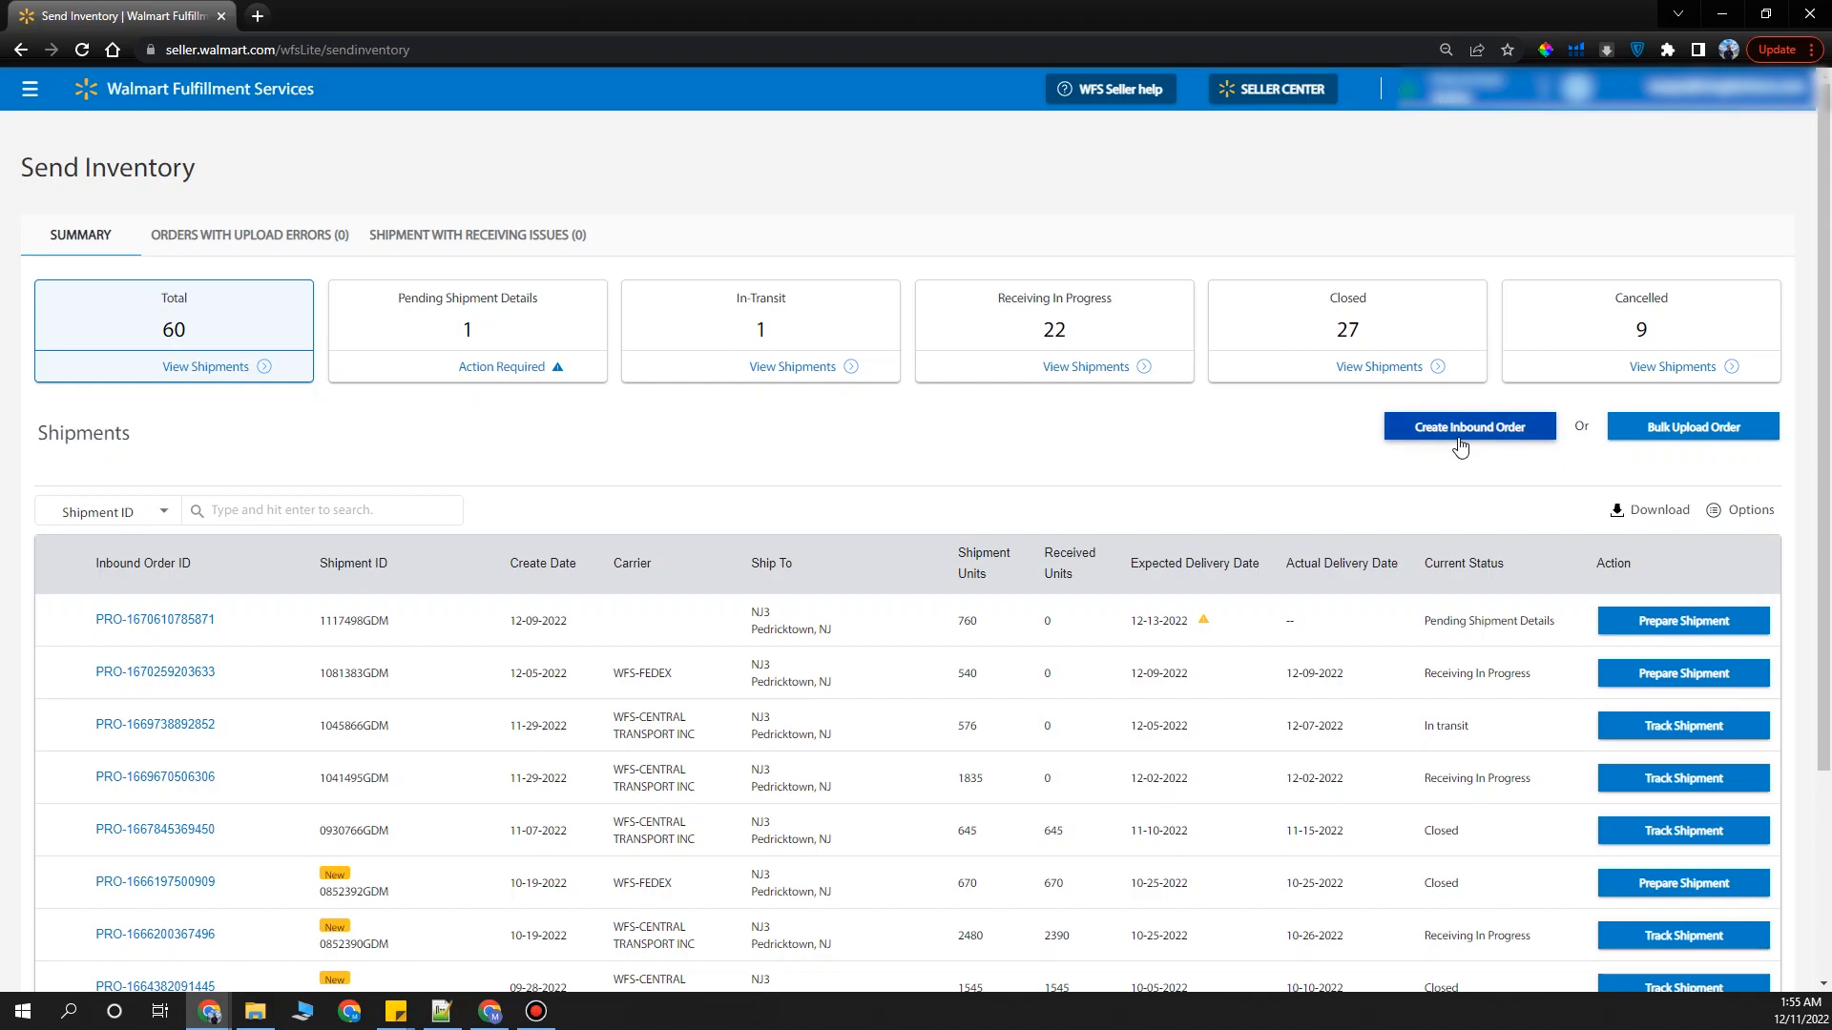
pyautogui.click(1421, 432)
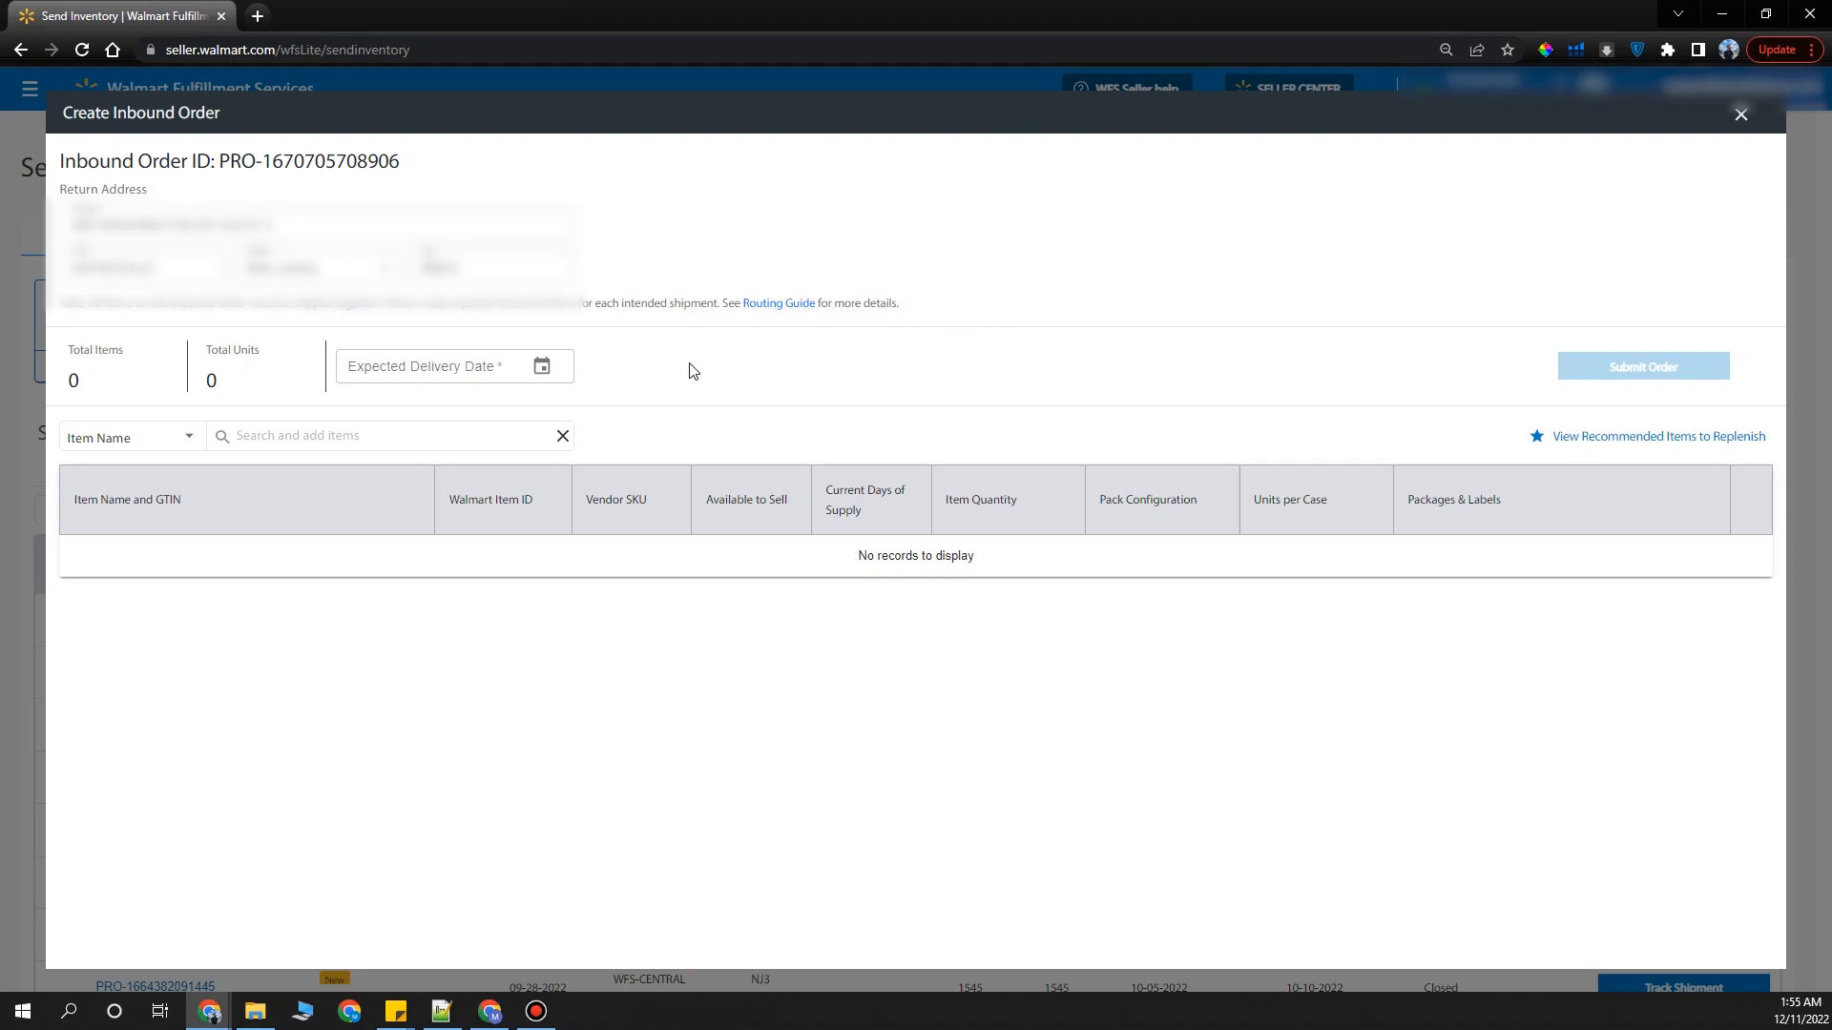
# Set the expected delivery date to 12/14/2022 and add the product to the order by its Item ID.
pyautogui.click(540, 368)
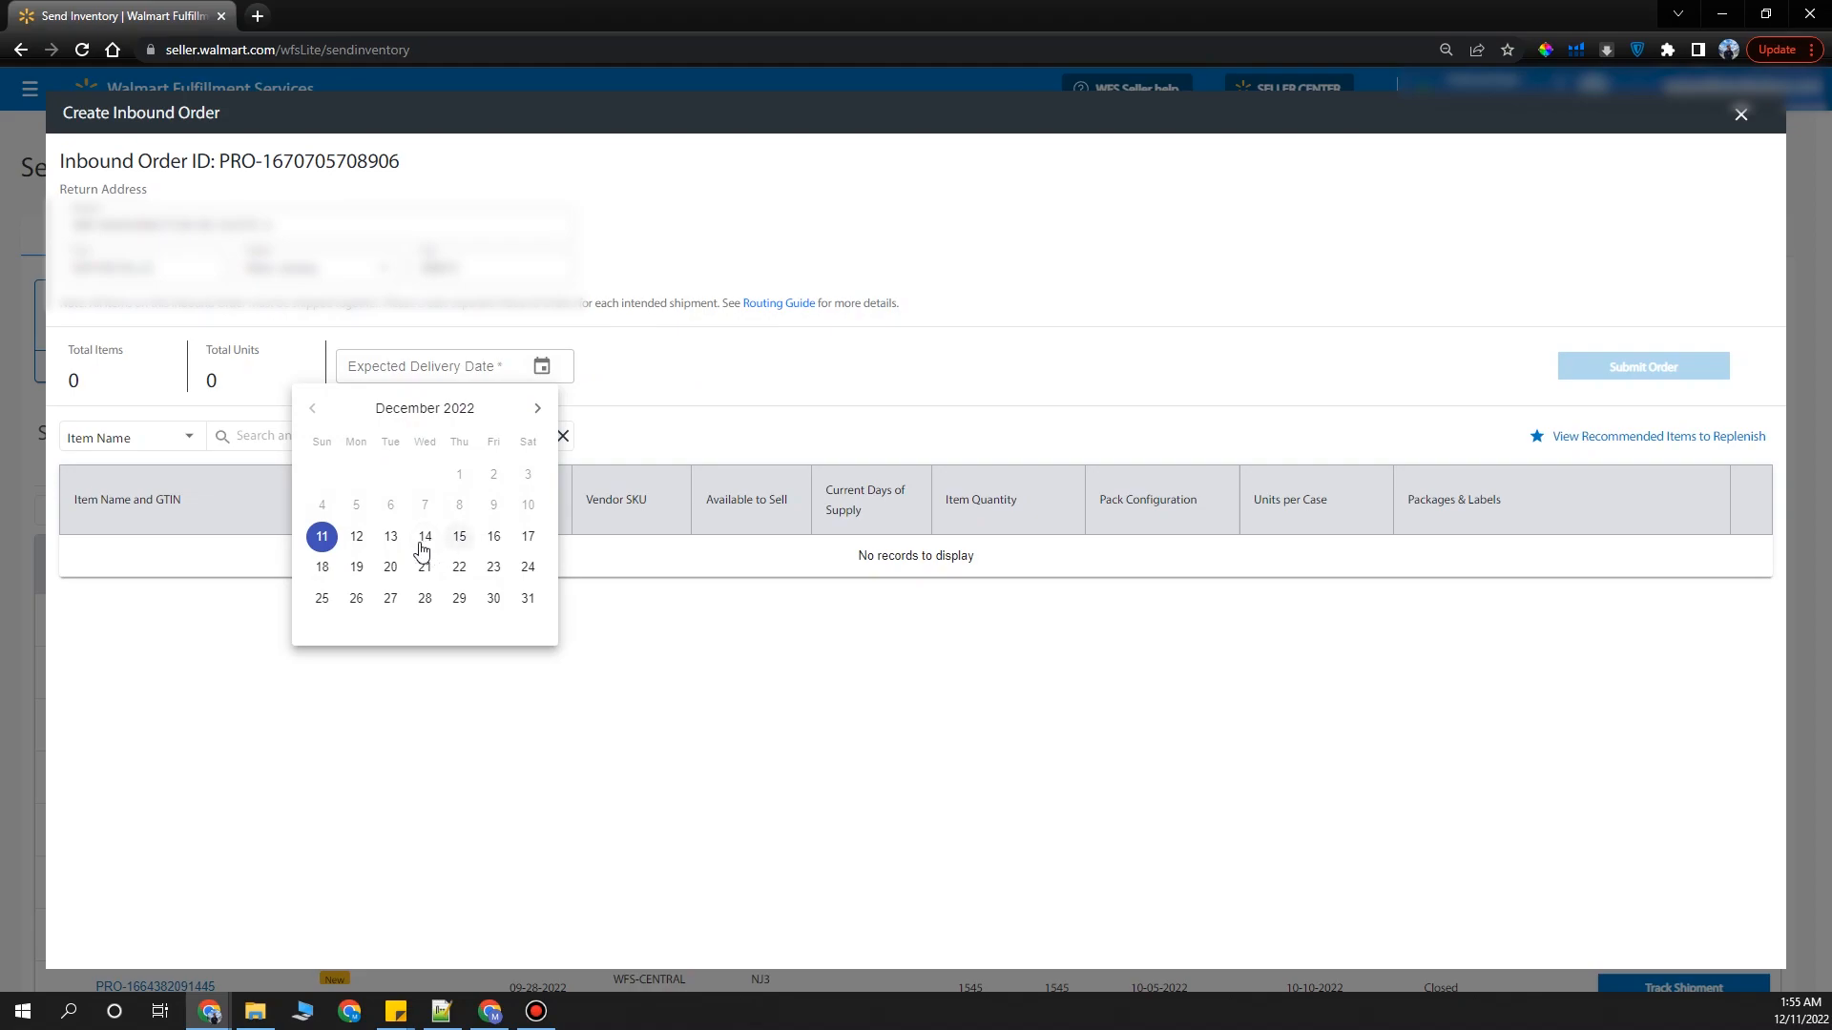
pyautogui.click(423, 540)
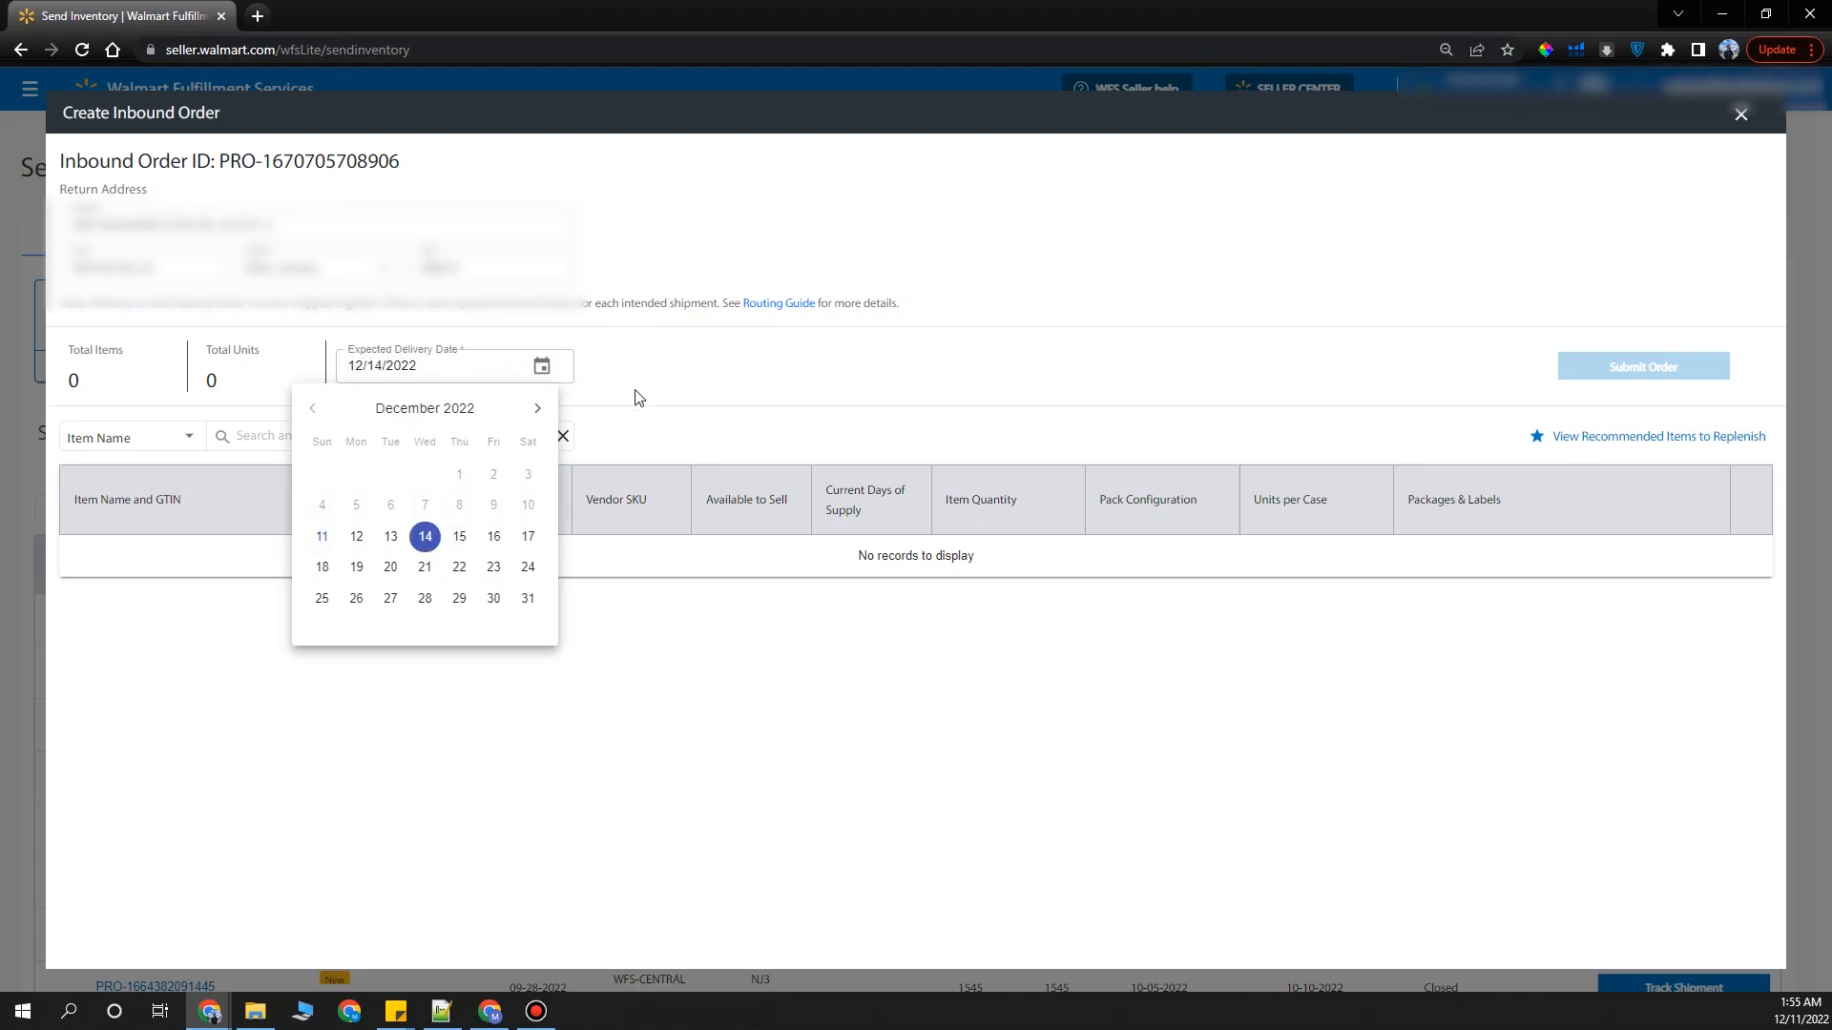
pyautogui.click(162, 438)
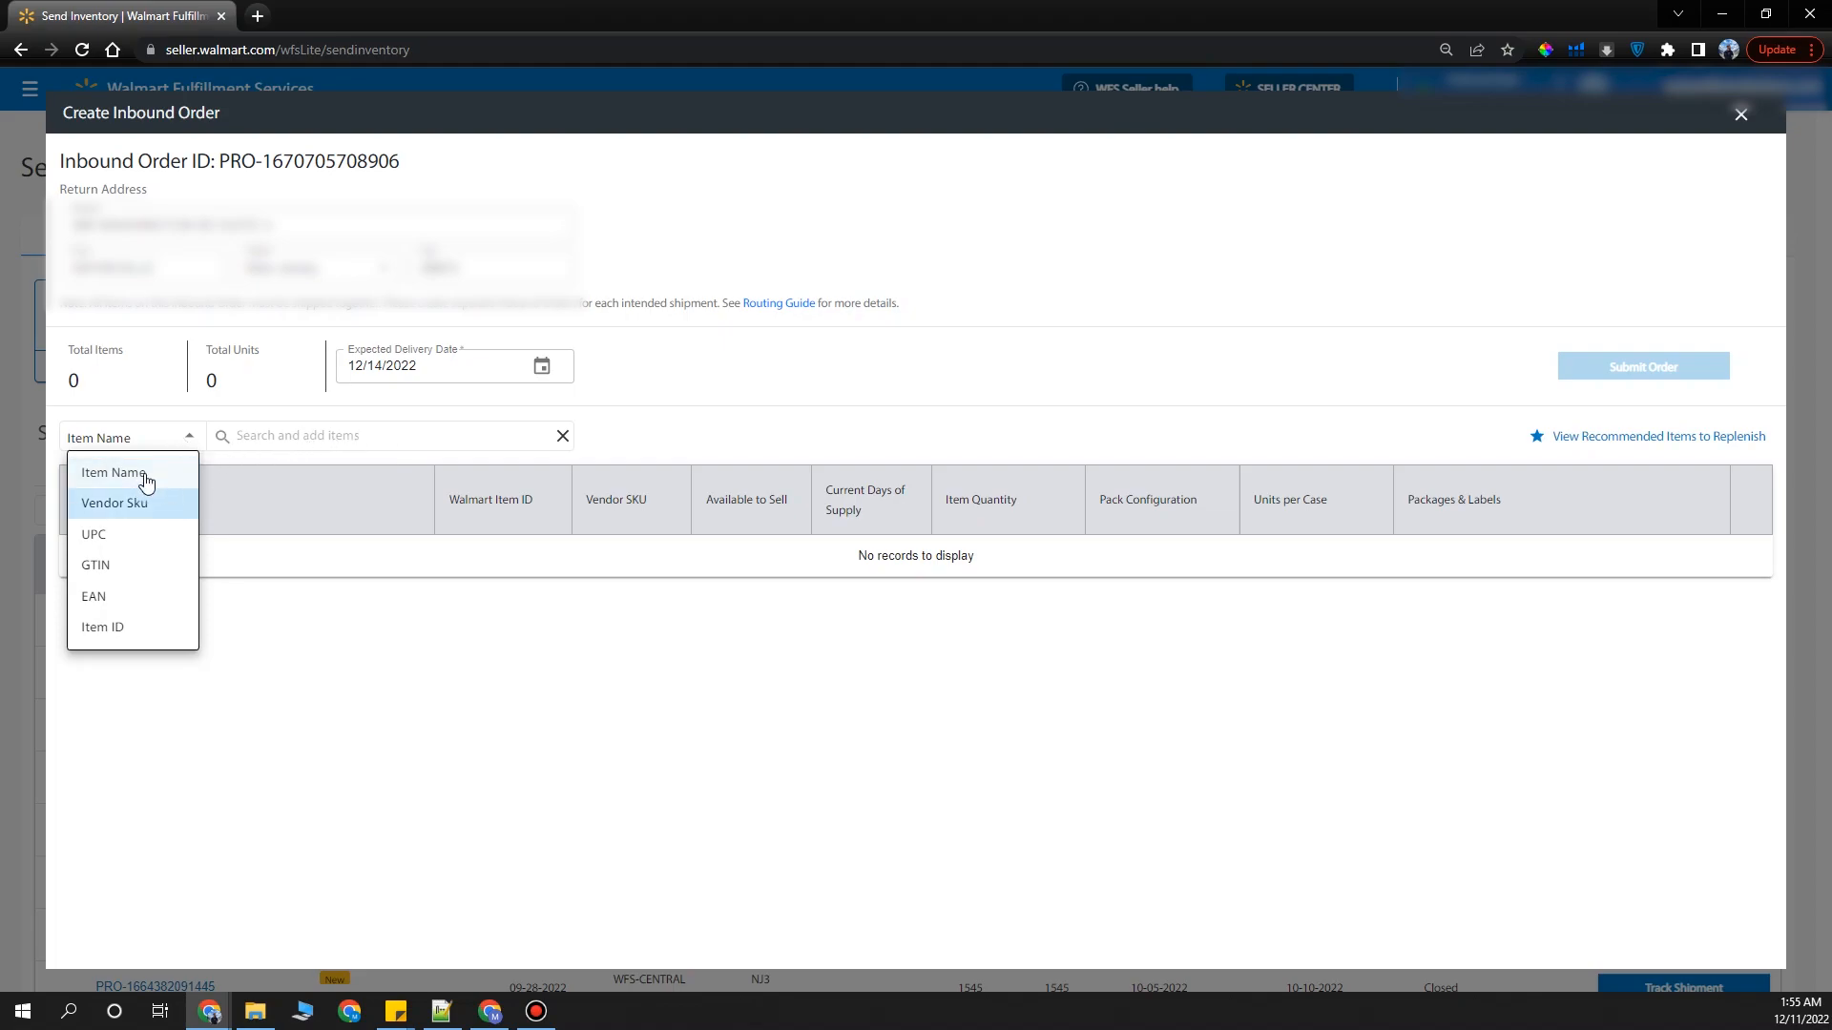
pyautogui.click(134, 628)
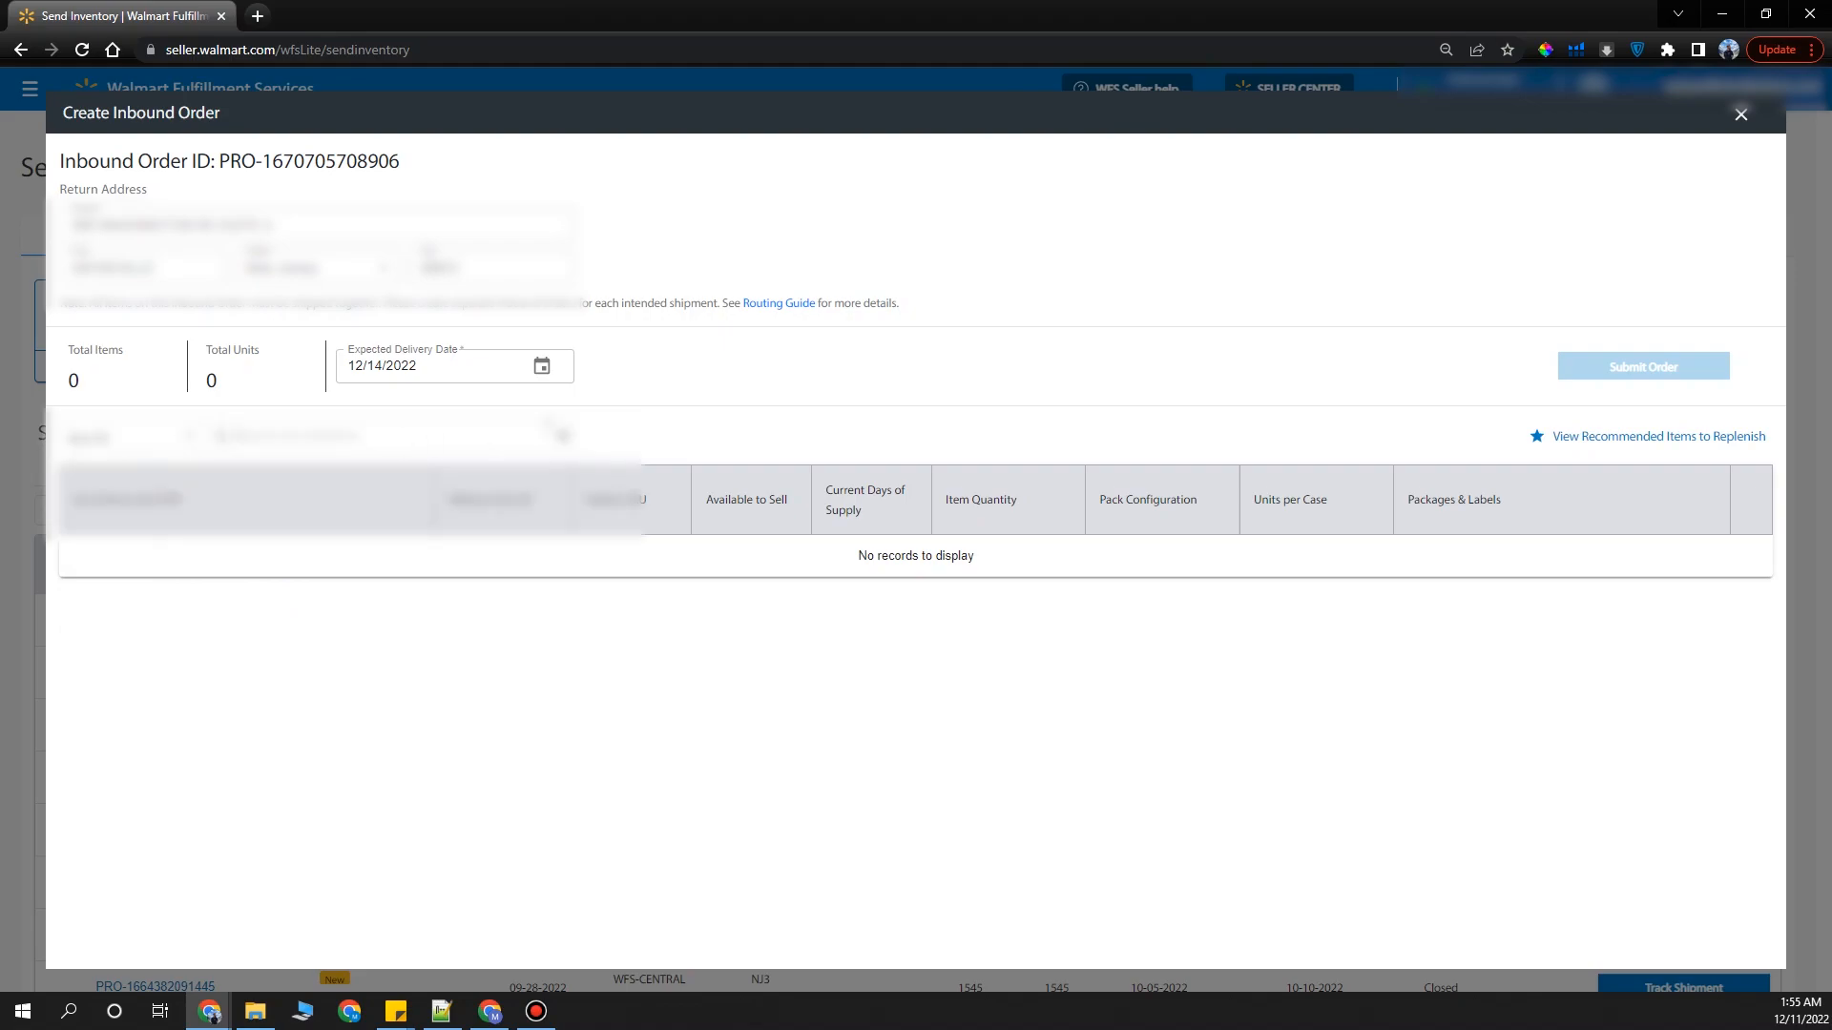
pyautogui.hotkey('ctrl', 'v')
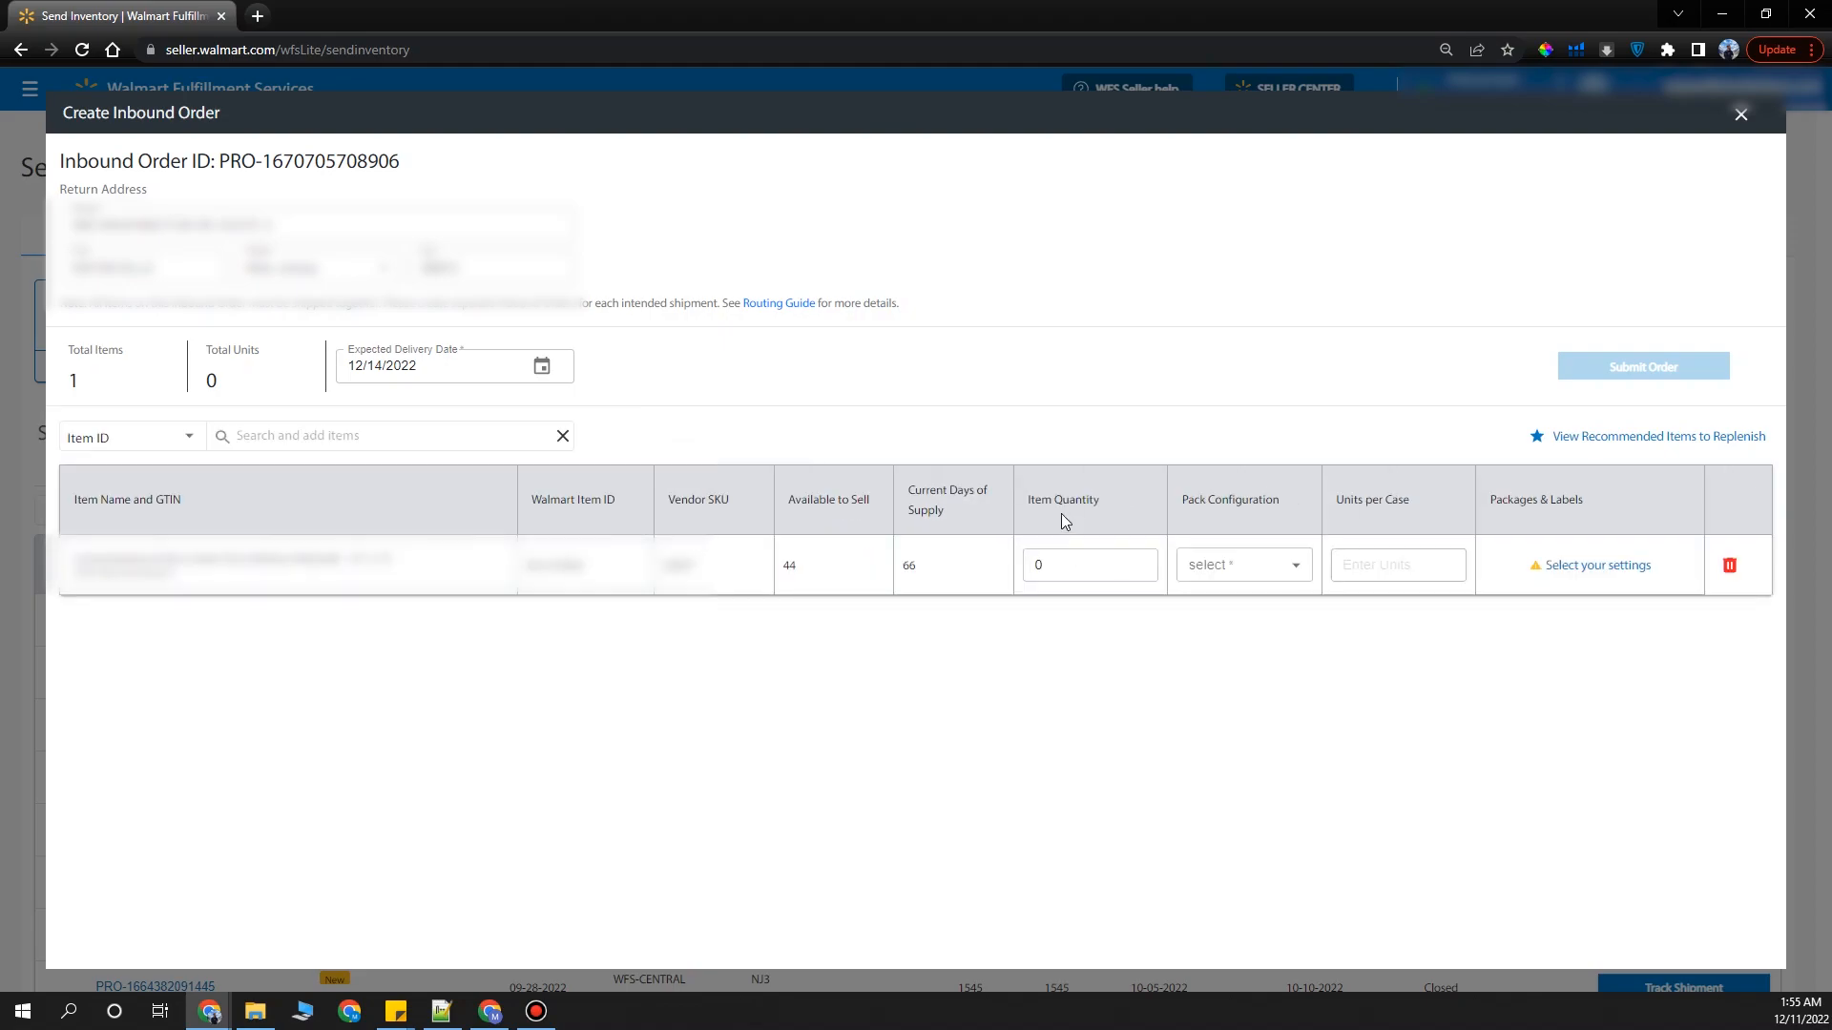
# Set the item's quantity to 20, its pack configuration to Case-Pack and the units per case to 10.
pyautogui.click(1072, 570)
pyautogui.write('20')
pyautogui.click(1219, 644)
pyautogui.click(1297, 567)
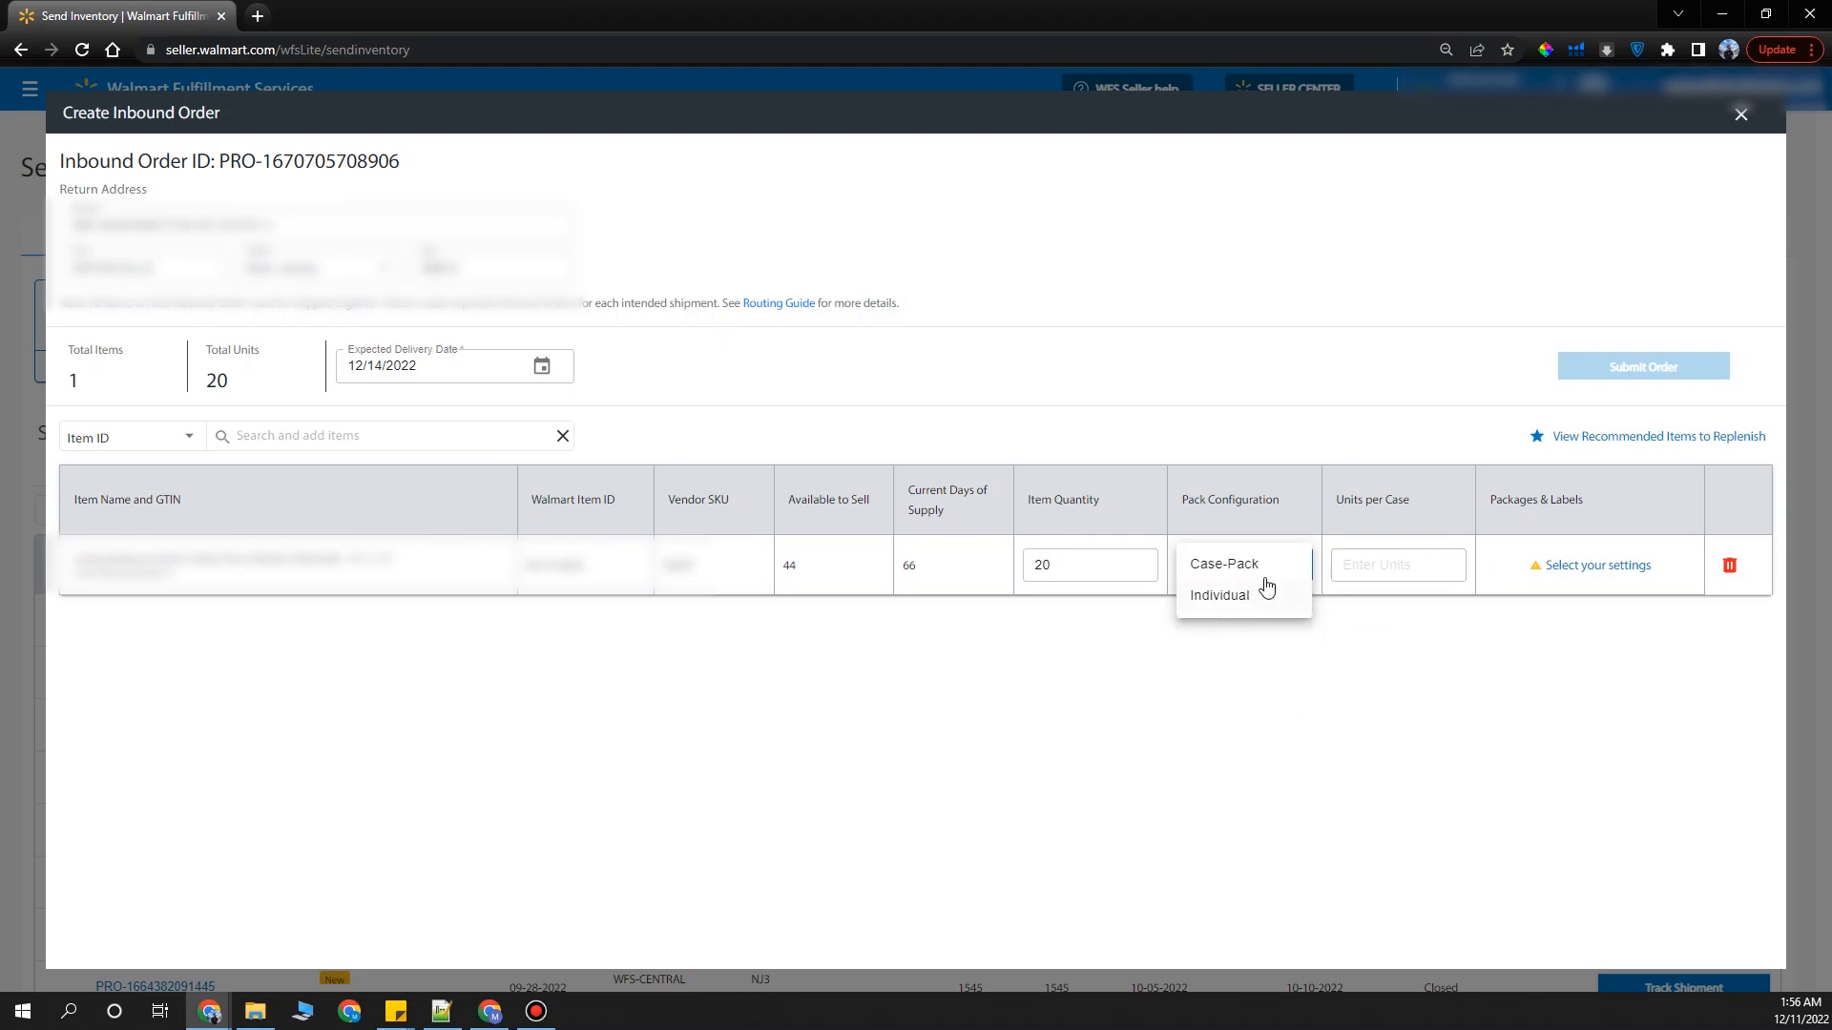
pyautogui.click(1234, 567)
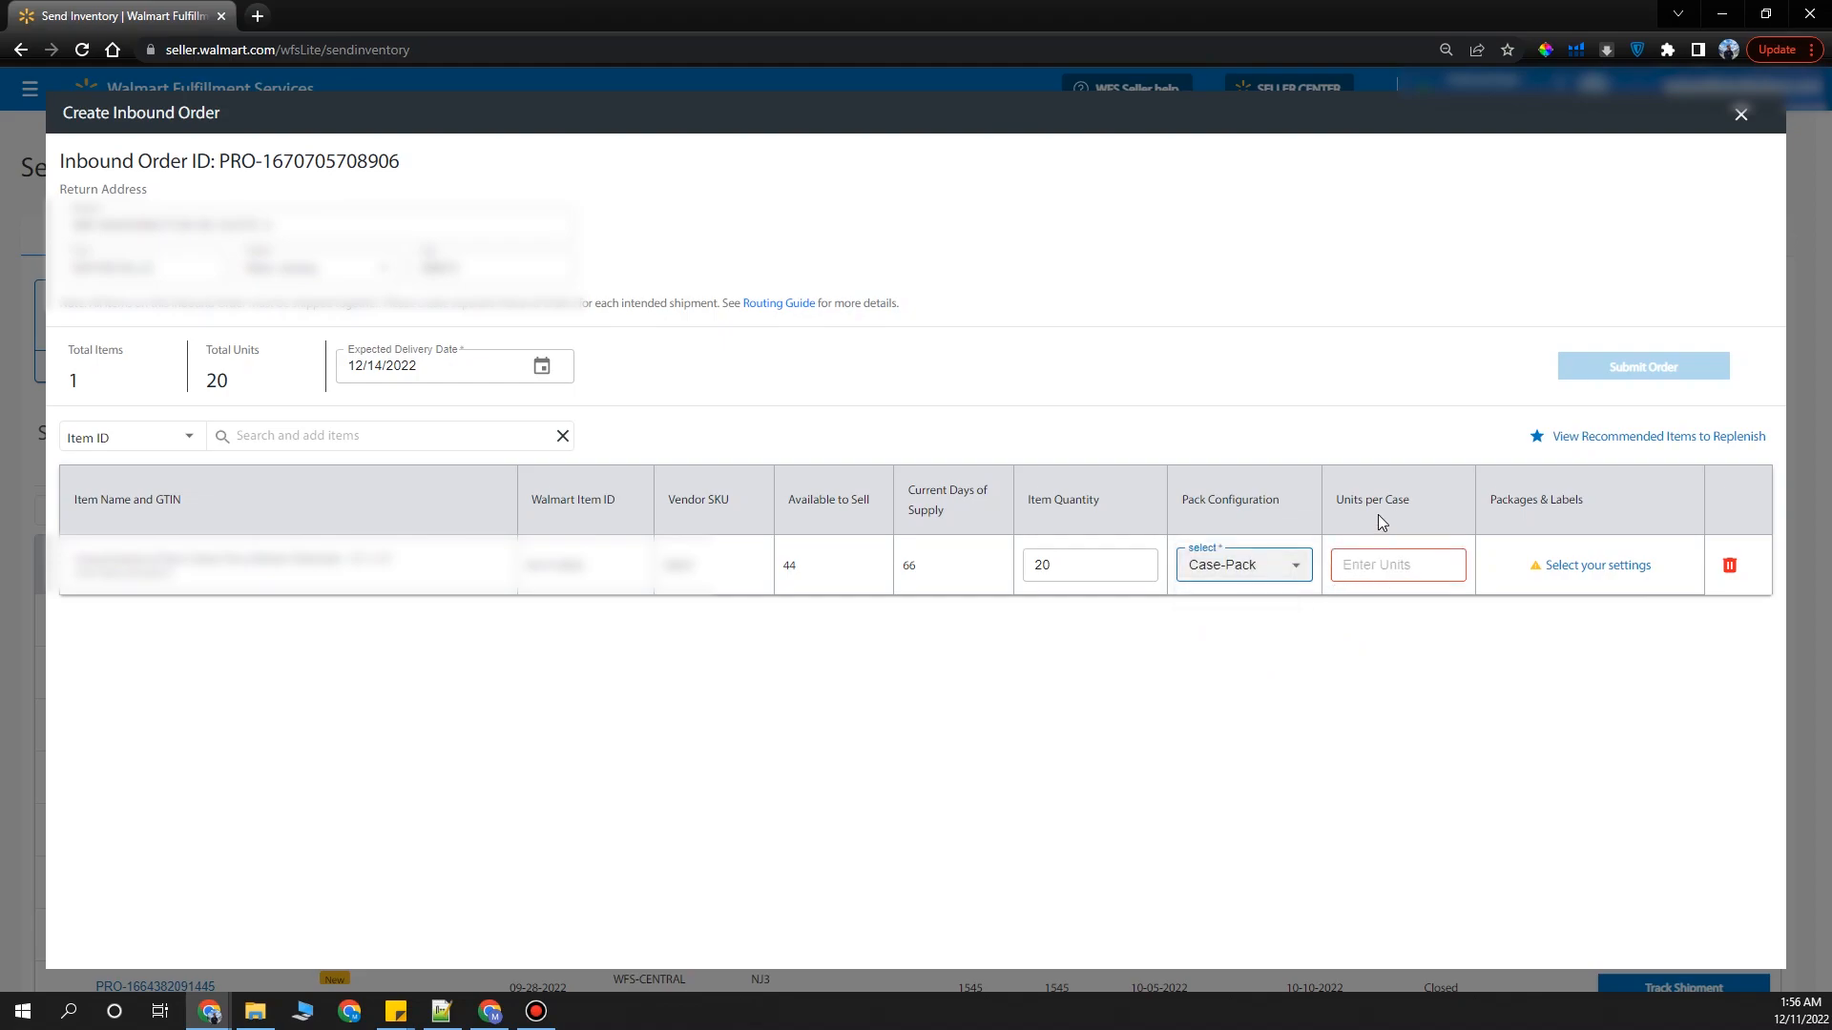
pyautogui.click(1387, 571)
pyautogui.write('10')
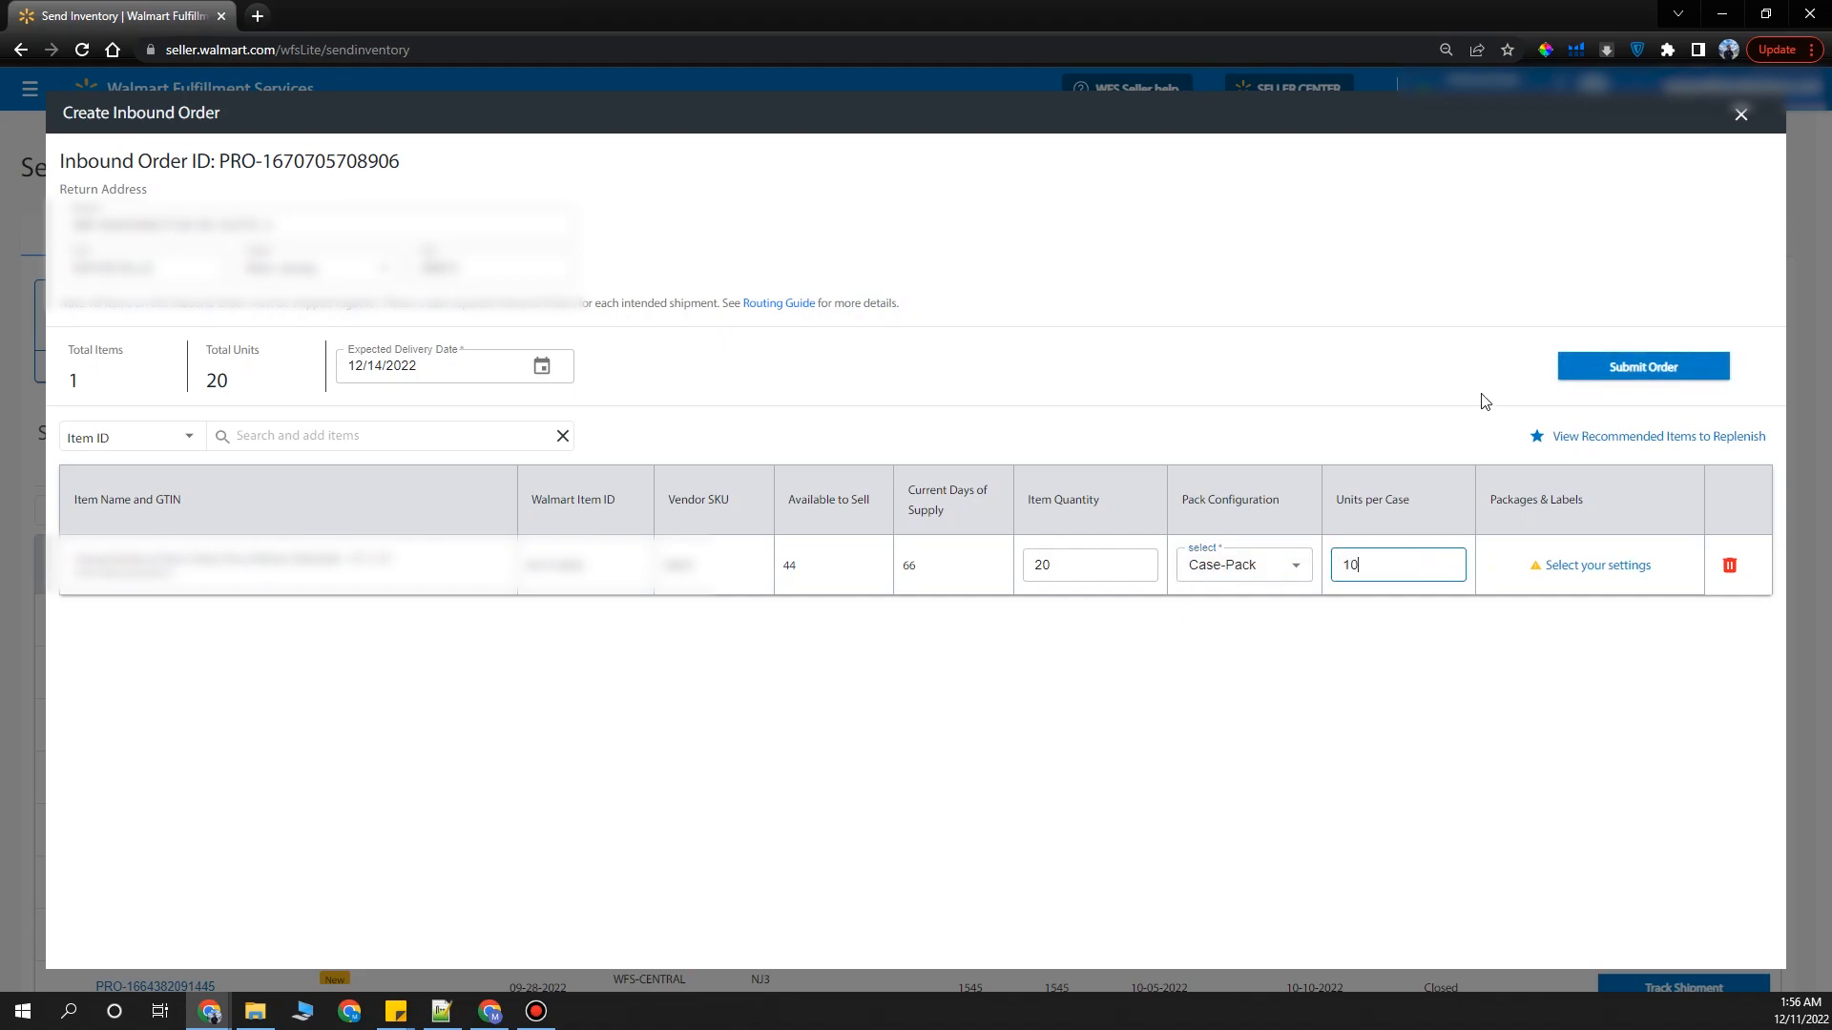
pyautogui.click(1490, 634)
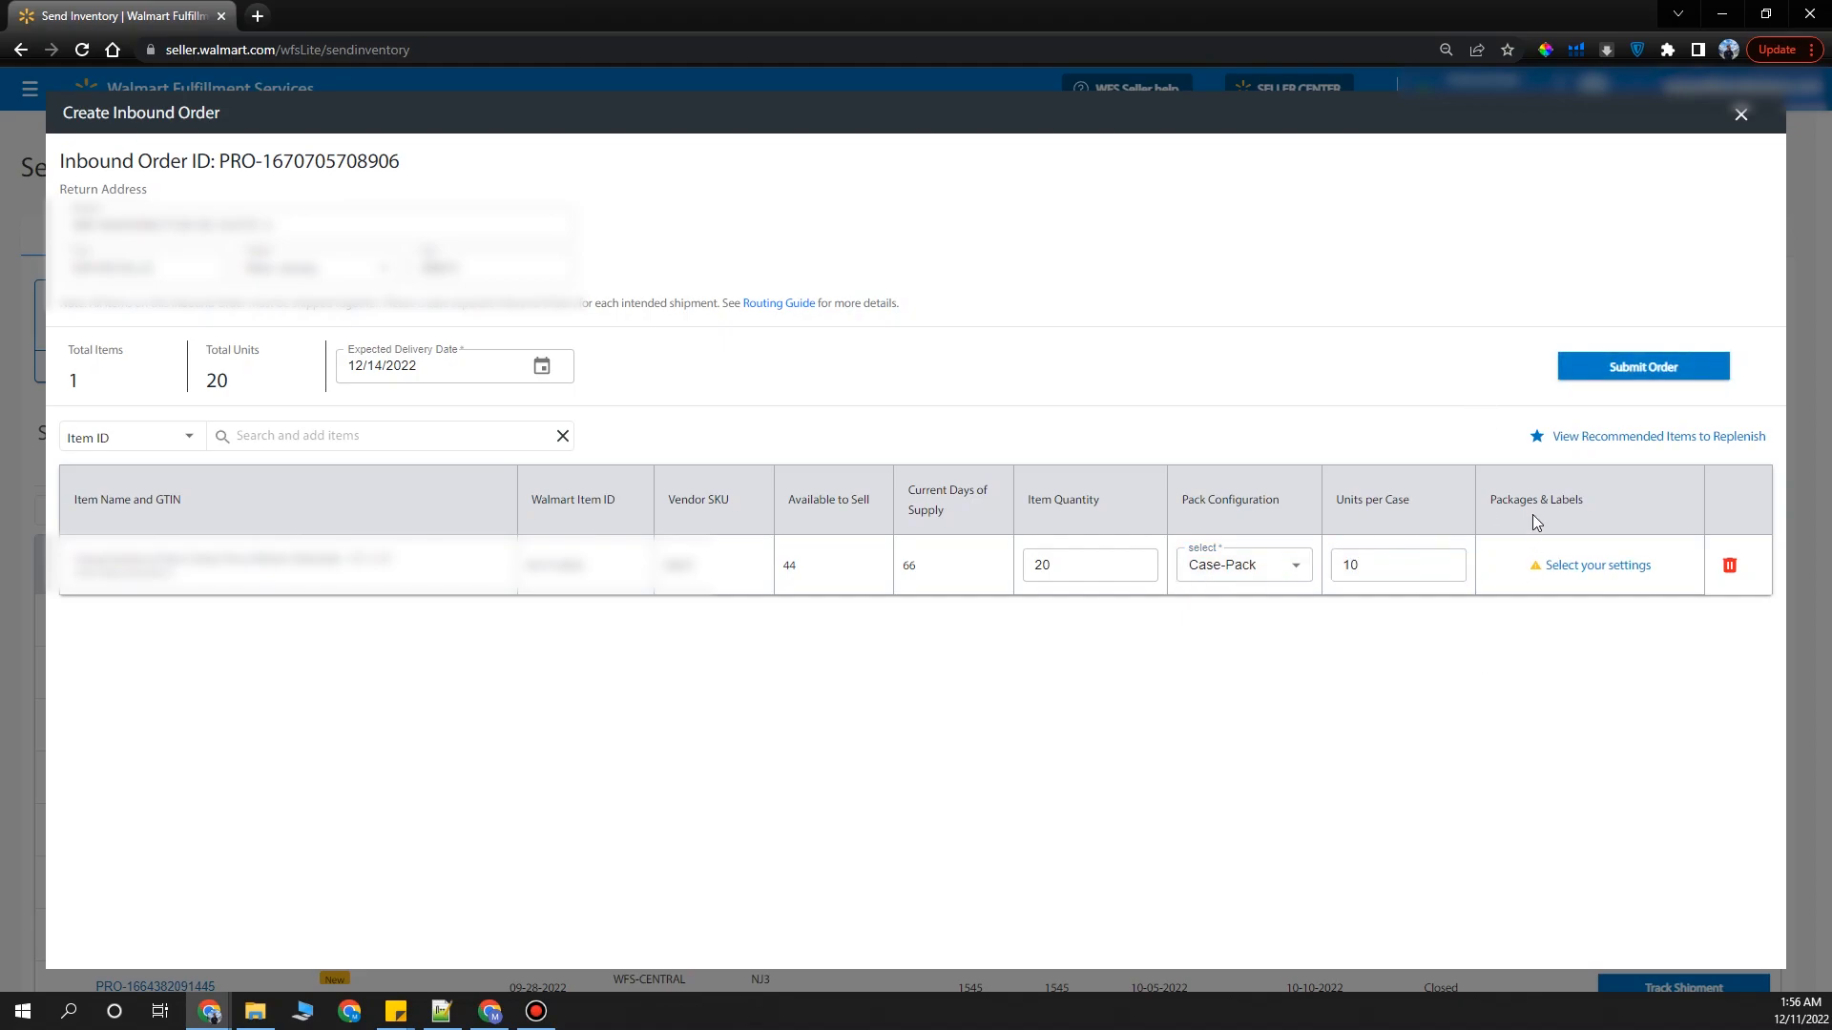
pyautogui.click(1574, 568)
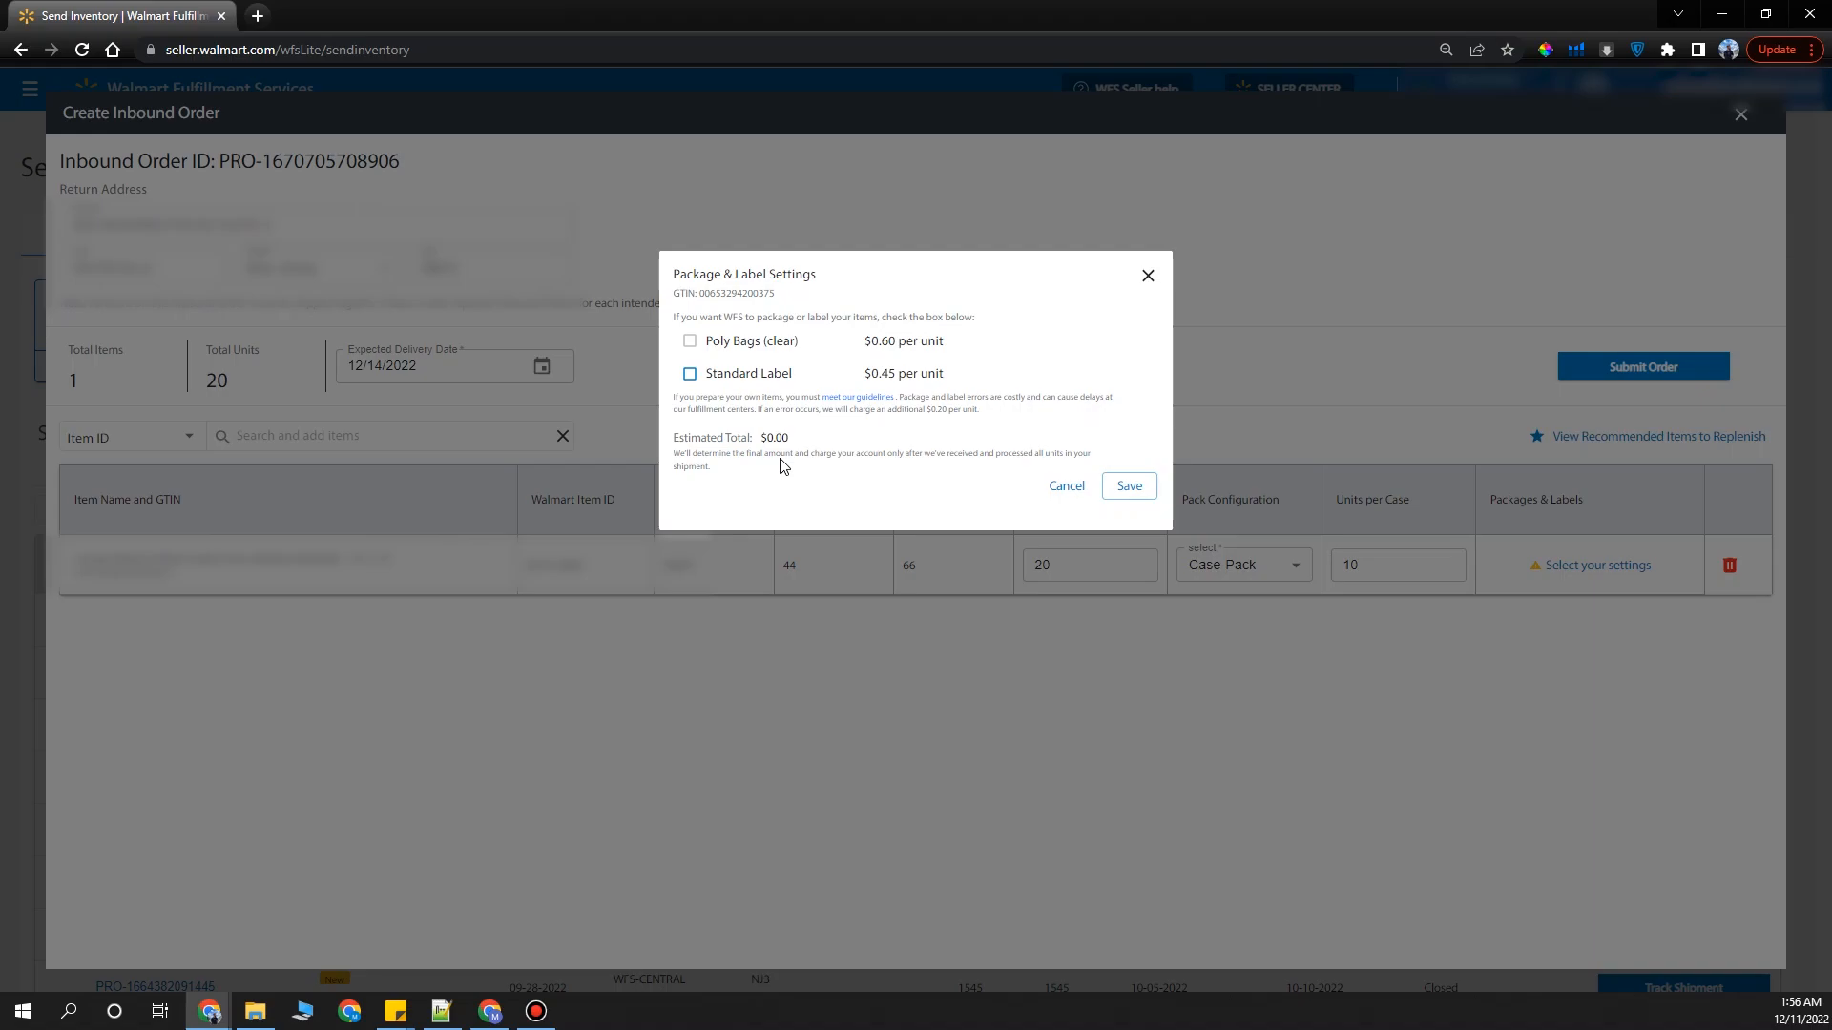
pyautogui.click(694, 381)
pyautogui.click(1067, 488)
# Submit the inbound order, proceed to its shipments and acknowledge the order summary.
pyautogui.click(1627, 368)
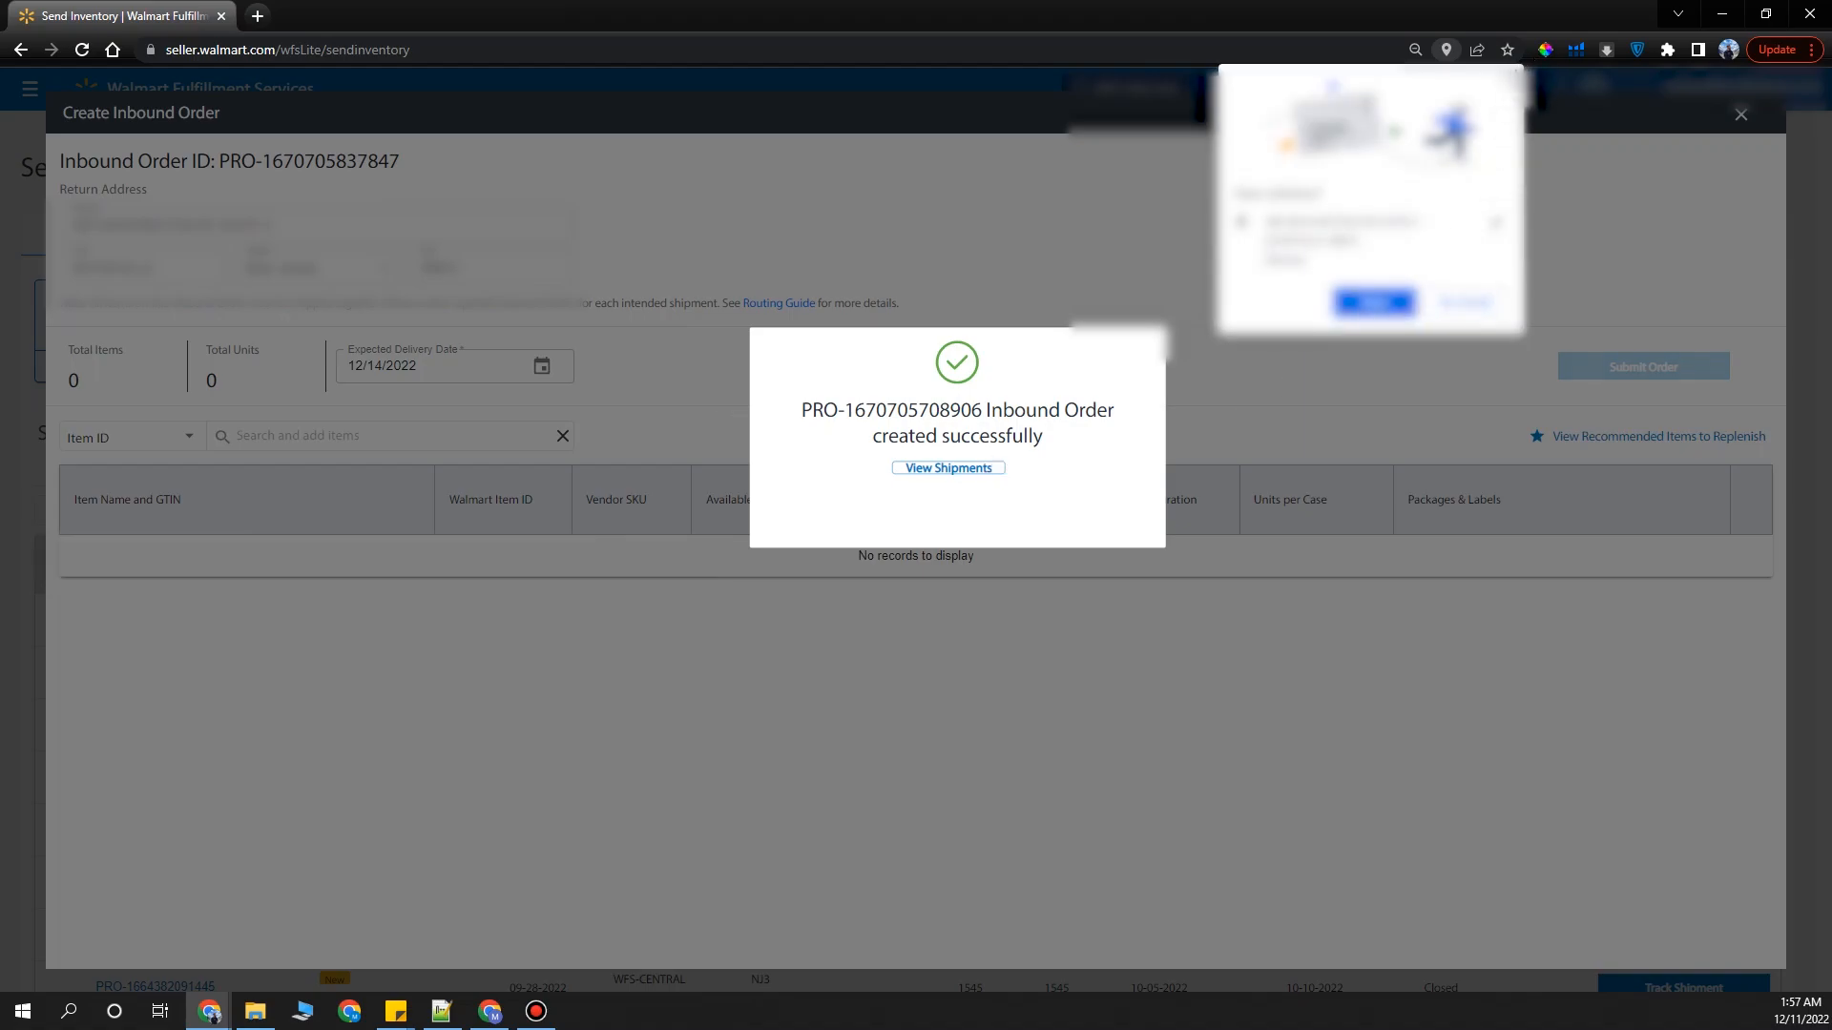
pyautogui.click(1512, 80)
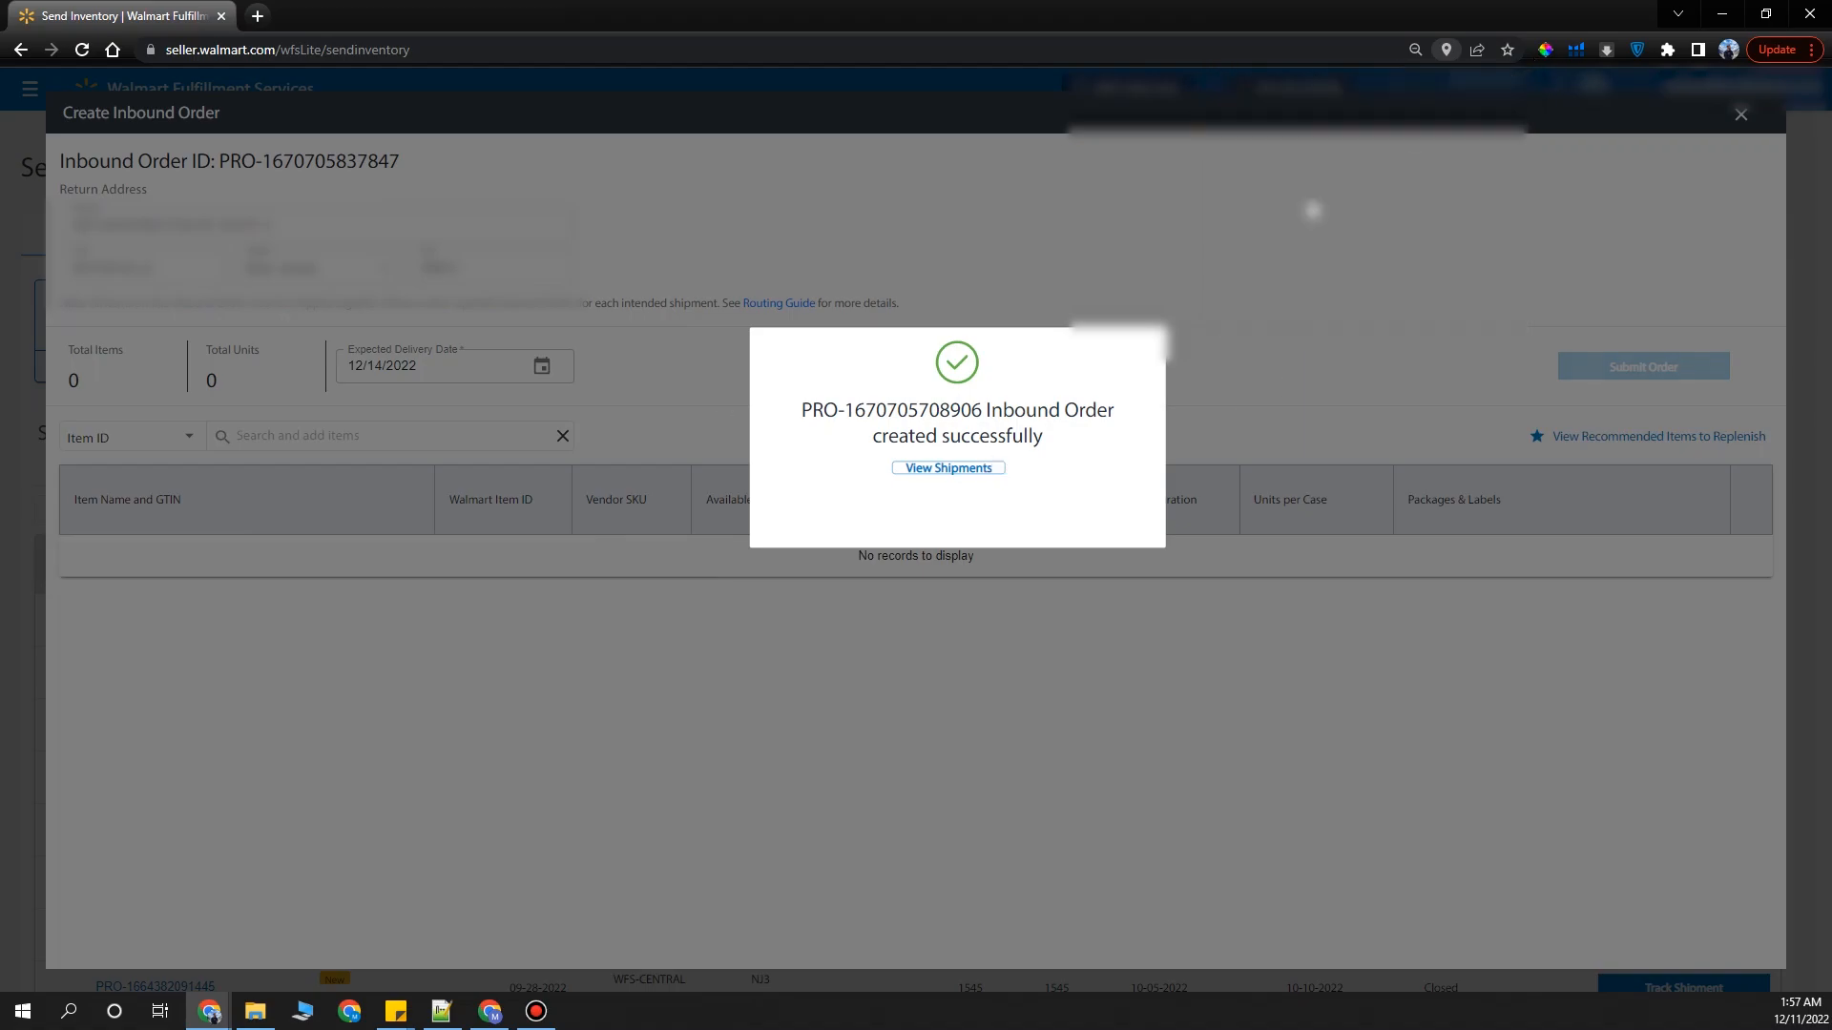
pyautogui.click(945, 474)
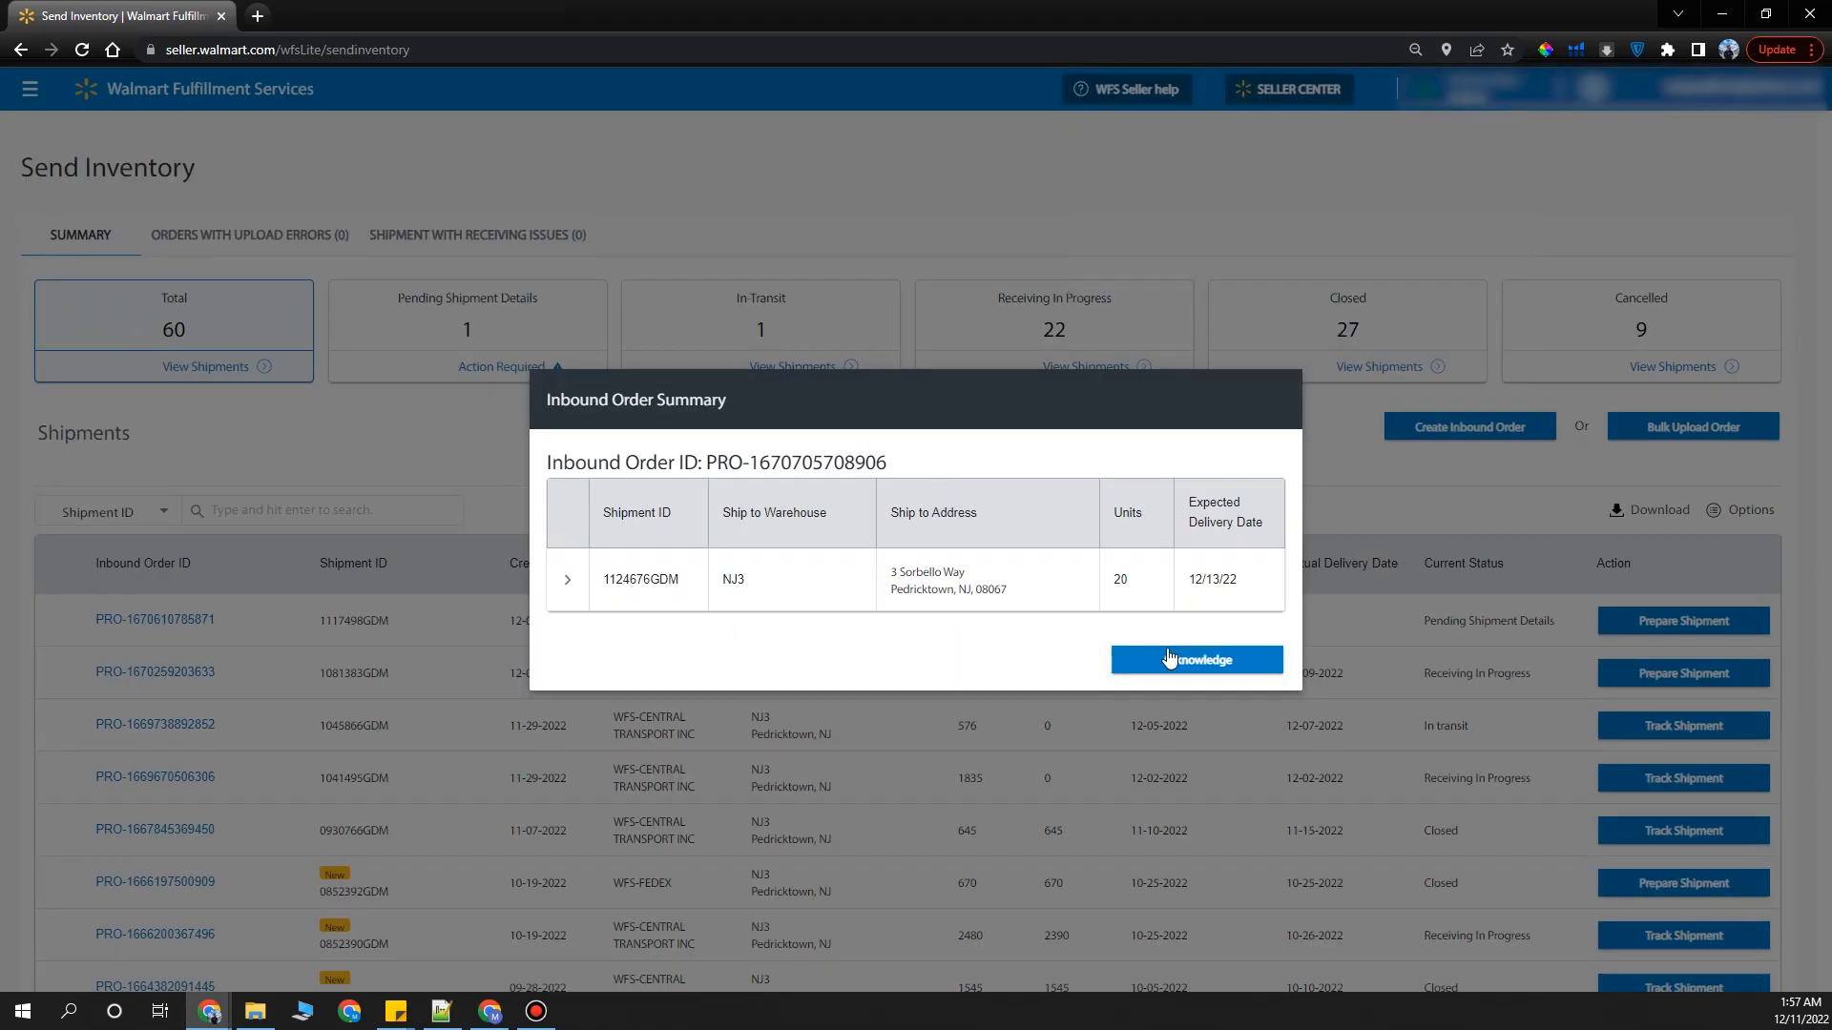
pyautogui.click(1199, 661)
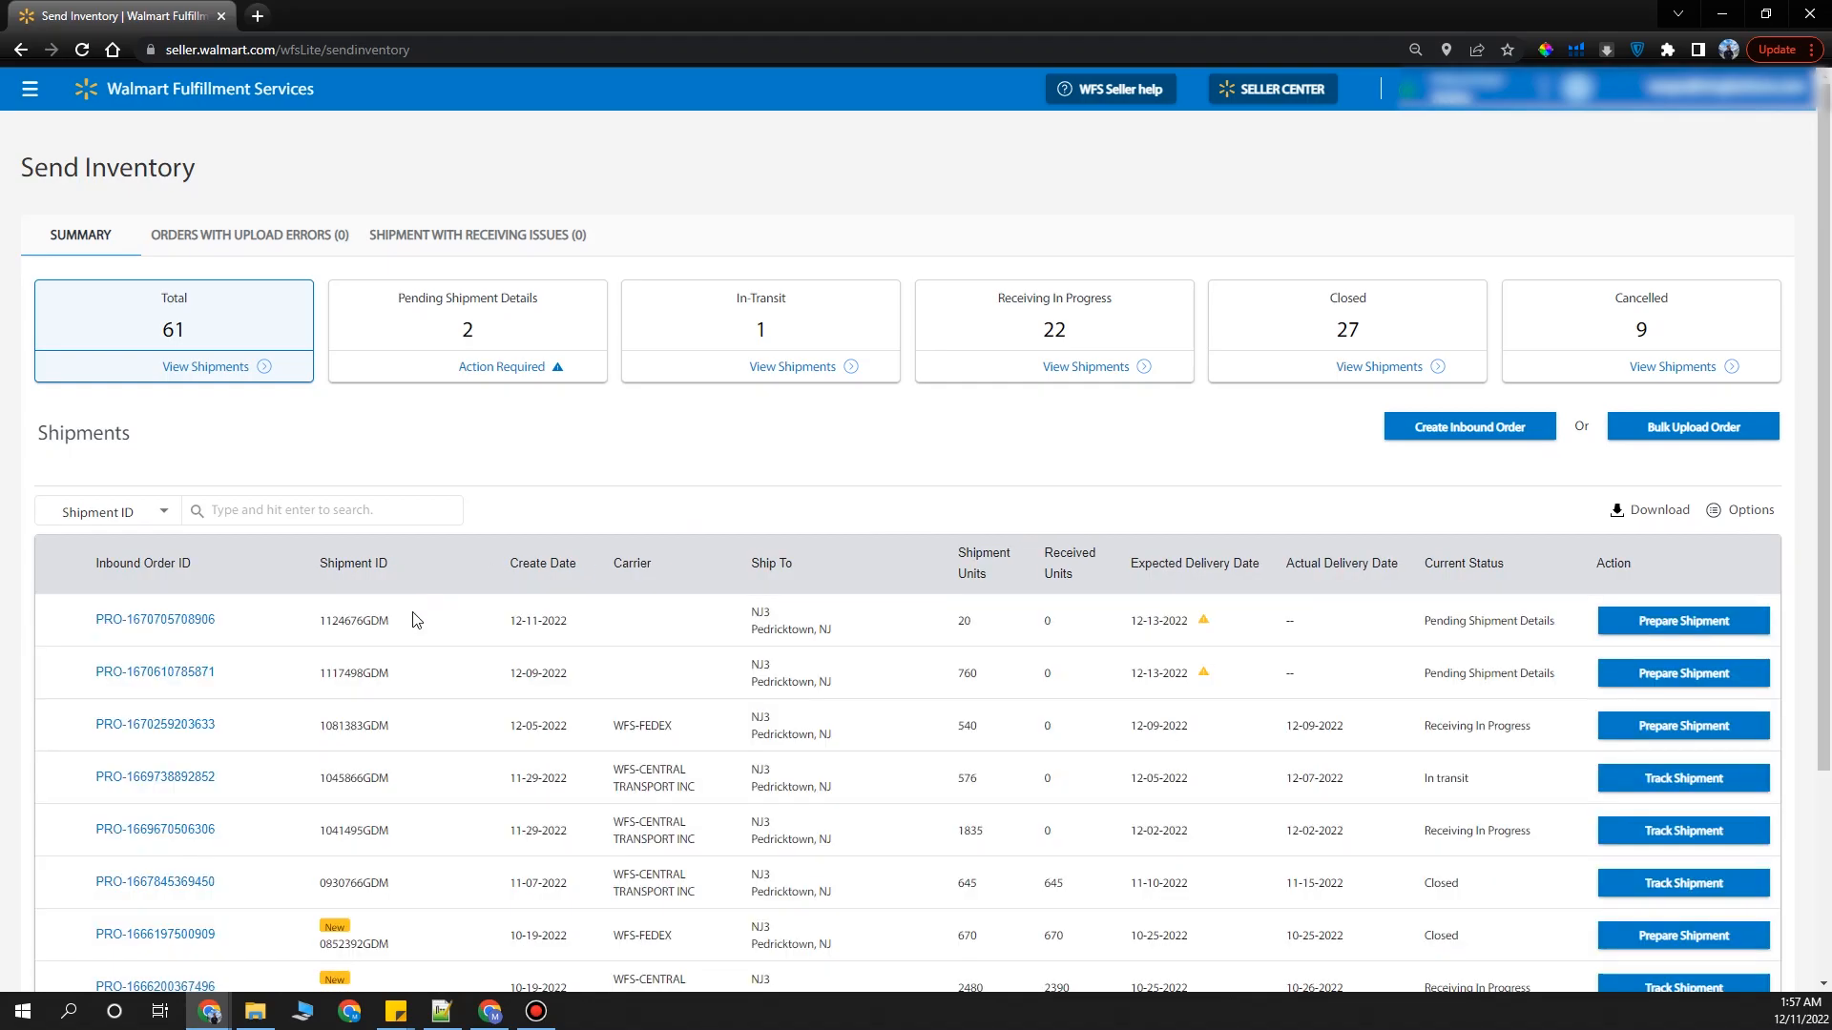
# Start preparing the newly created 20-unit shipment and choose Small Parcel shipping with the WFS Preferred Carrier.
pyautogui.click(1653, 628)
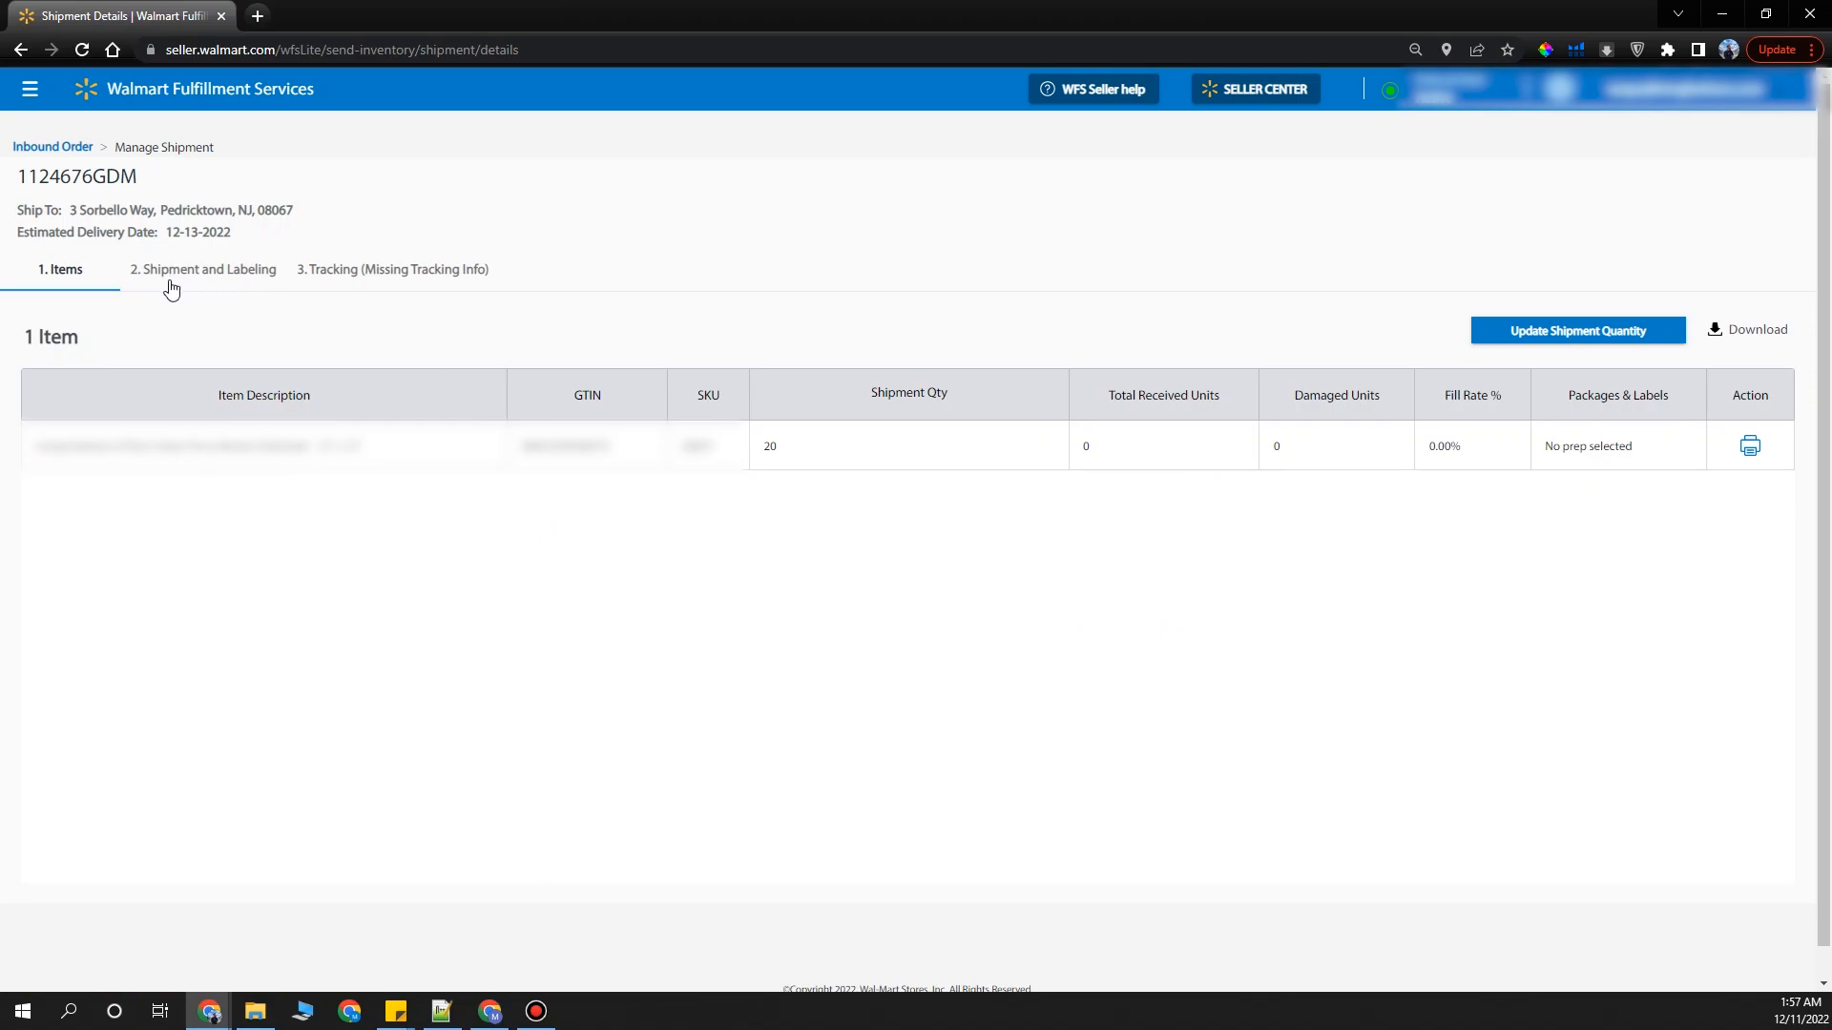
pyautogui.click(212, 279)
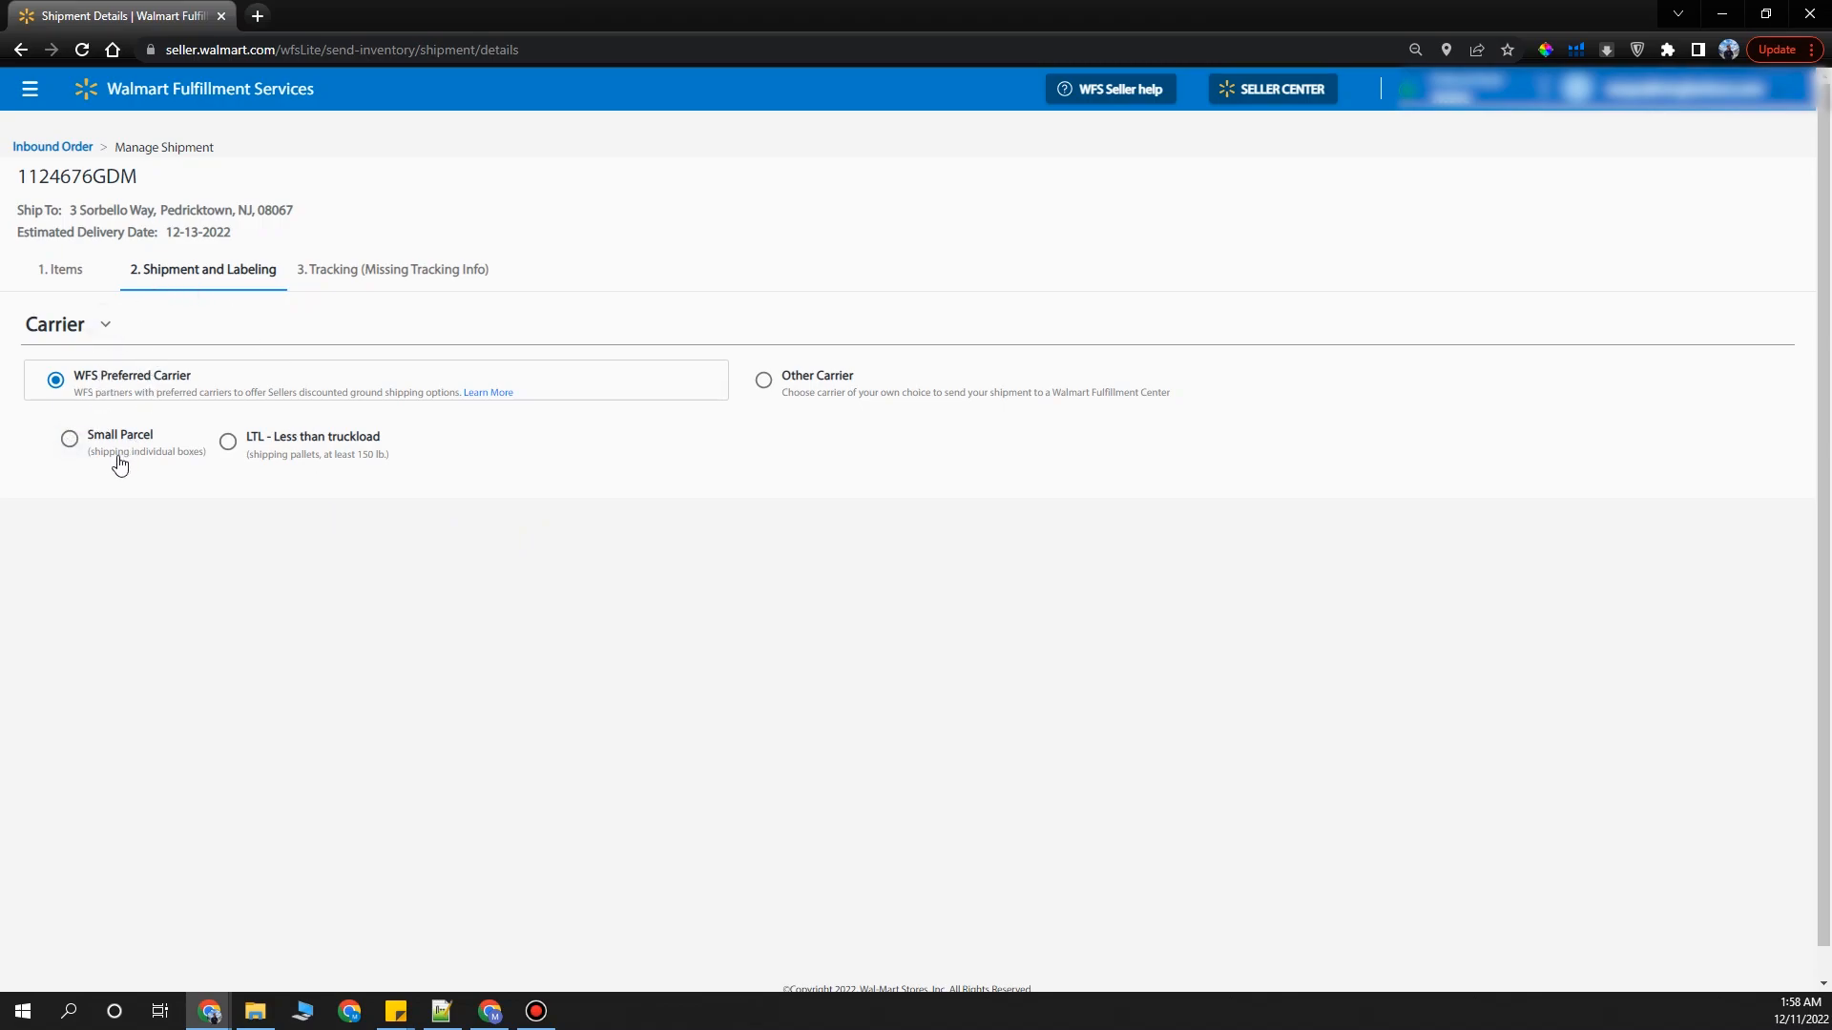
pyautogui.click(71, 441)
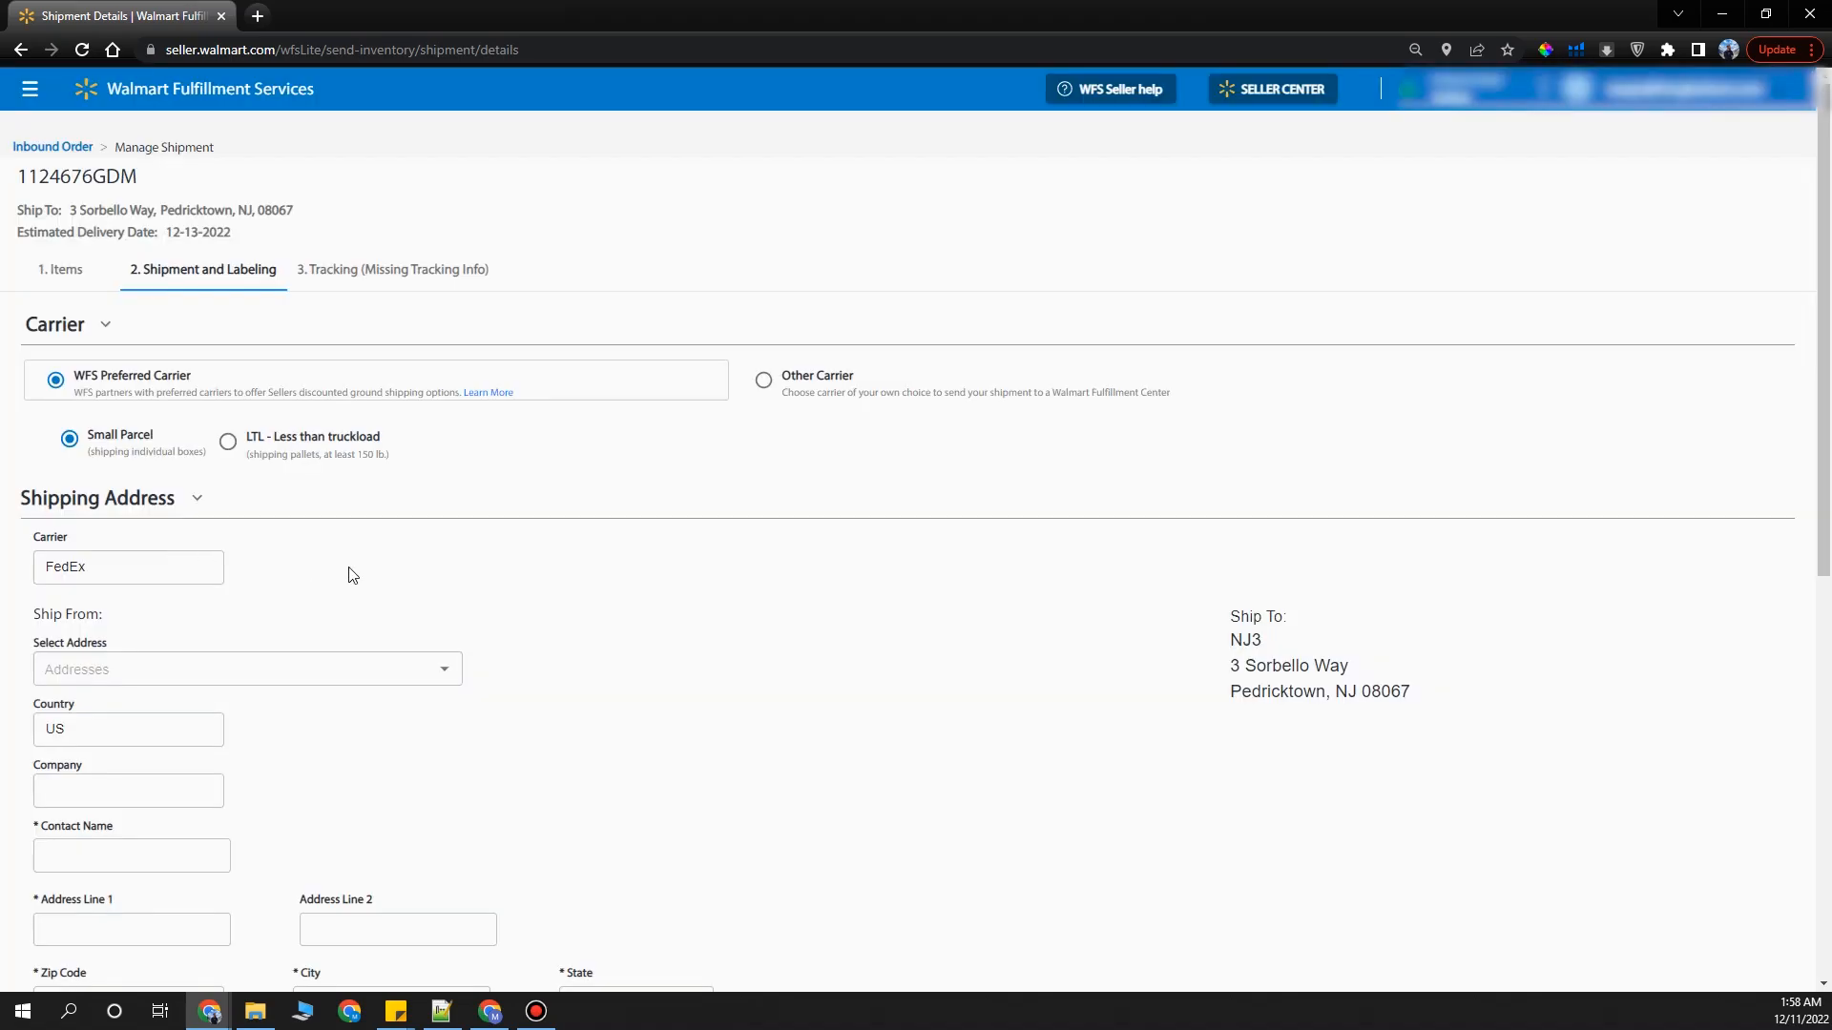
# Fill in the ship-from details of the shipment by choosing the saved address.
pyautogui.scroll(-2, 353, 572)
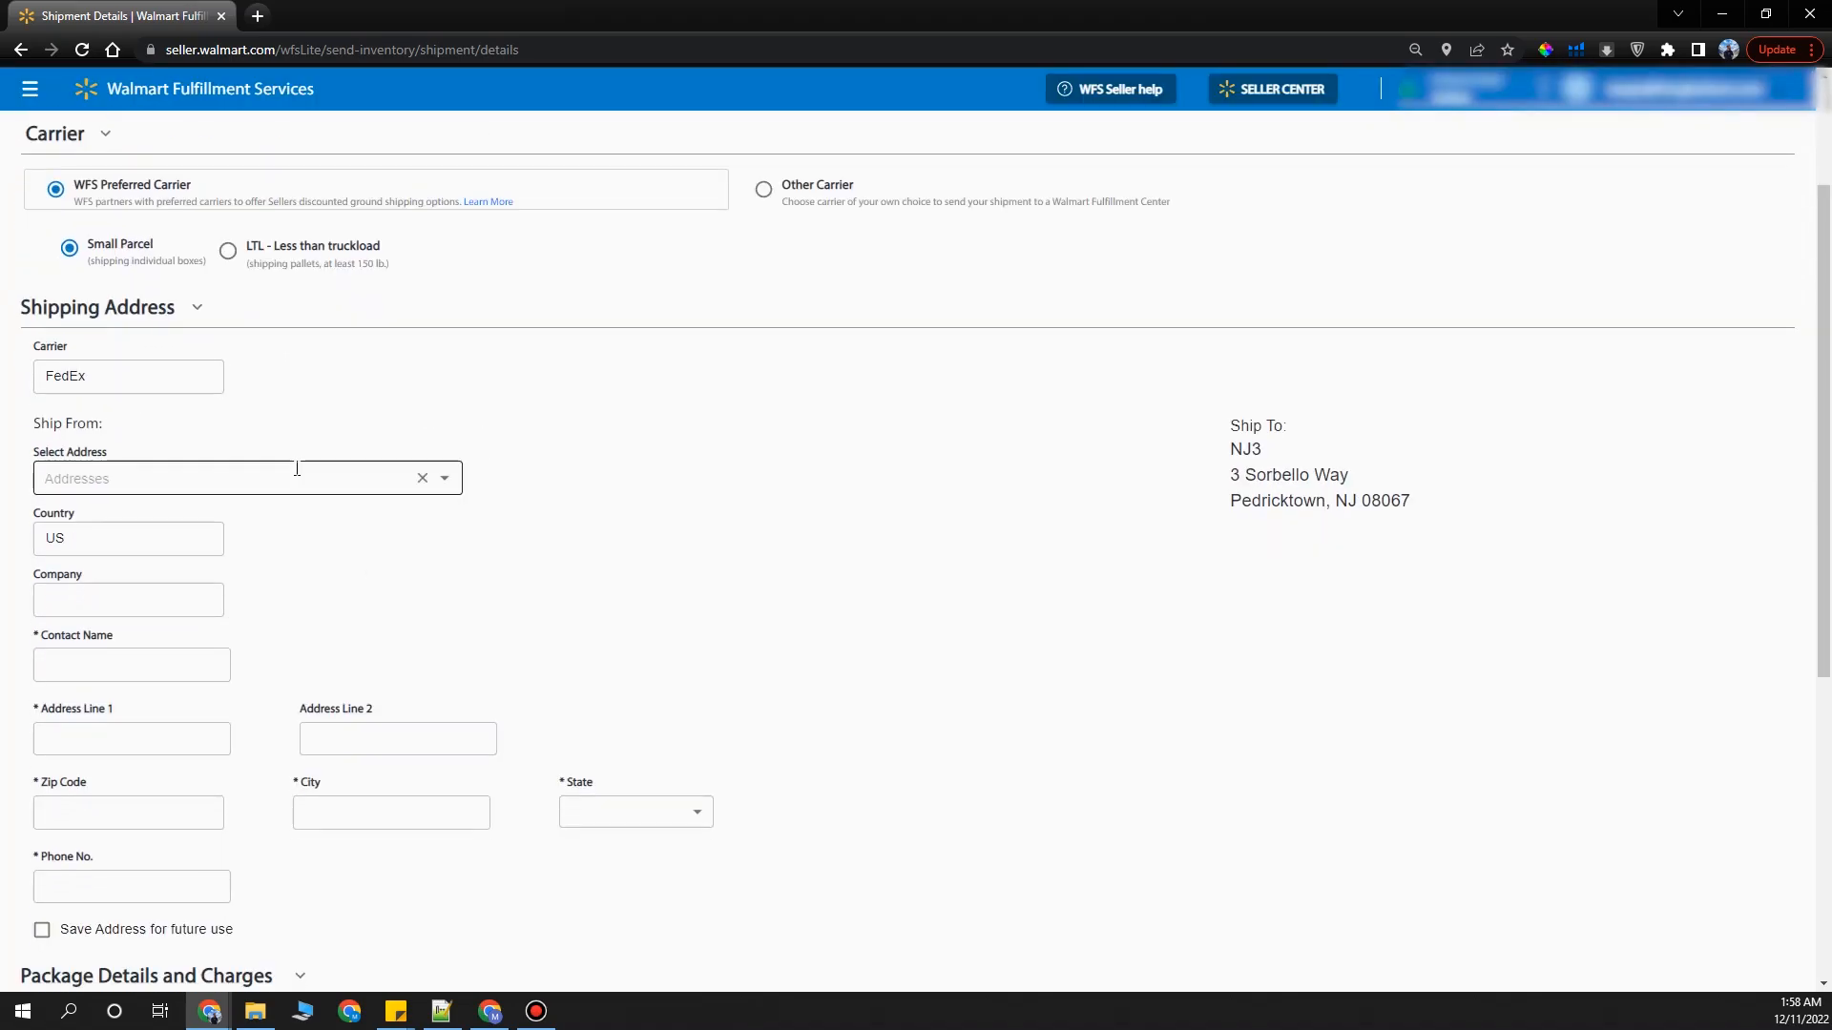
pyautogui.click(446, 479)
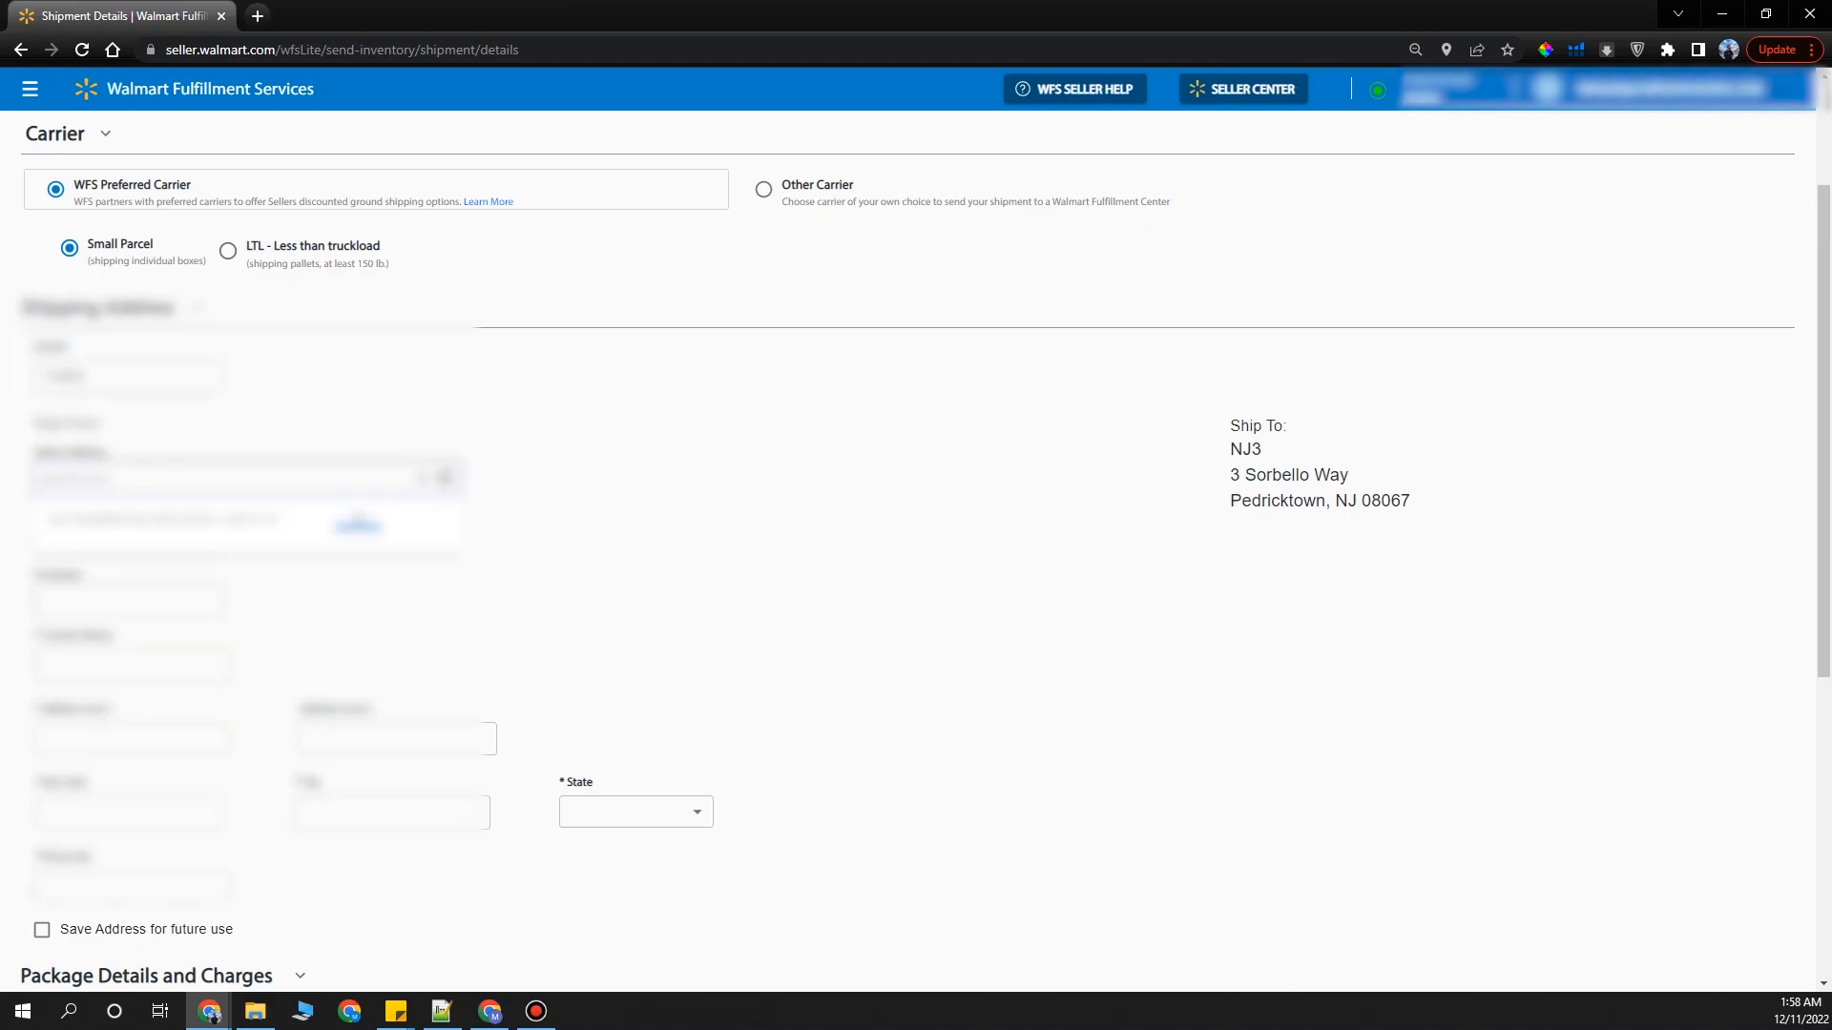
pyautogui.click(256, 539)
# Choose to enter the package details on the web for multiple boxes, with 2 packages of 10 lb.
pyautogui.scroll(-2, 217, 393)
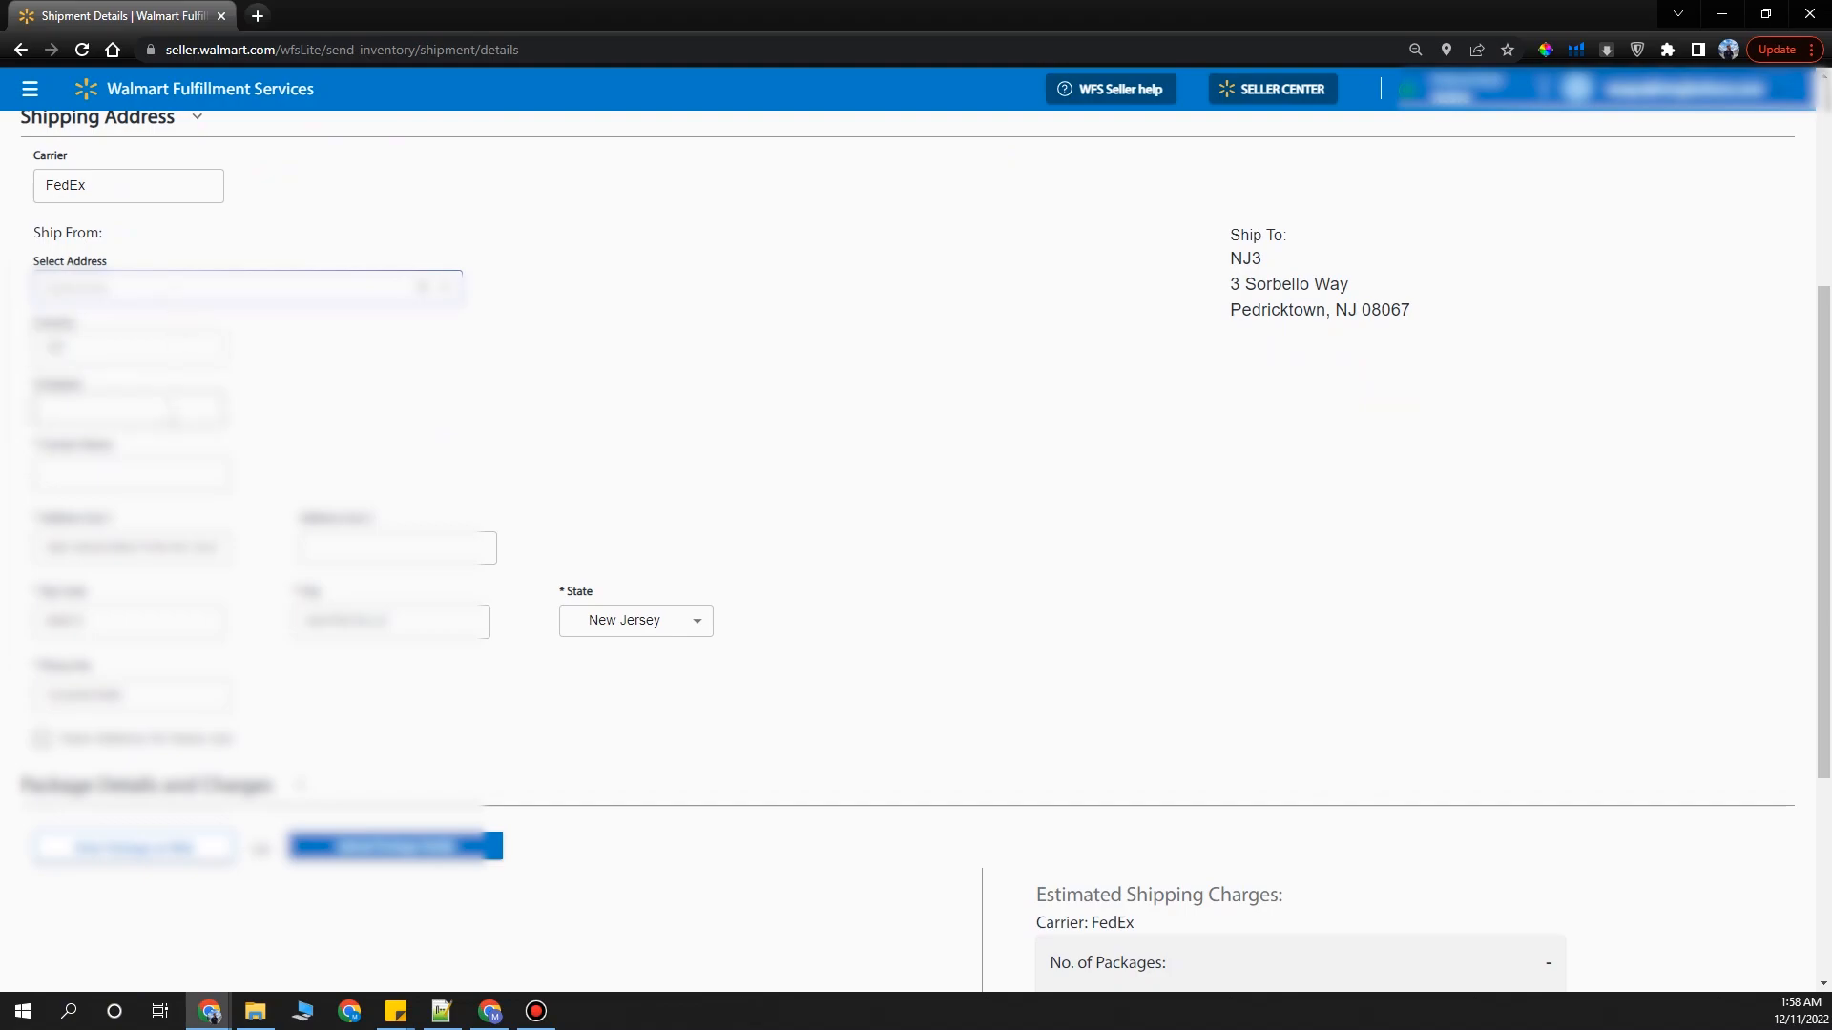
pyautogui.scroll(-1, 211, 479)
pyautogui.scroll(-2, 262, 482)
pyautogui.scroll(1, 262, 482)
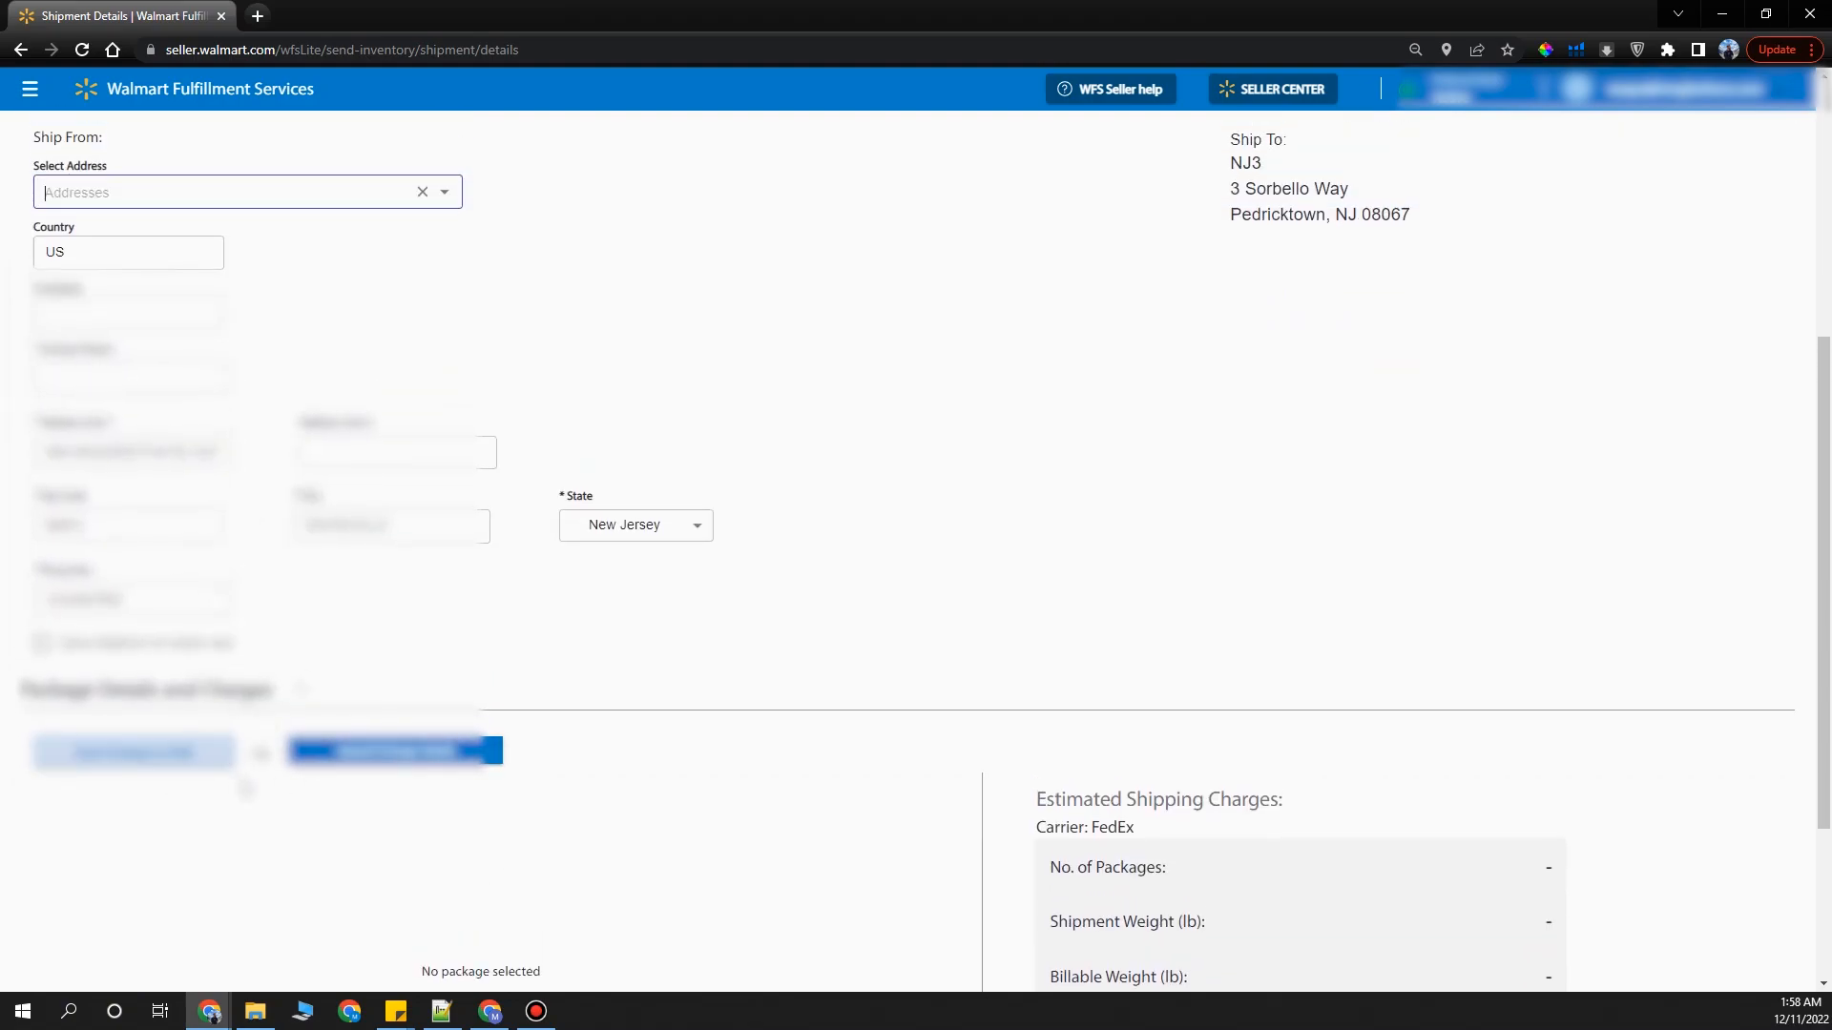
pyautogui.click(167, 758)
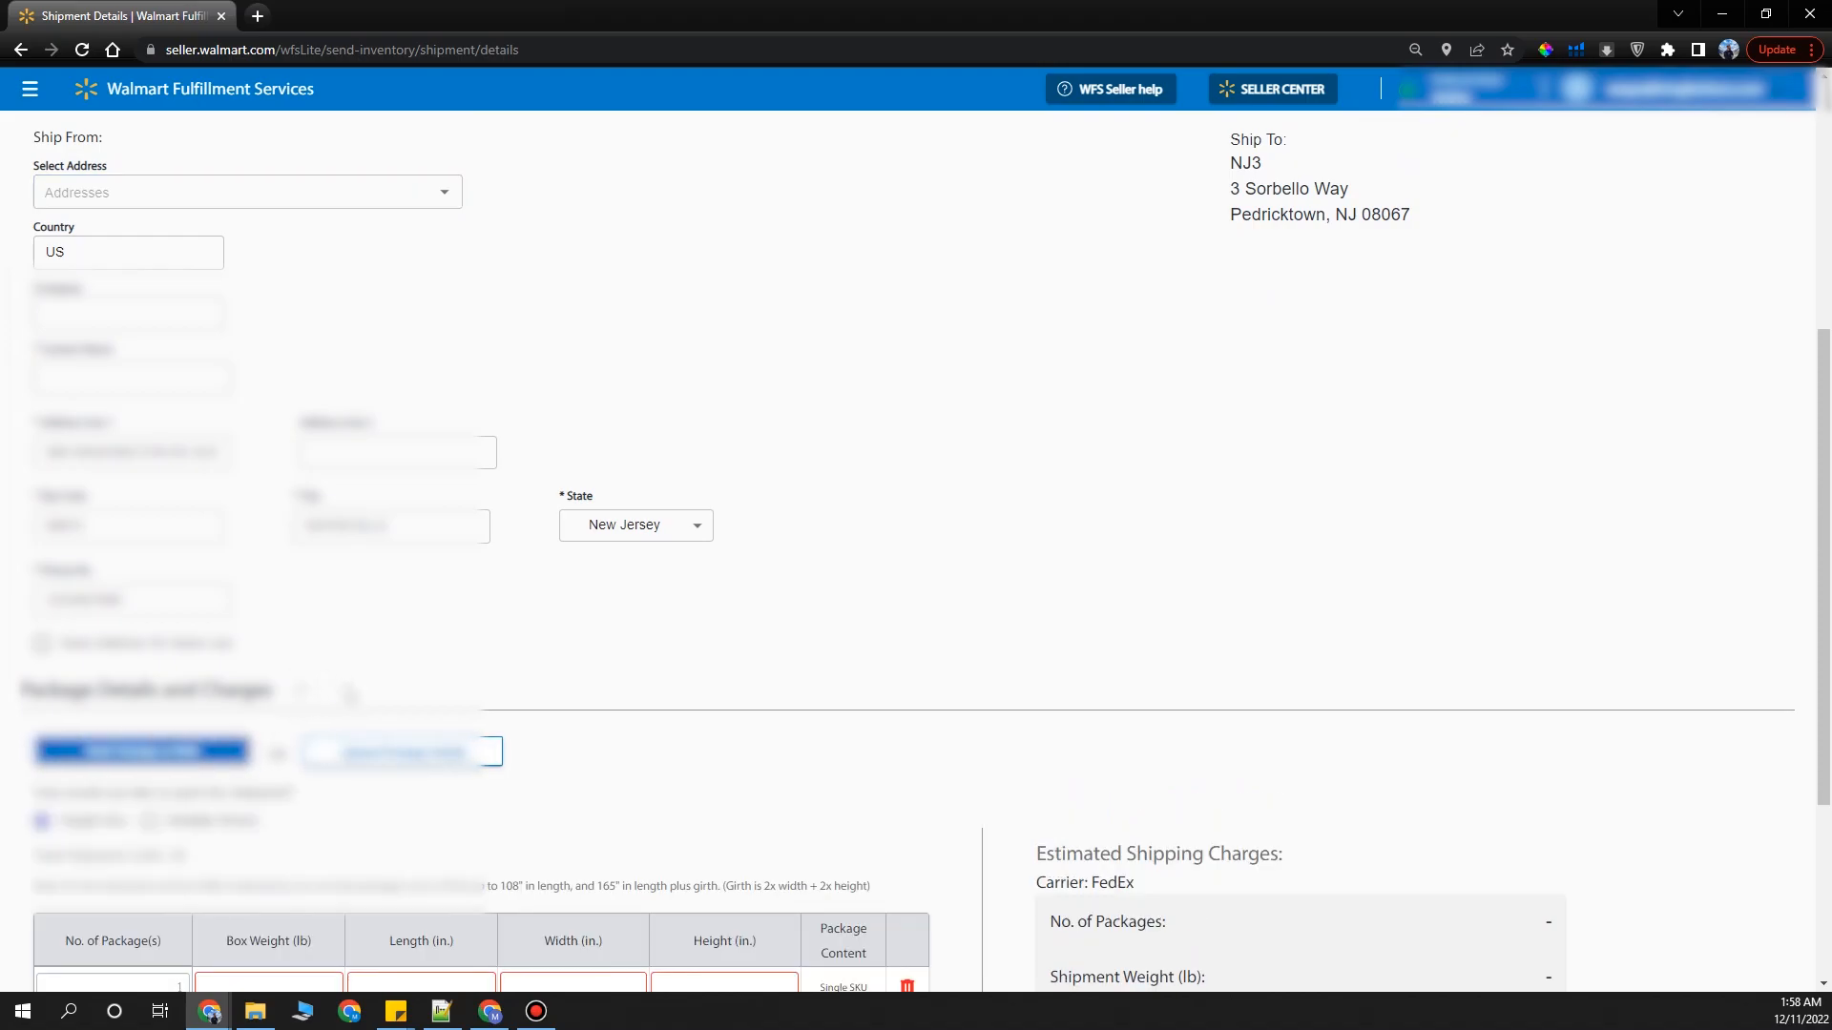
pyautogui.scroll(2, 346, 696)
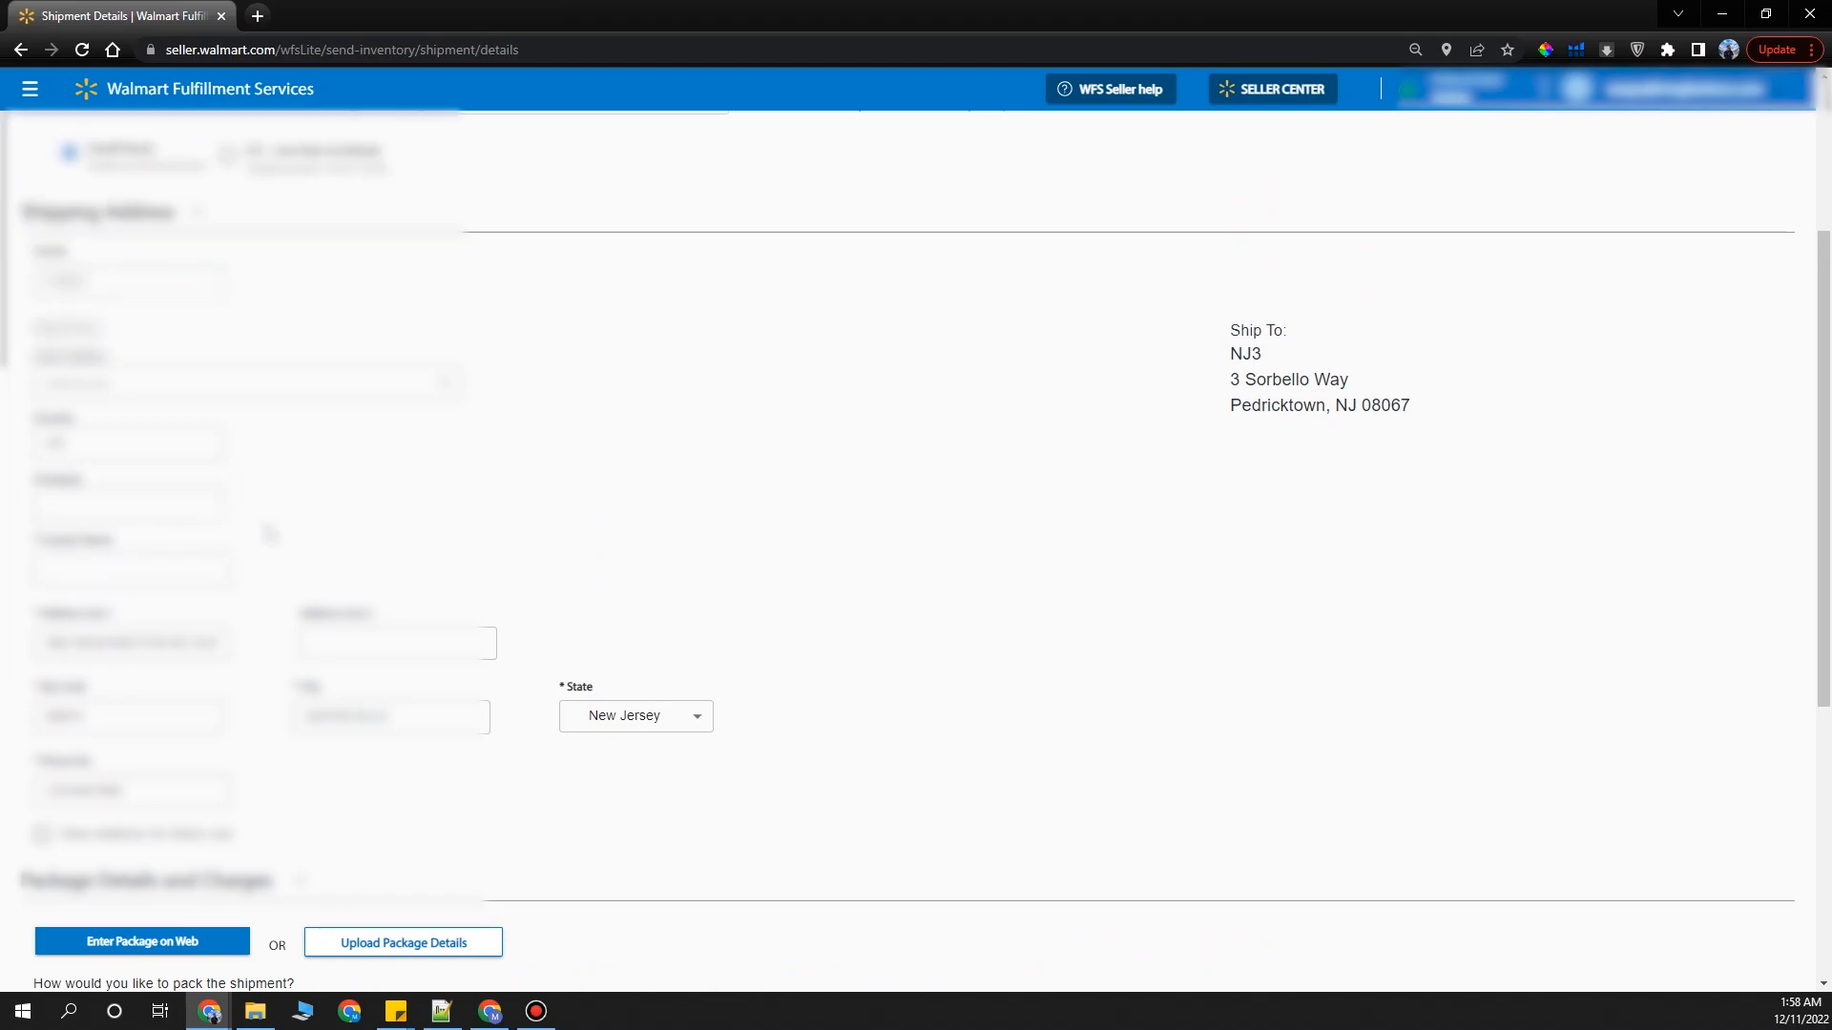
pyautogui.scroll(-5, 238, 771)
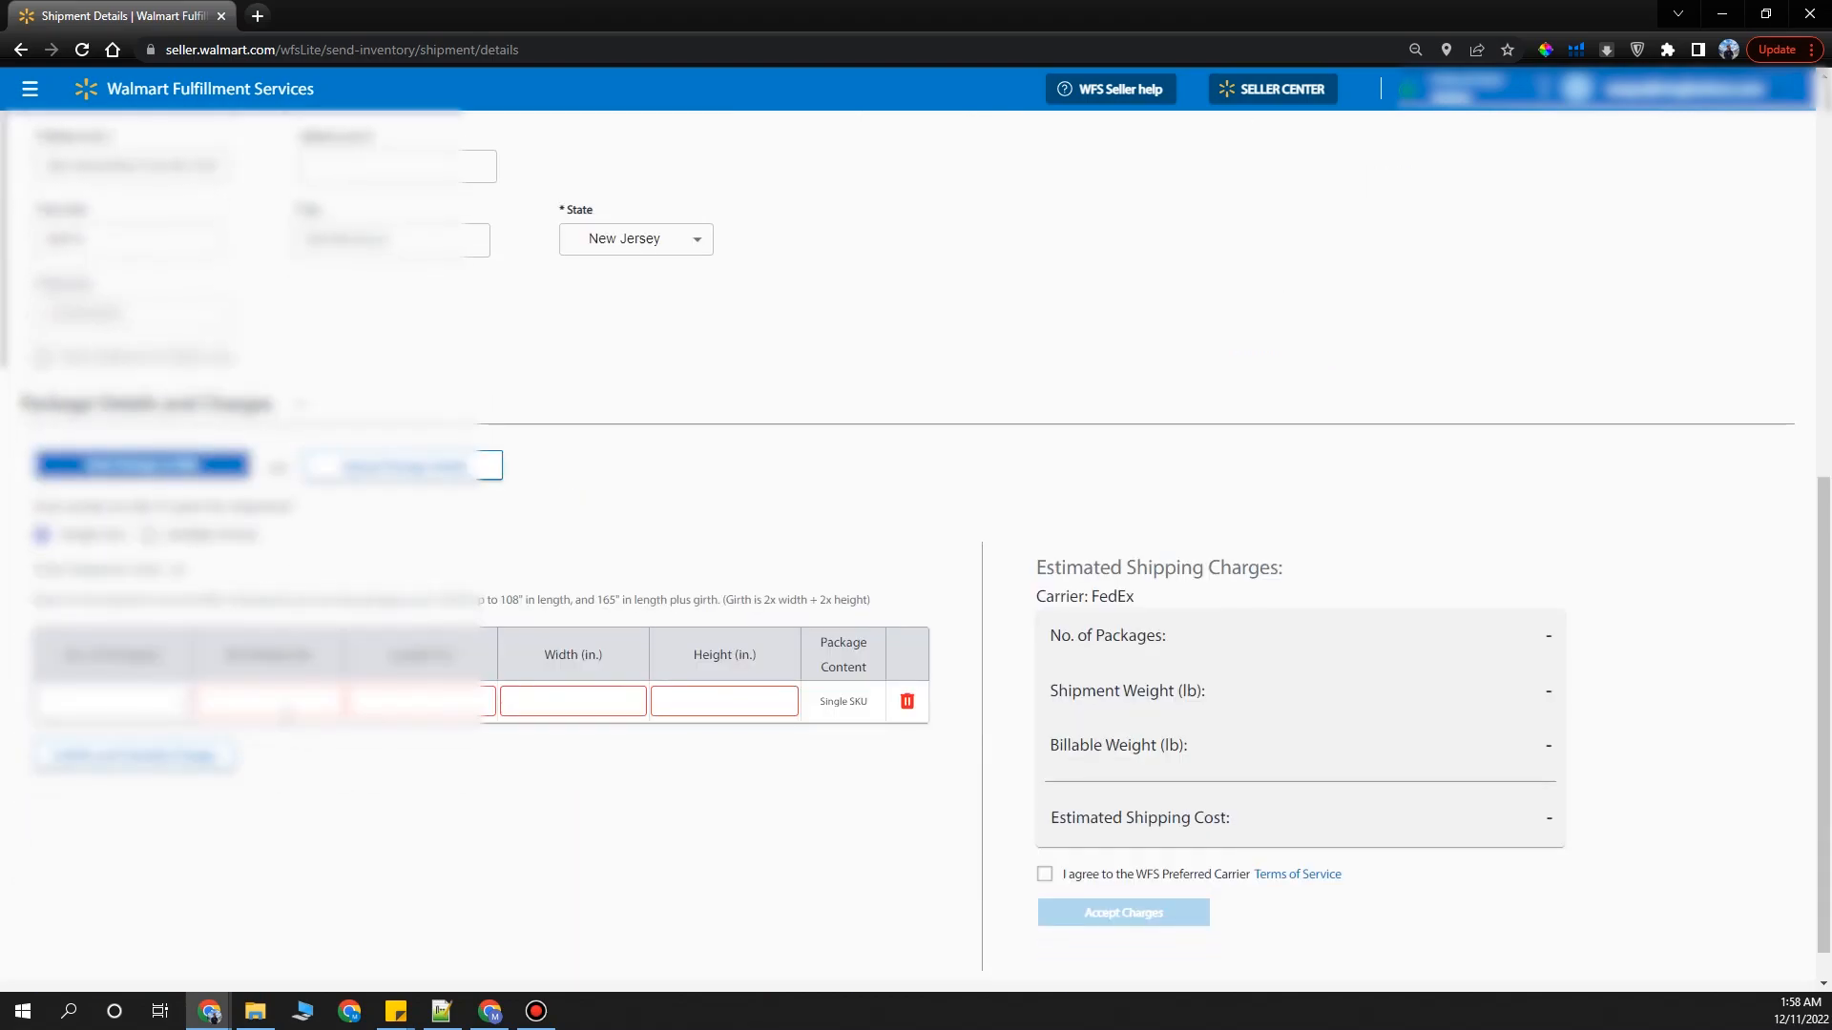
pyautogui.click(148, 534)
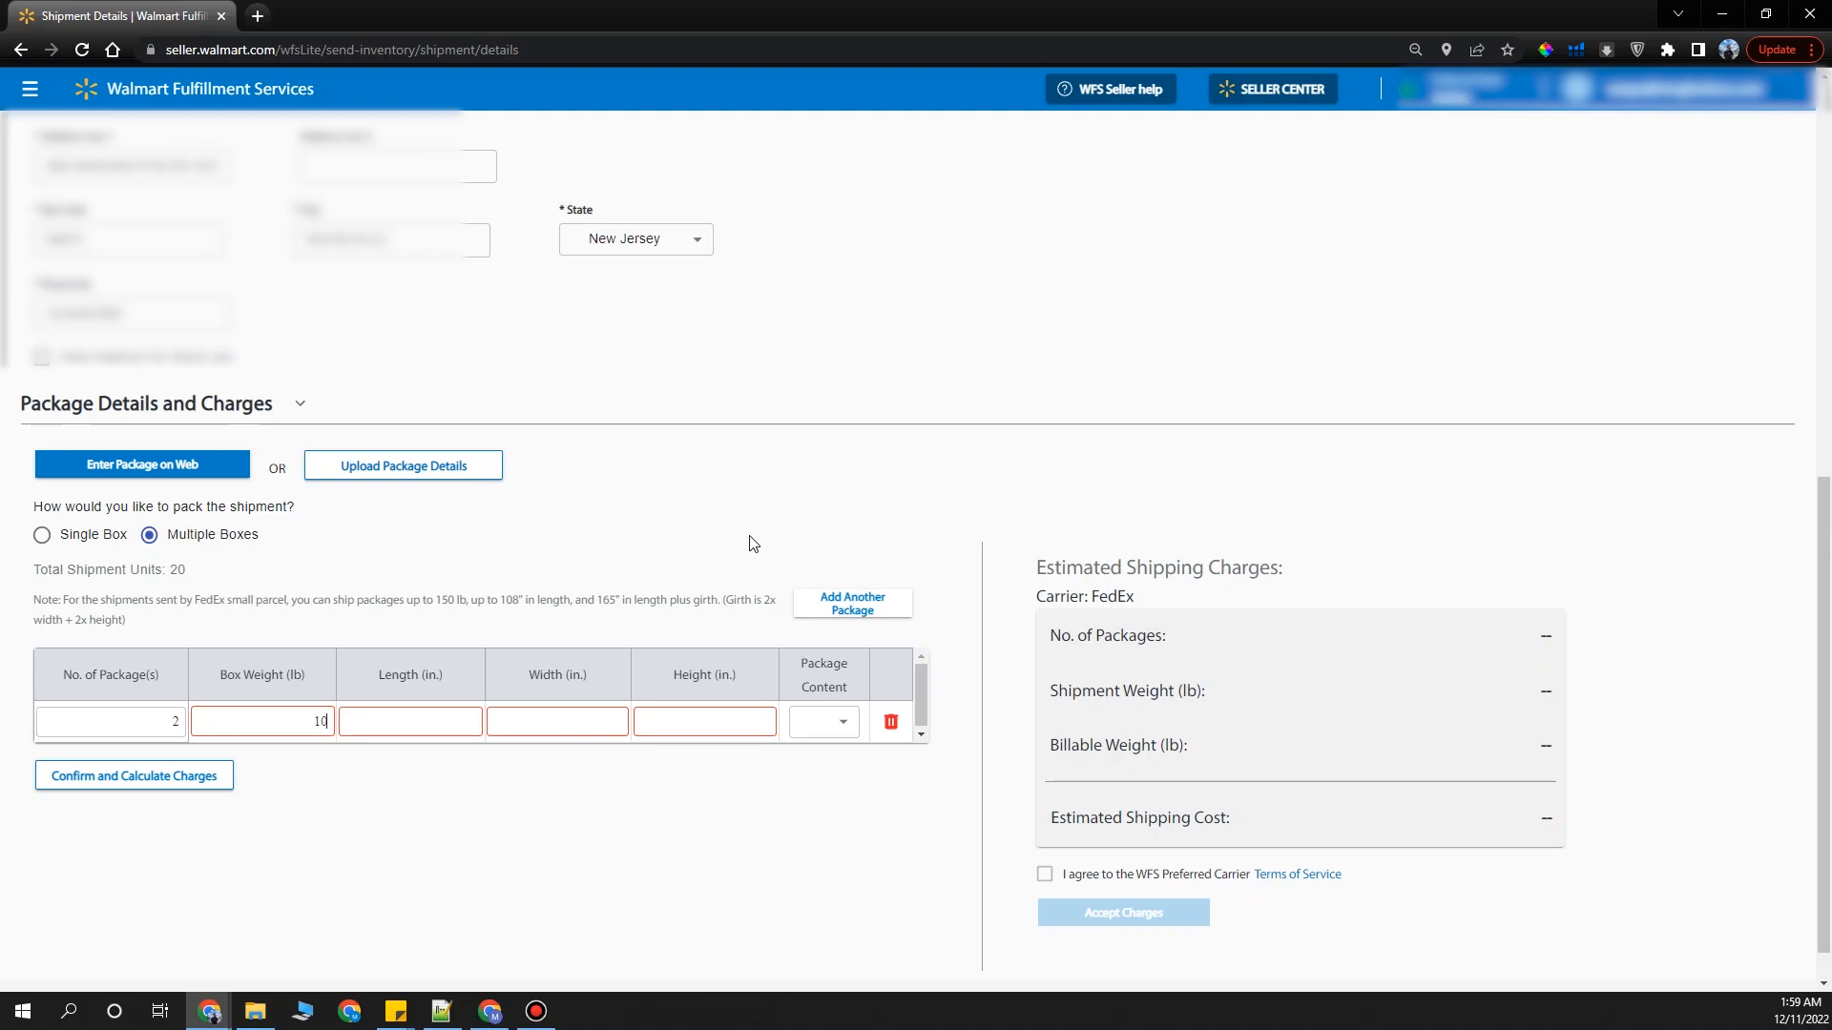
# Complete the package row with length 15, width 12 and height 12 in and Single SKU content, and try to calculate the charges.
pyautogui.press('Tab')
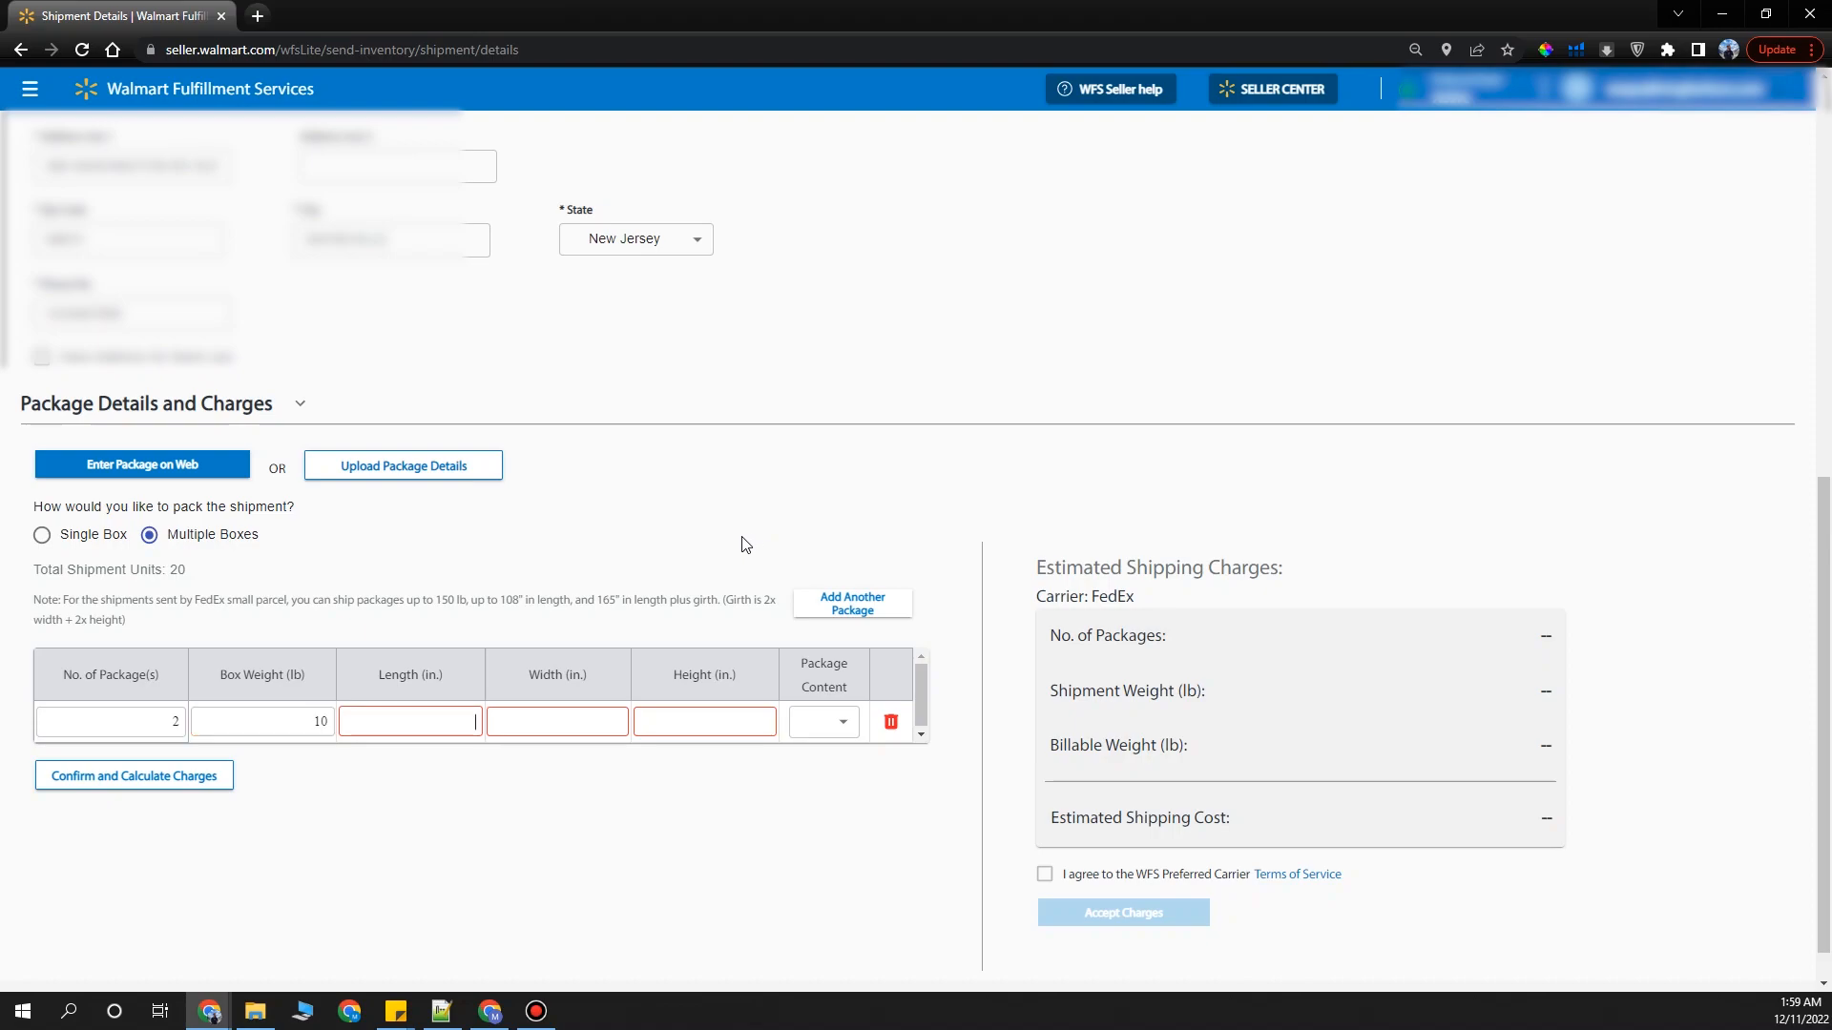
pyautogui.press('Tab')
pyautogui.write('12')
pyautogui.press('Tab')
pyautogui.write('1')
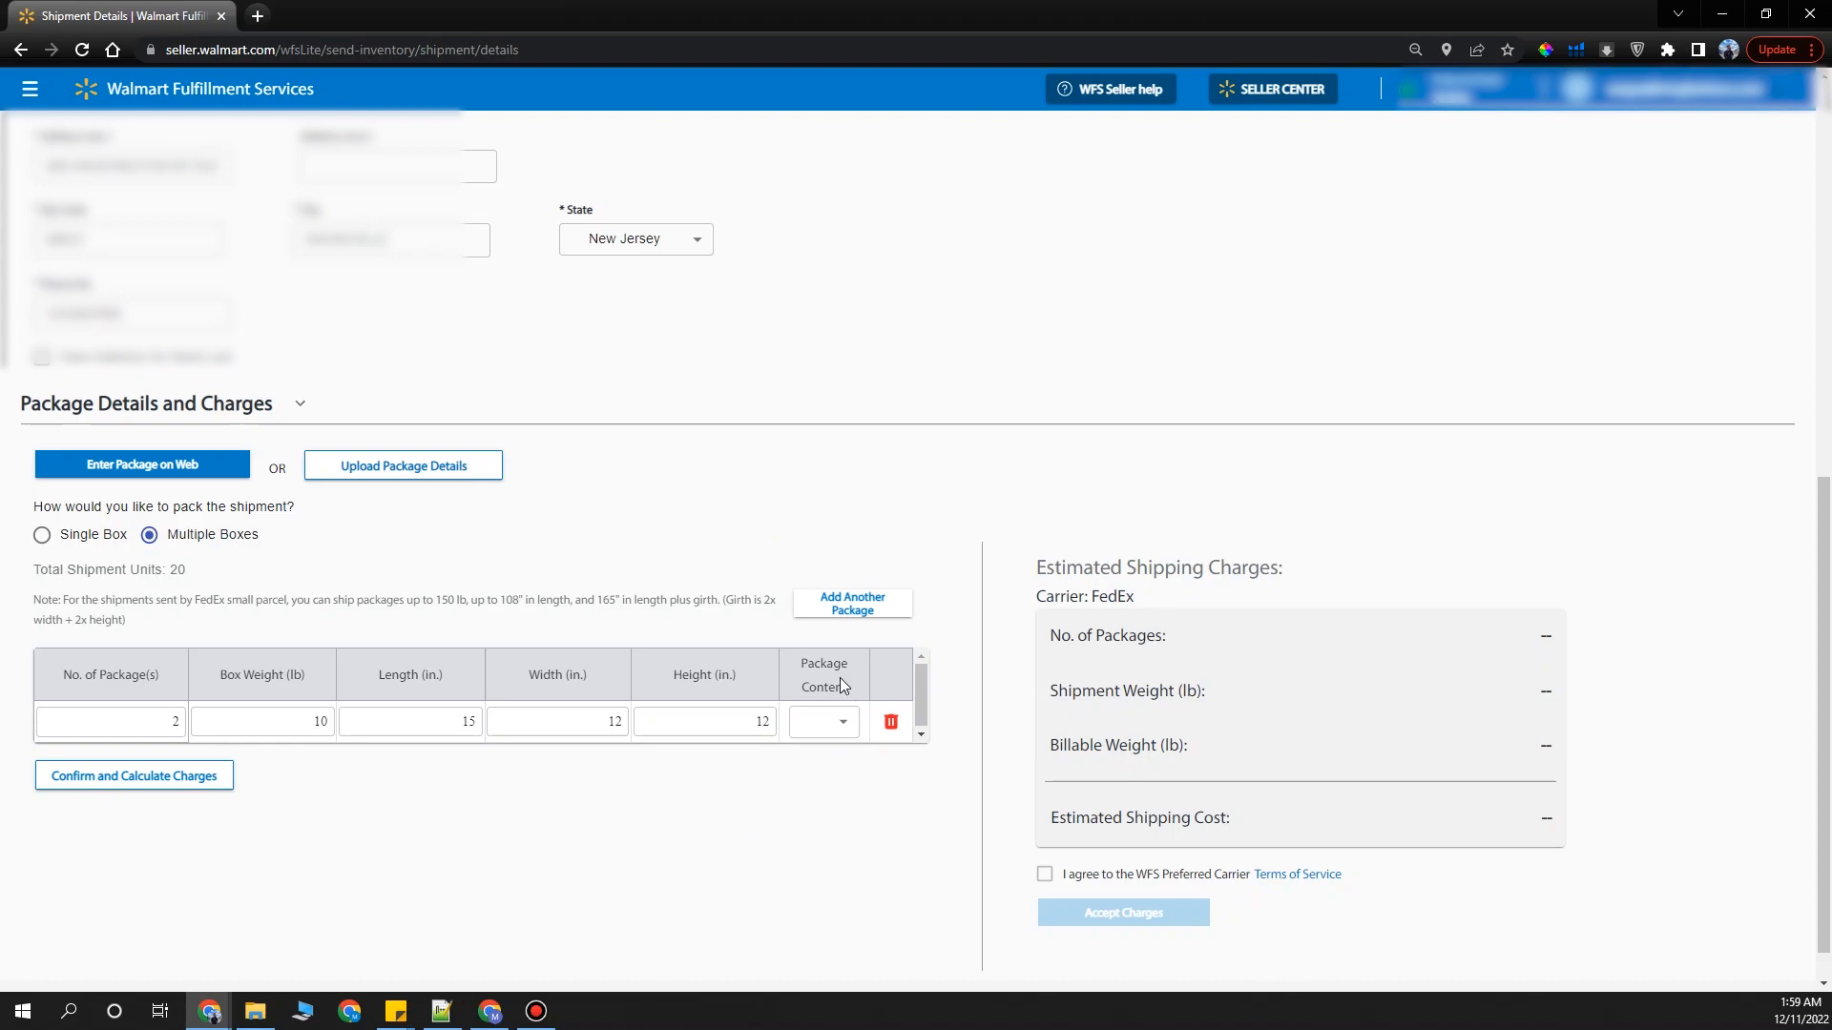
pyautogui.click(828, 722)
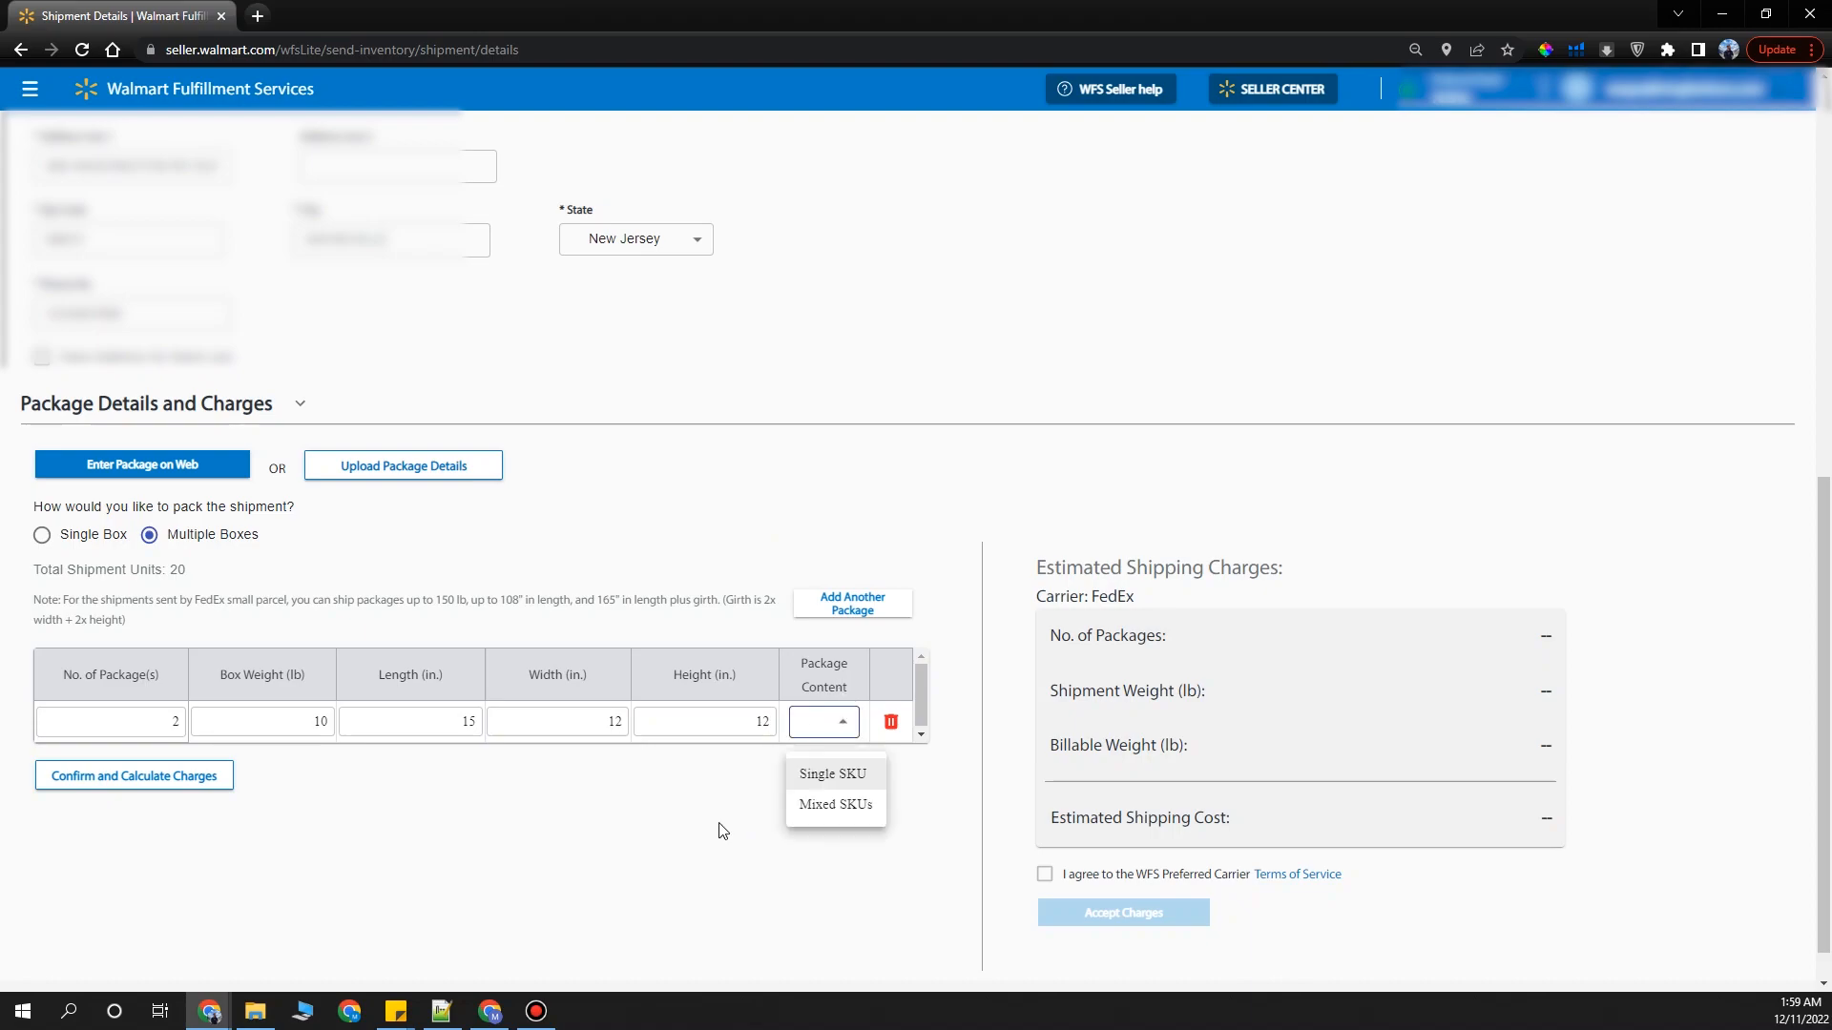
pyautogui.click(830, 777)
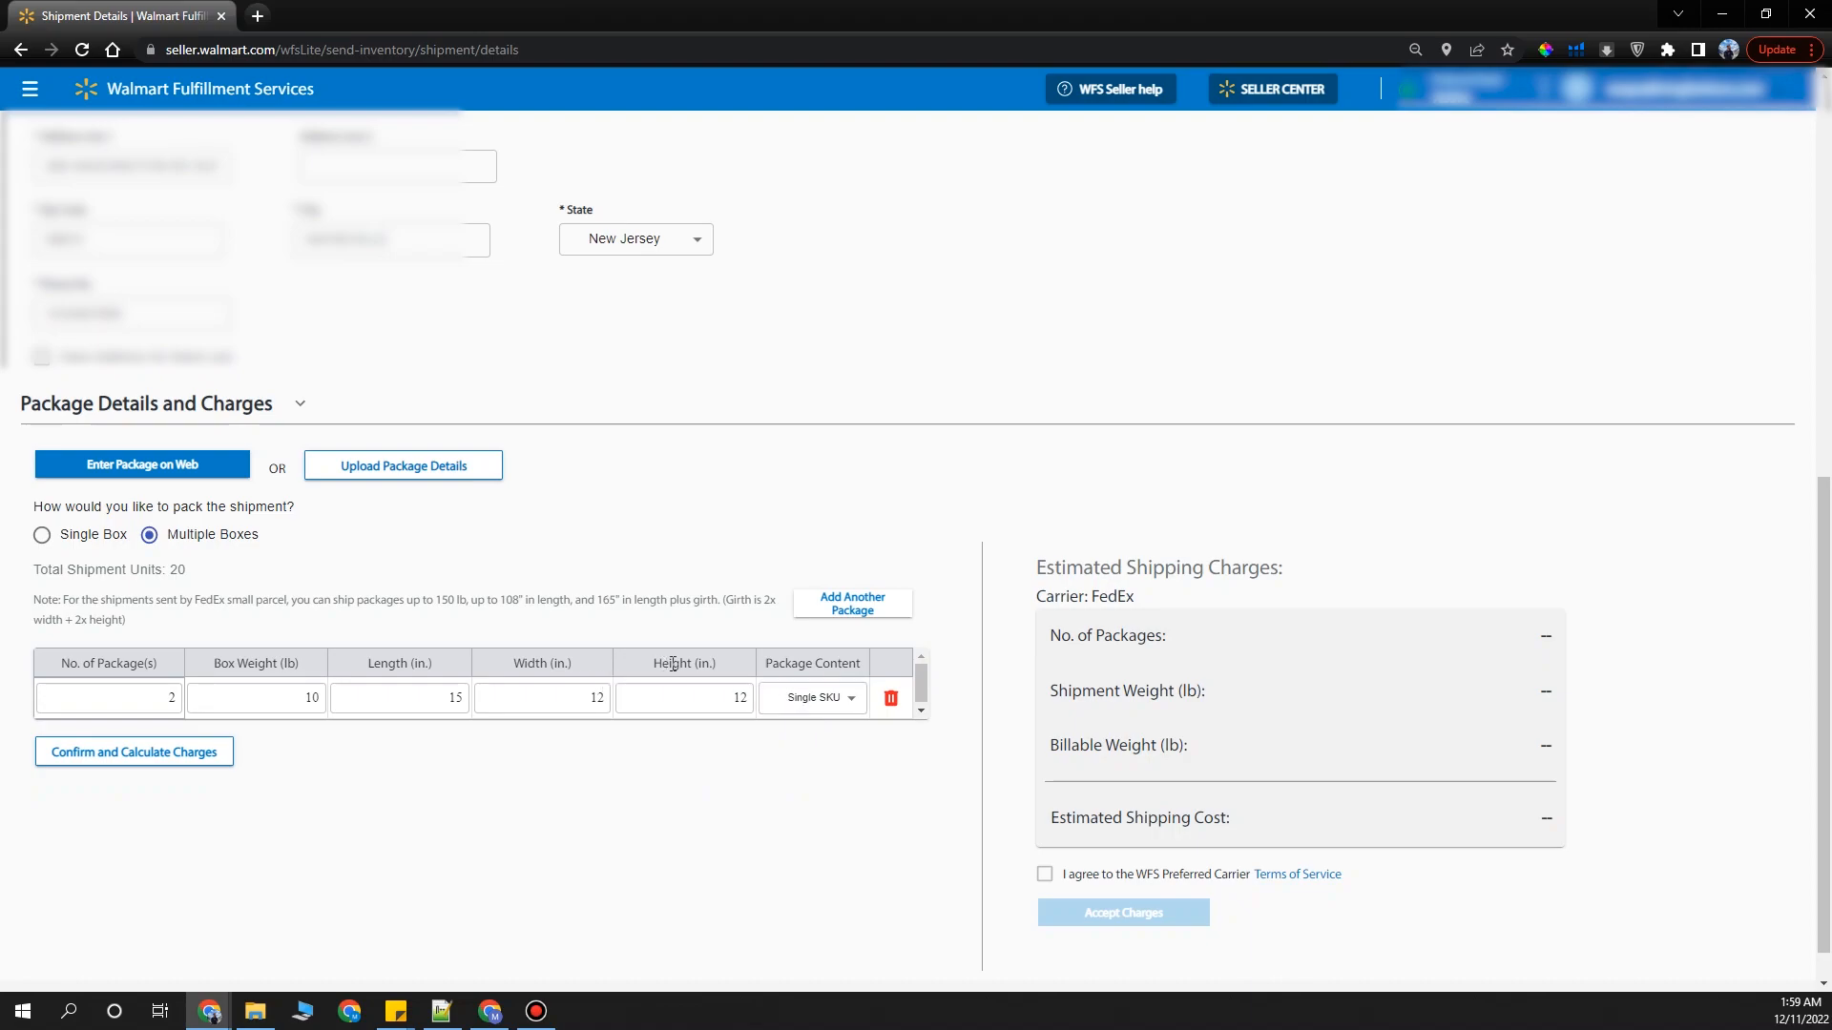
pyautogui.click(96, 764)
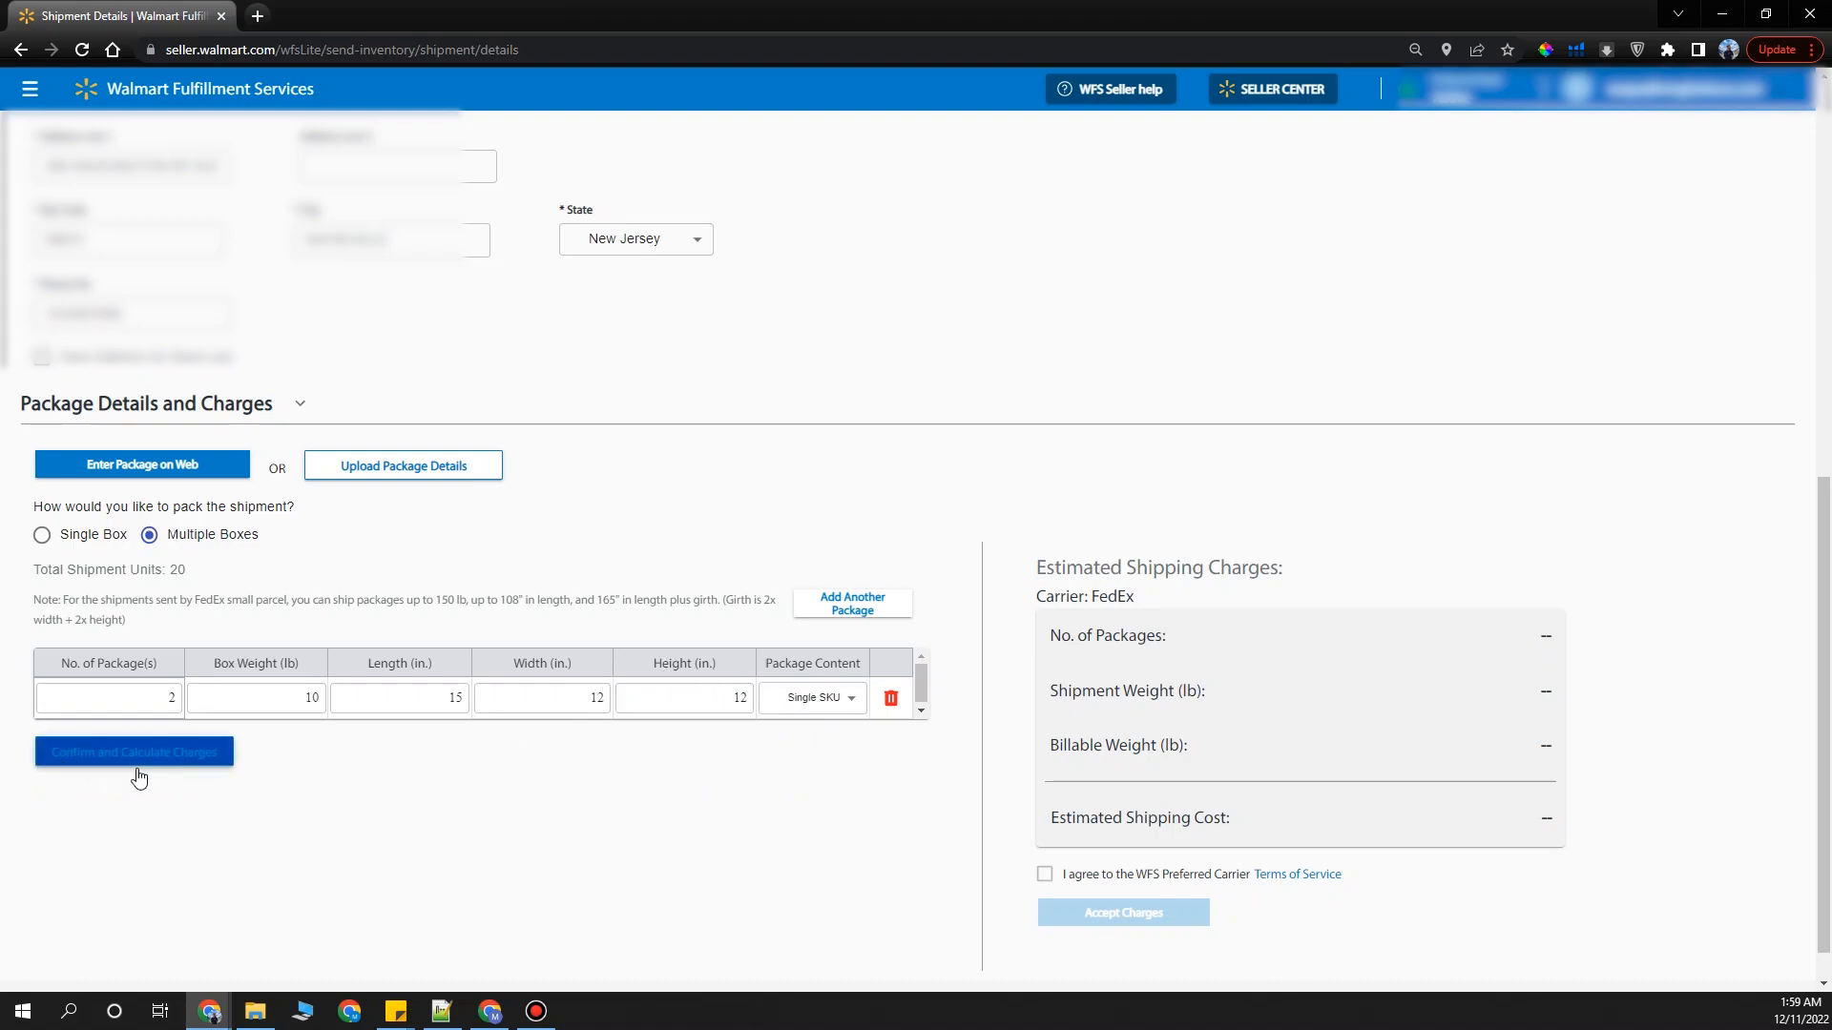
pyautogui.click(72, 762)
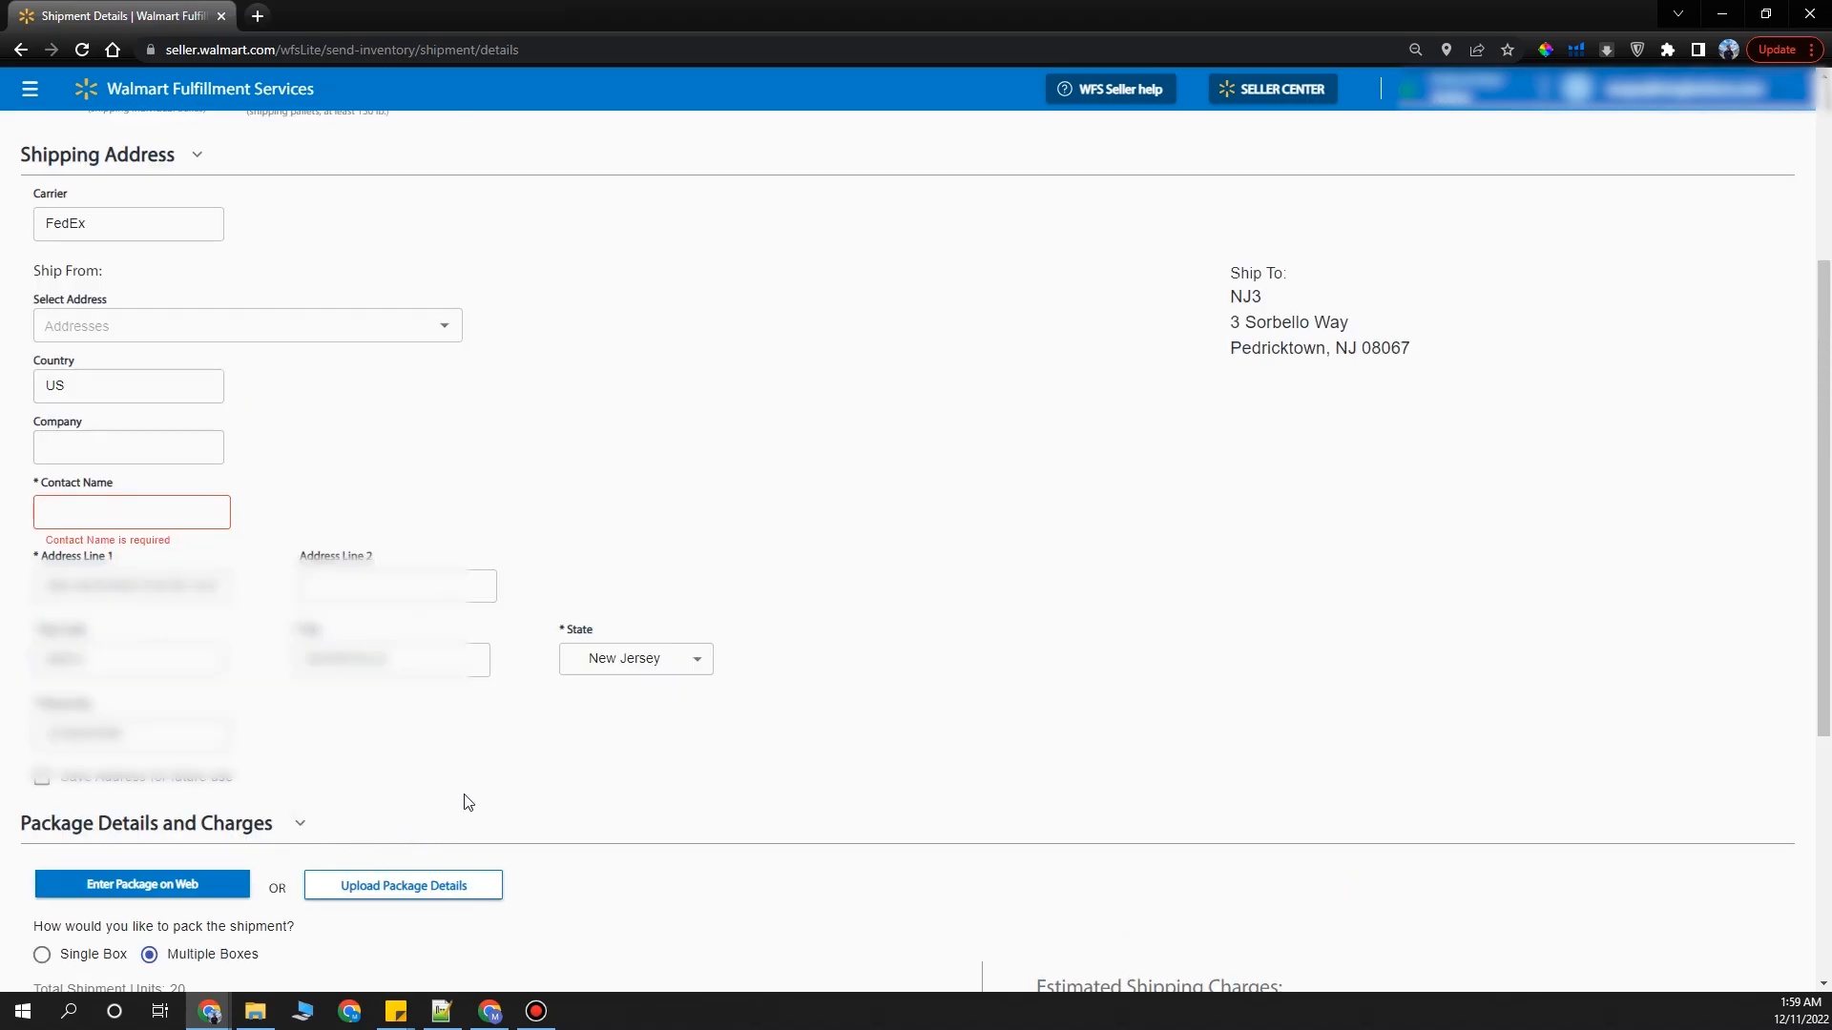
# Enter the missing contact name in the ship-from address and calculate the shipping charges for the packages.
pyautogui.click(180, 515)
pyautogui.write('waqar')
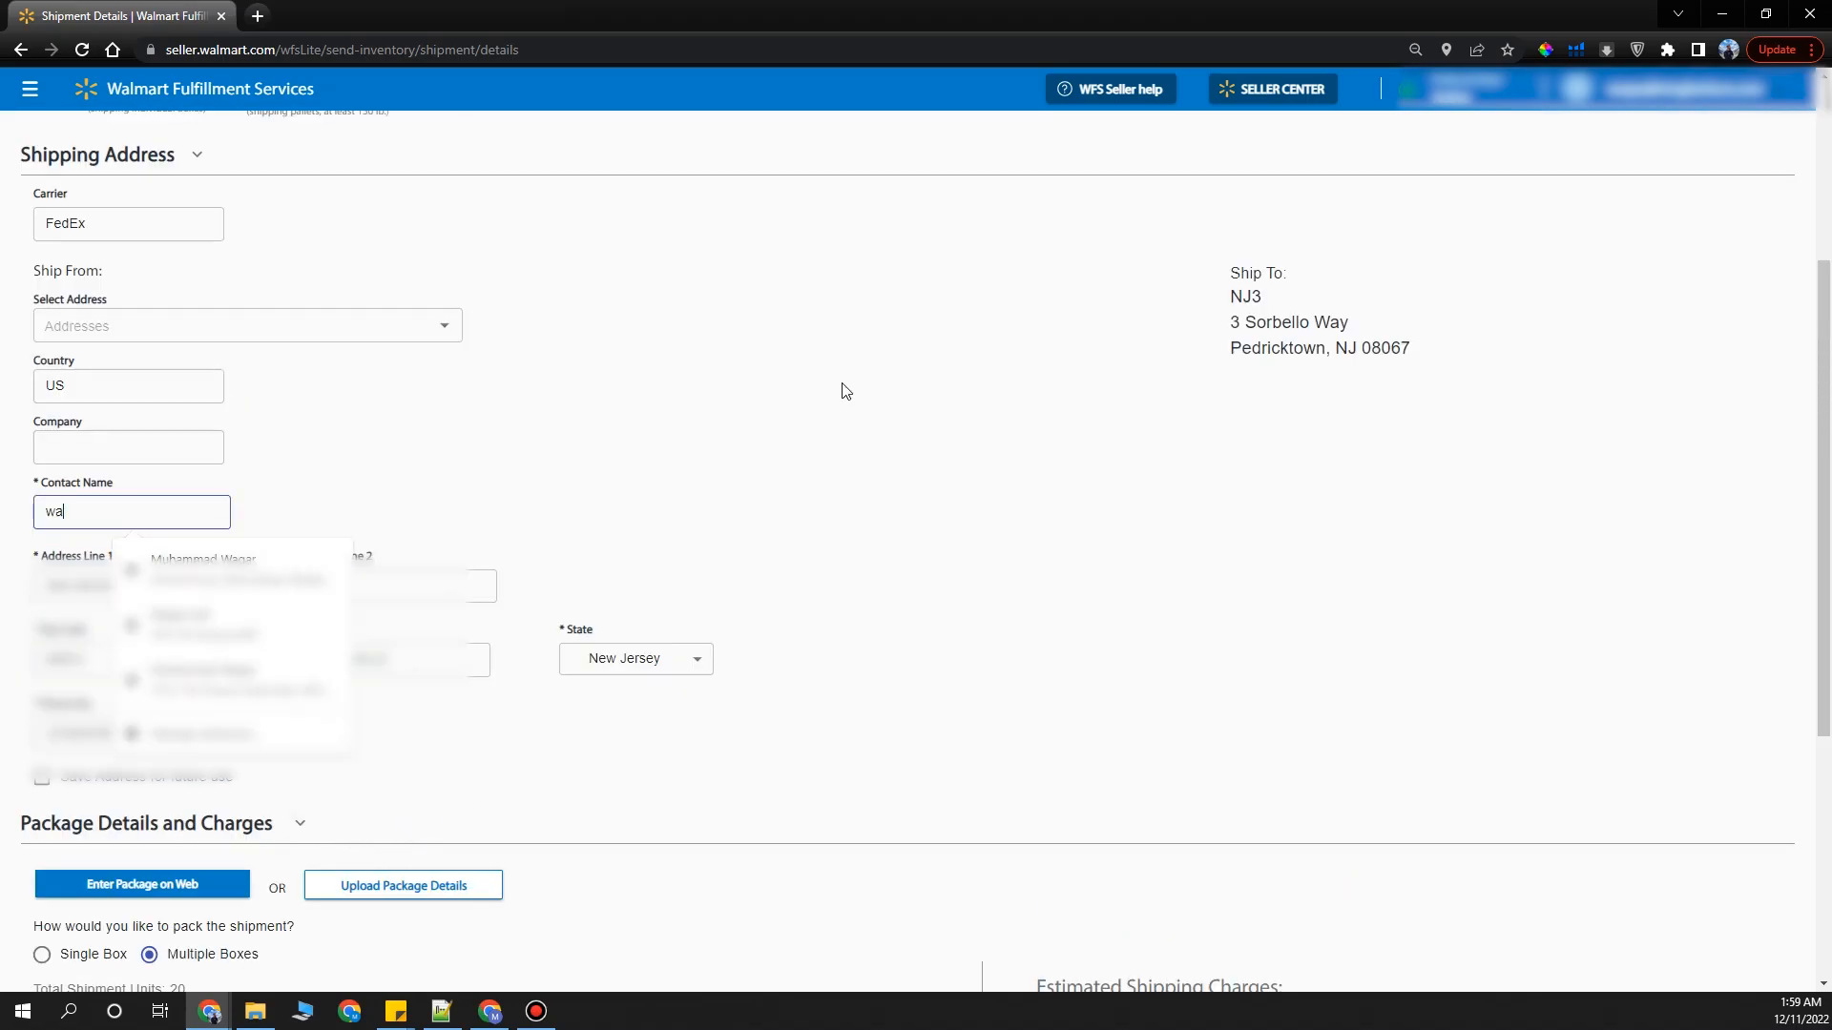
pyautogui.click(845, 495)
pyautogui.scroll(-5, 874, 703)
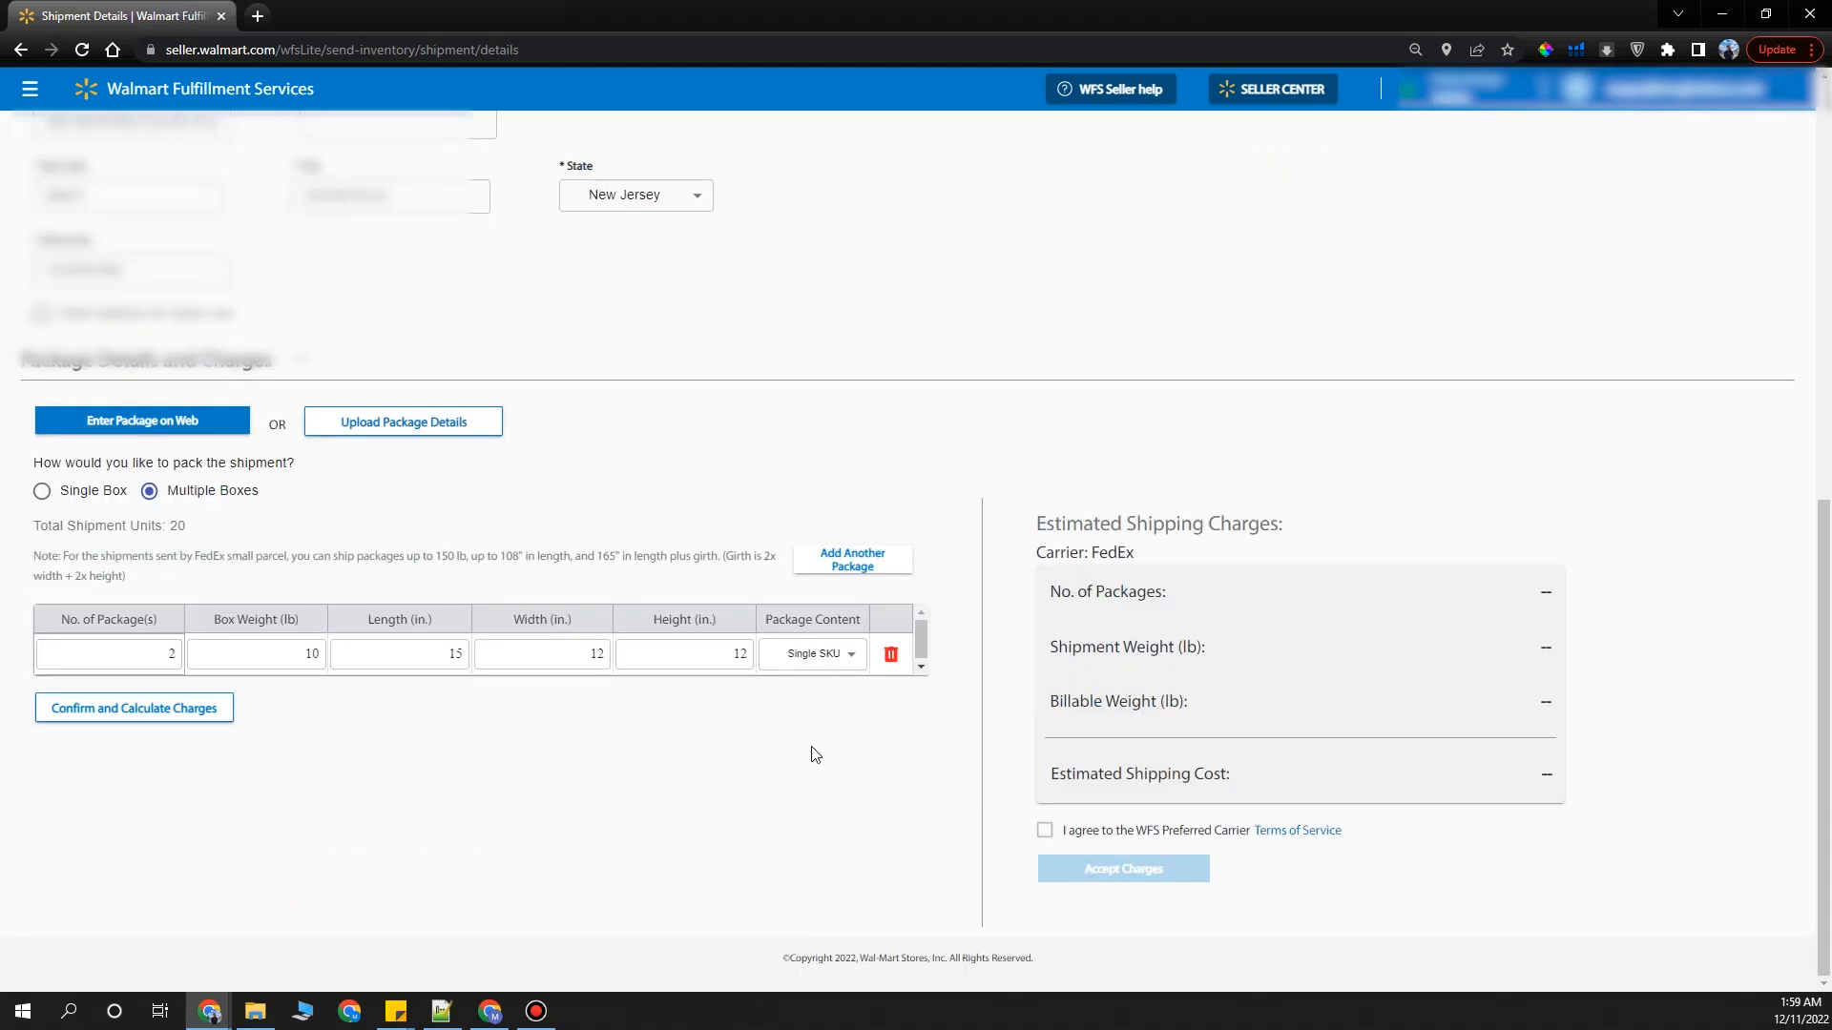
pyautogui.click(130, 718)
pyautogui.click(119, 718)
# Agree to the WFS Preferred Carrier terms, accept the estimated shipping charges and dismiss the browser's save-address prompt.
pyautogui.click(1044, 830)
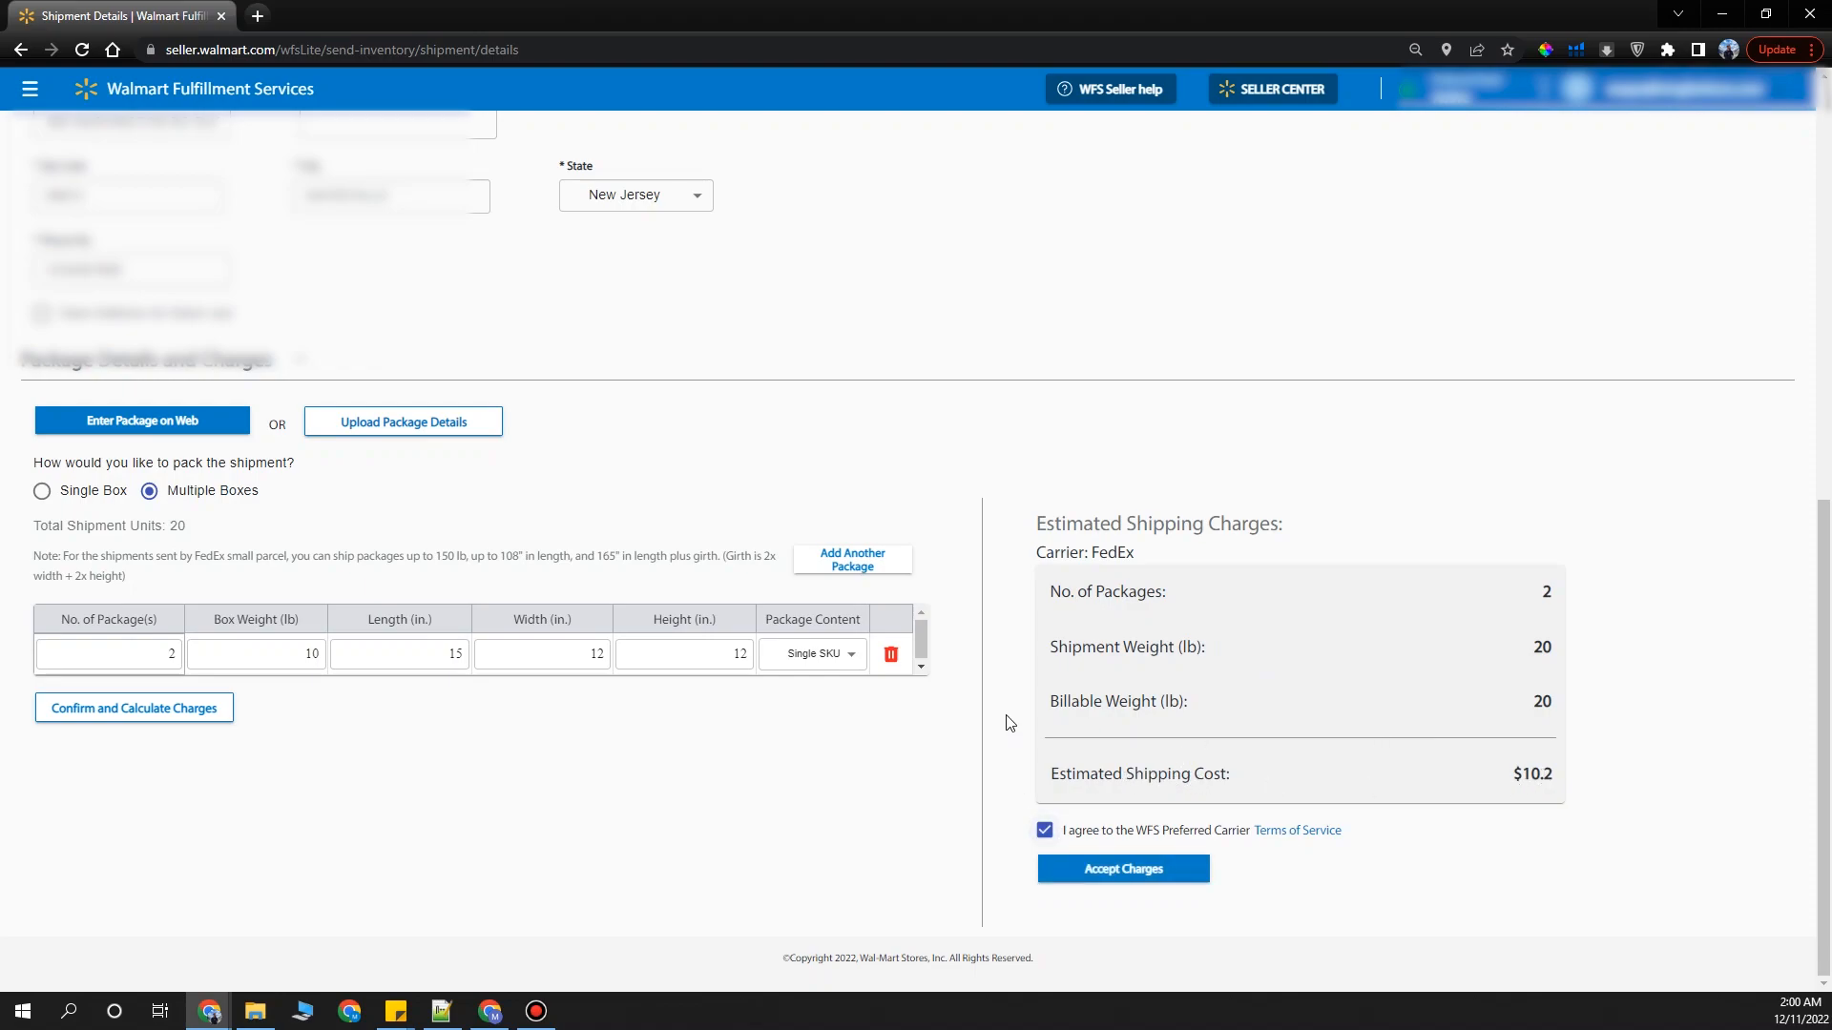
pyautogui.click(1144, 870)
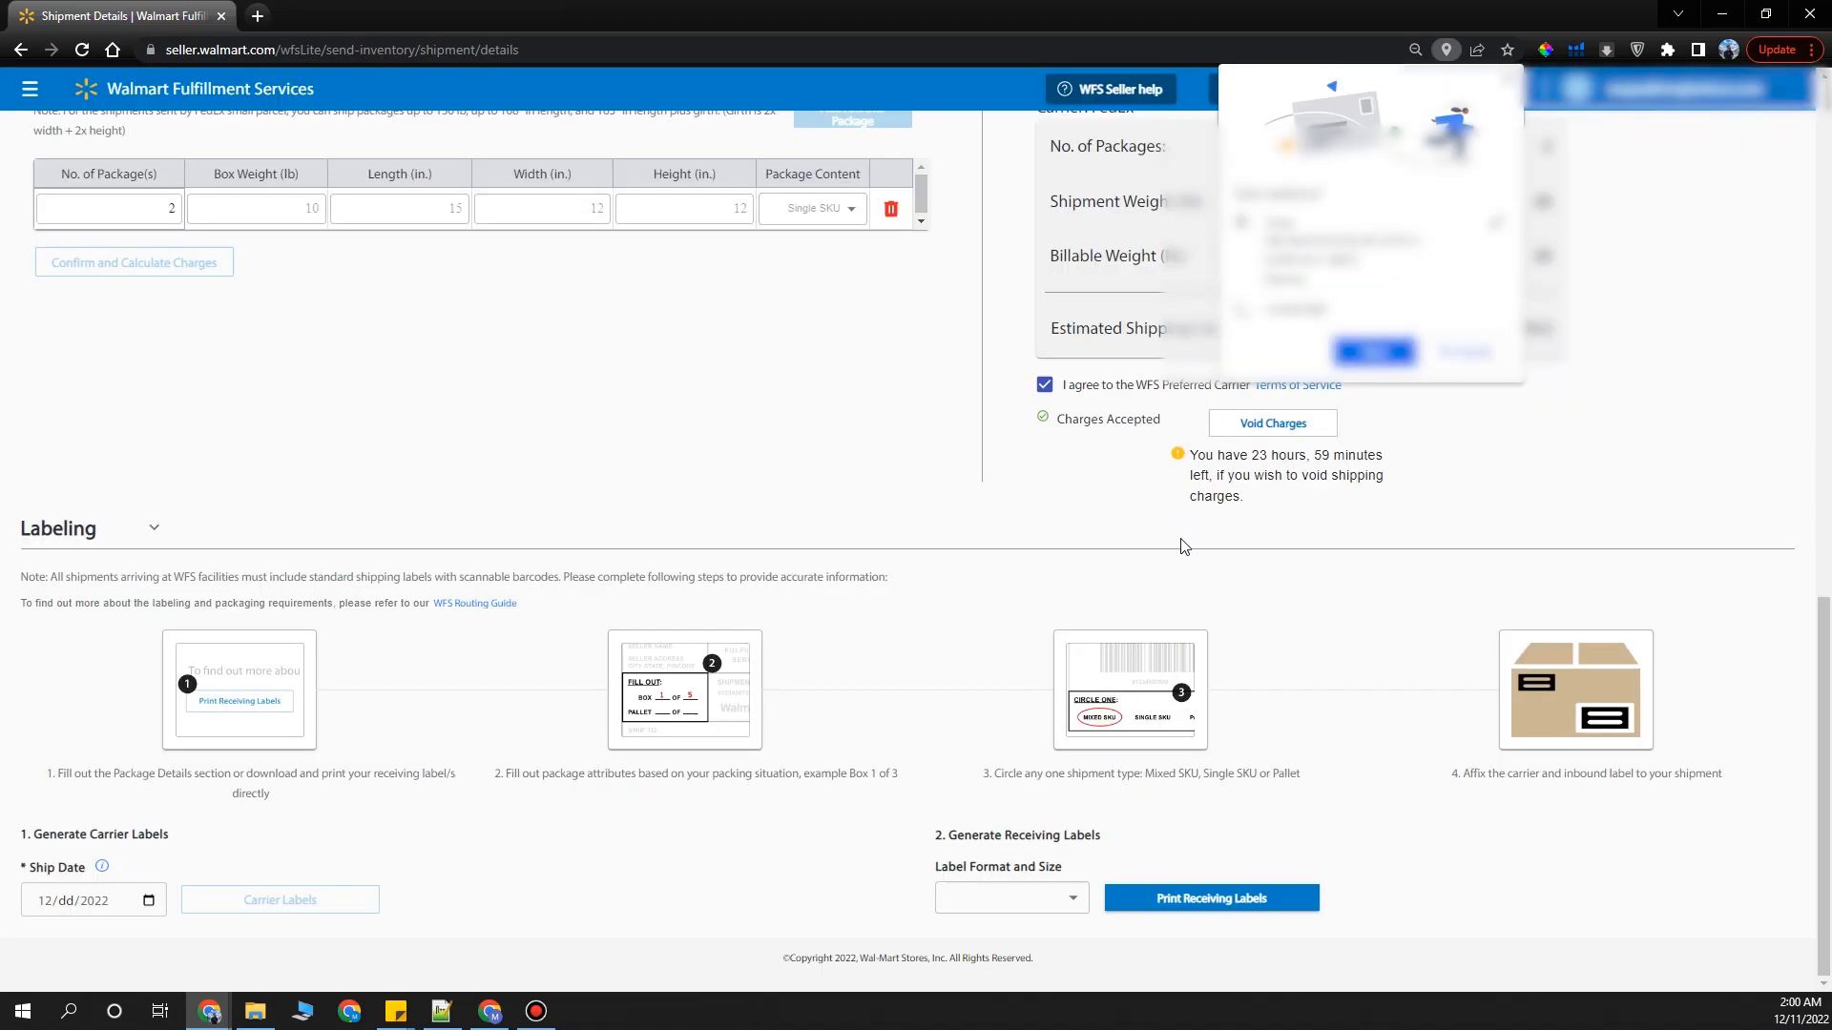
pyautogui.click(1507, 81)
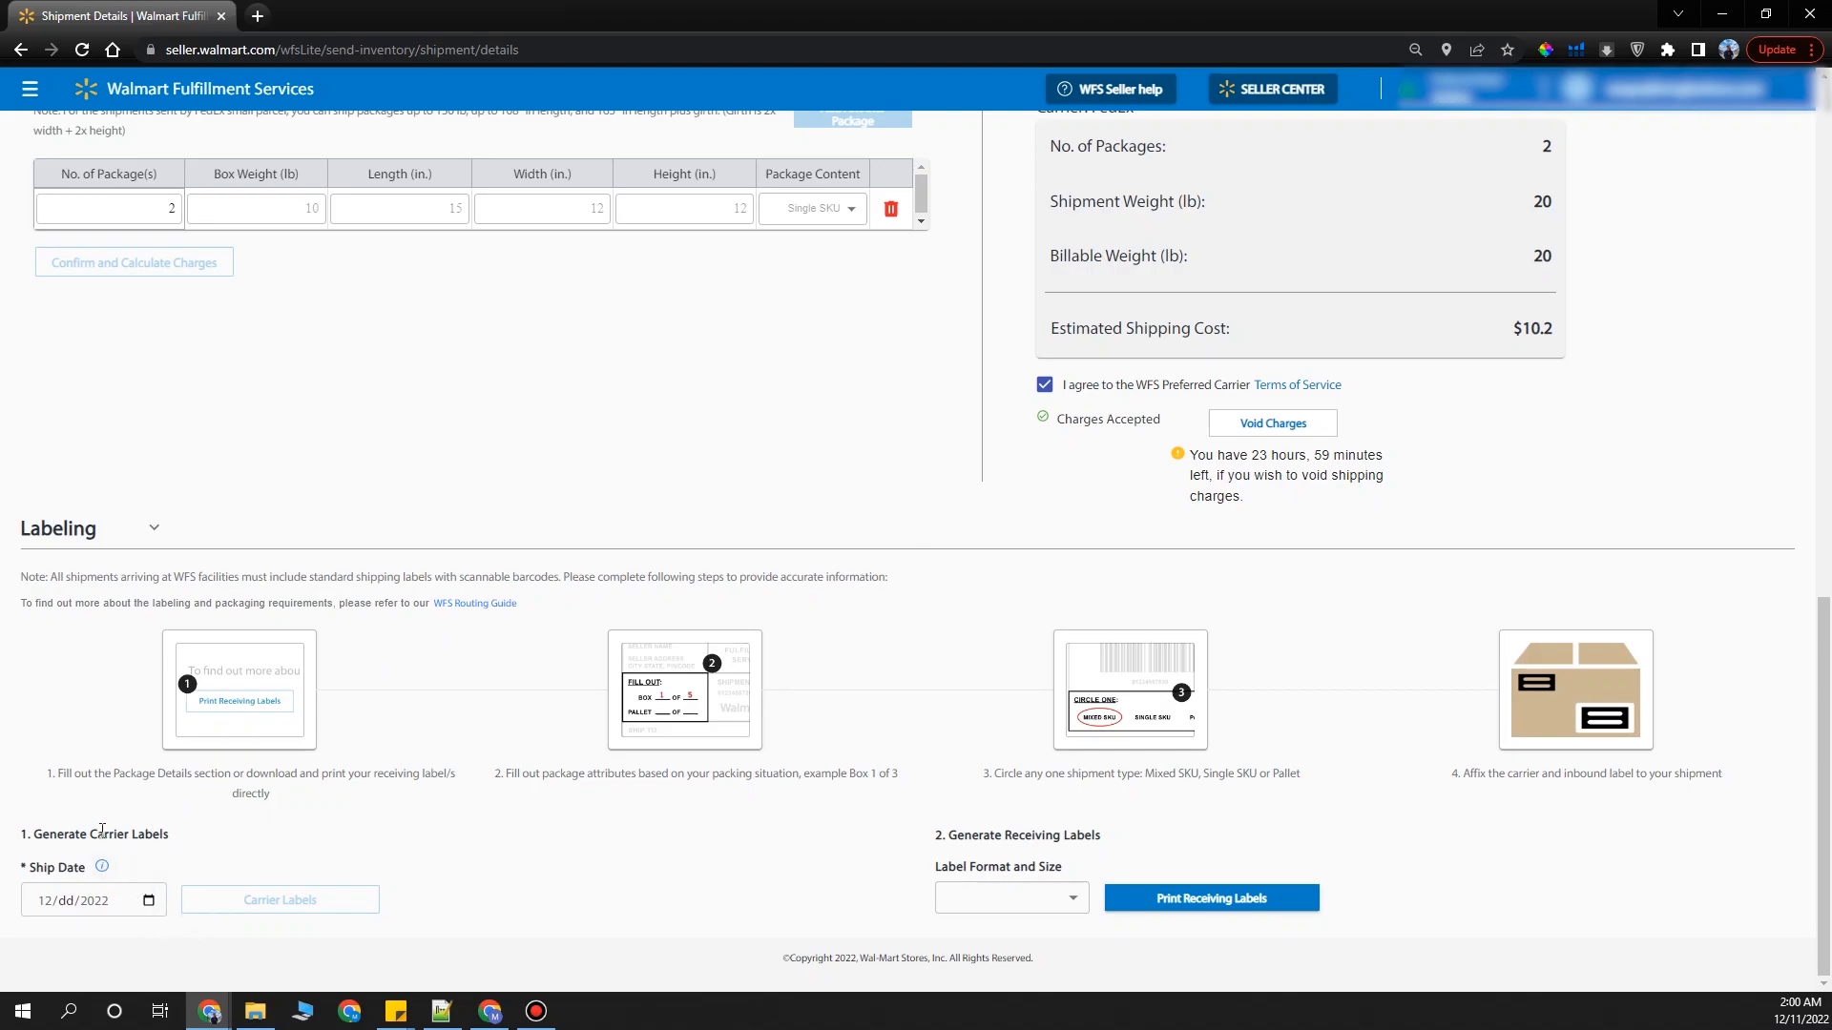
# Set the ship date to 12/12/2022, generate the carrier labels and look over the resulting label document.
pyautogui.moveTo(41, 840); pyautogui.dragTo(201, 858)
pyautogui.click(64, 900)
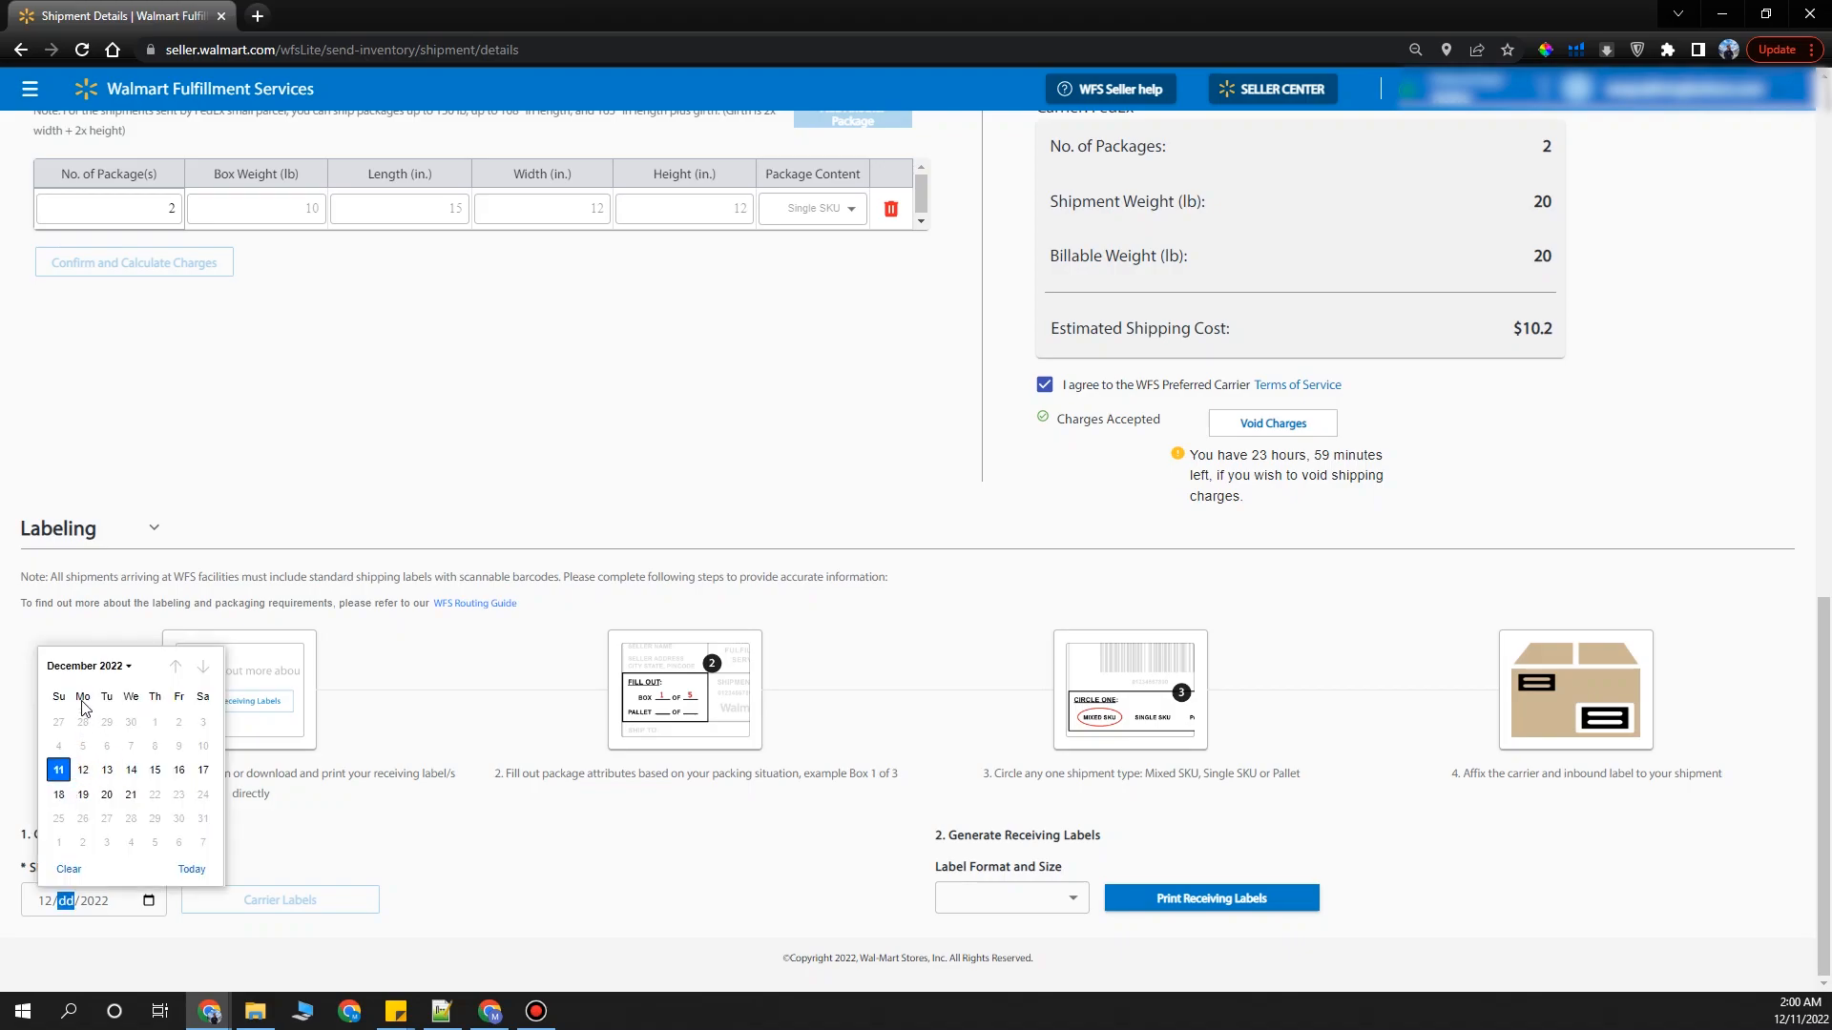
pyautogui.click(83, 773)
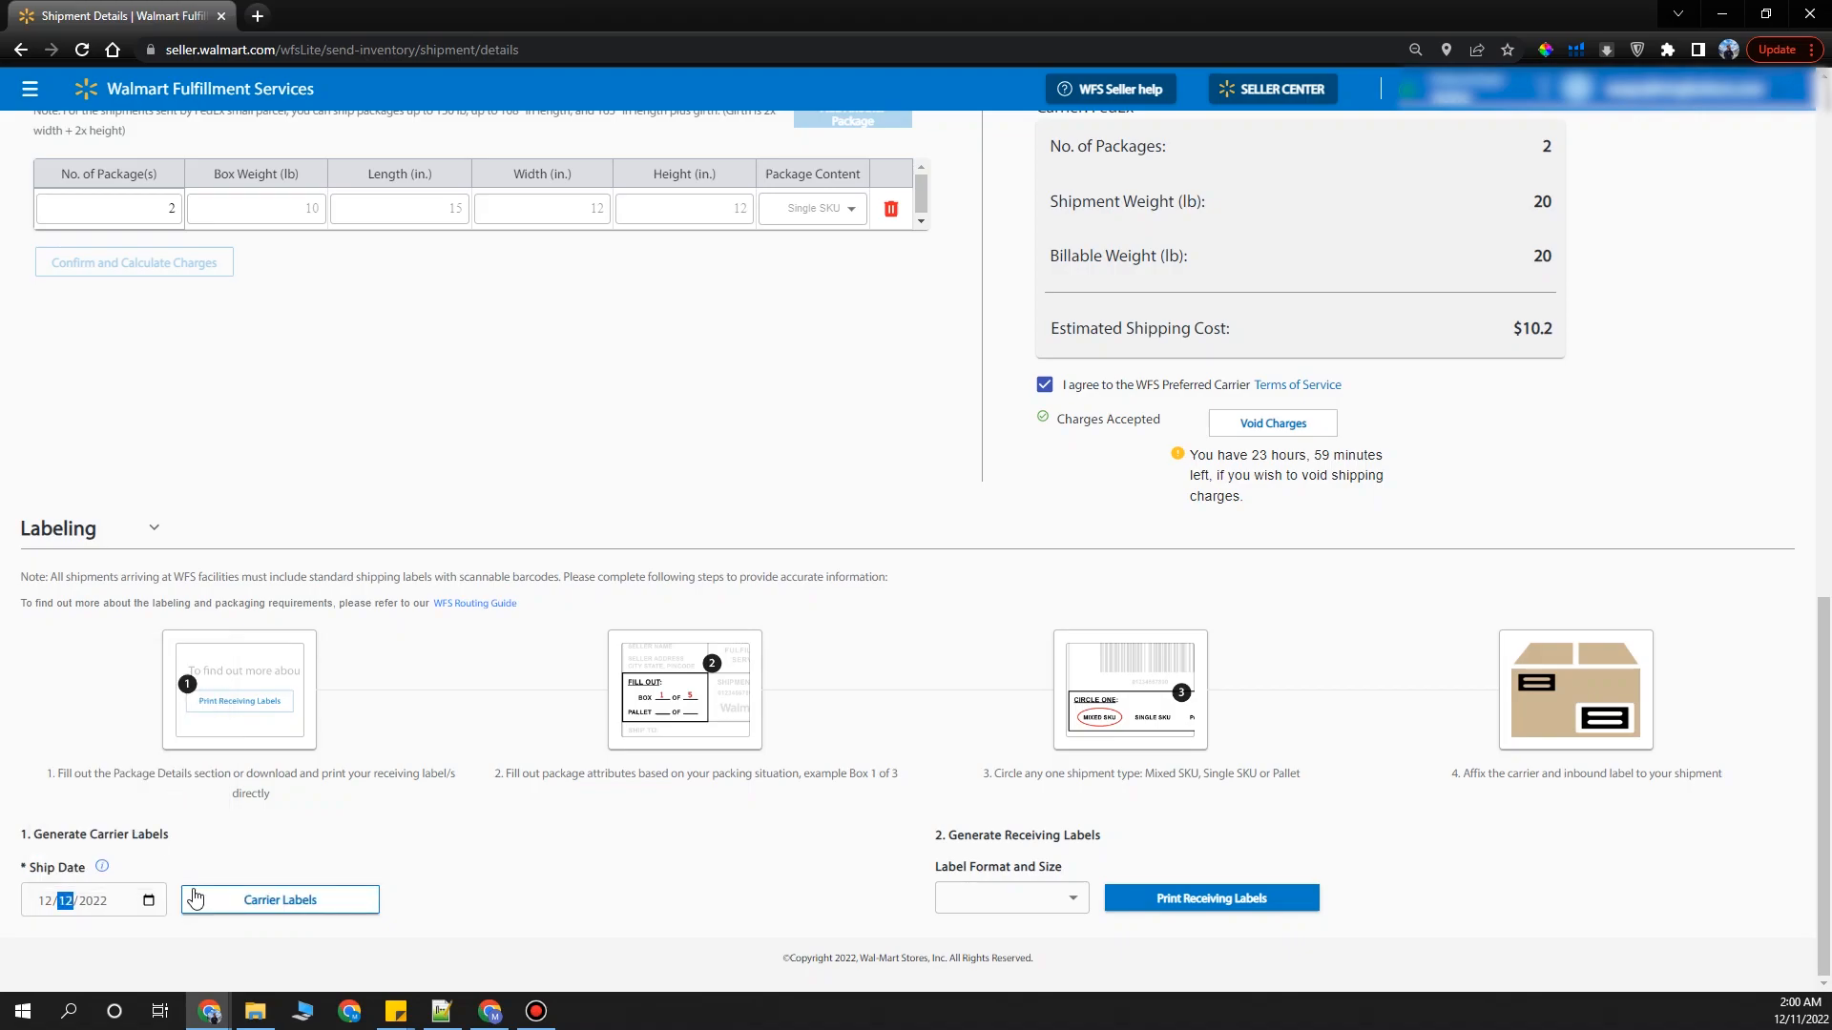
pyautogui.click(276, 901)
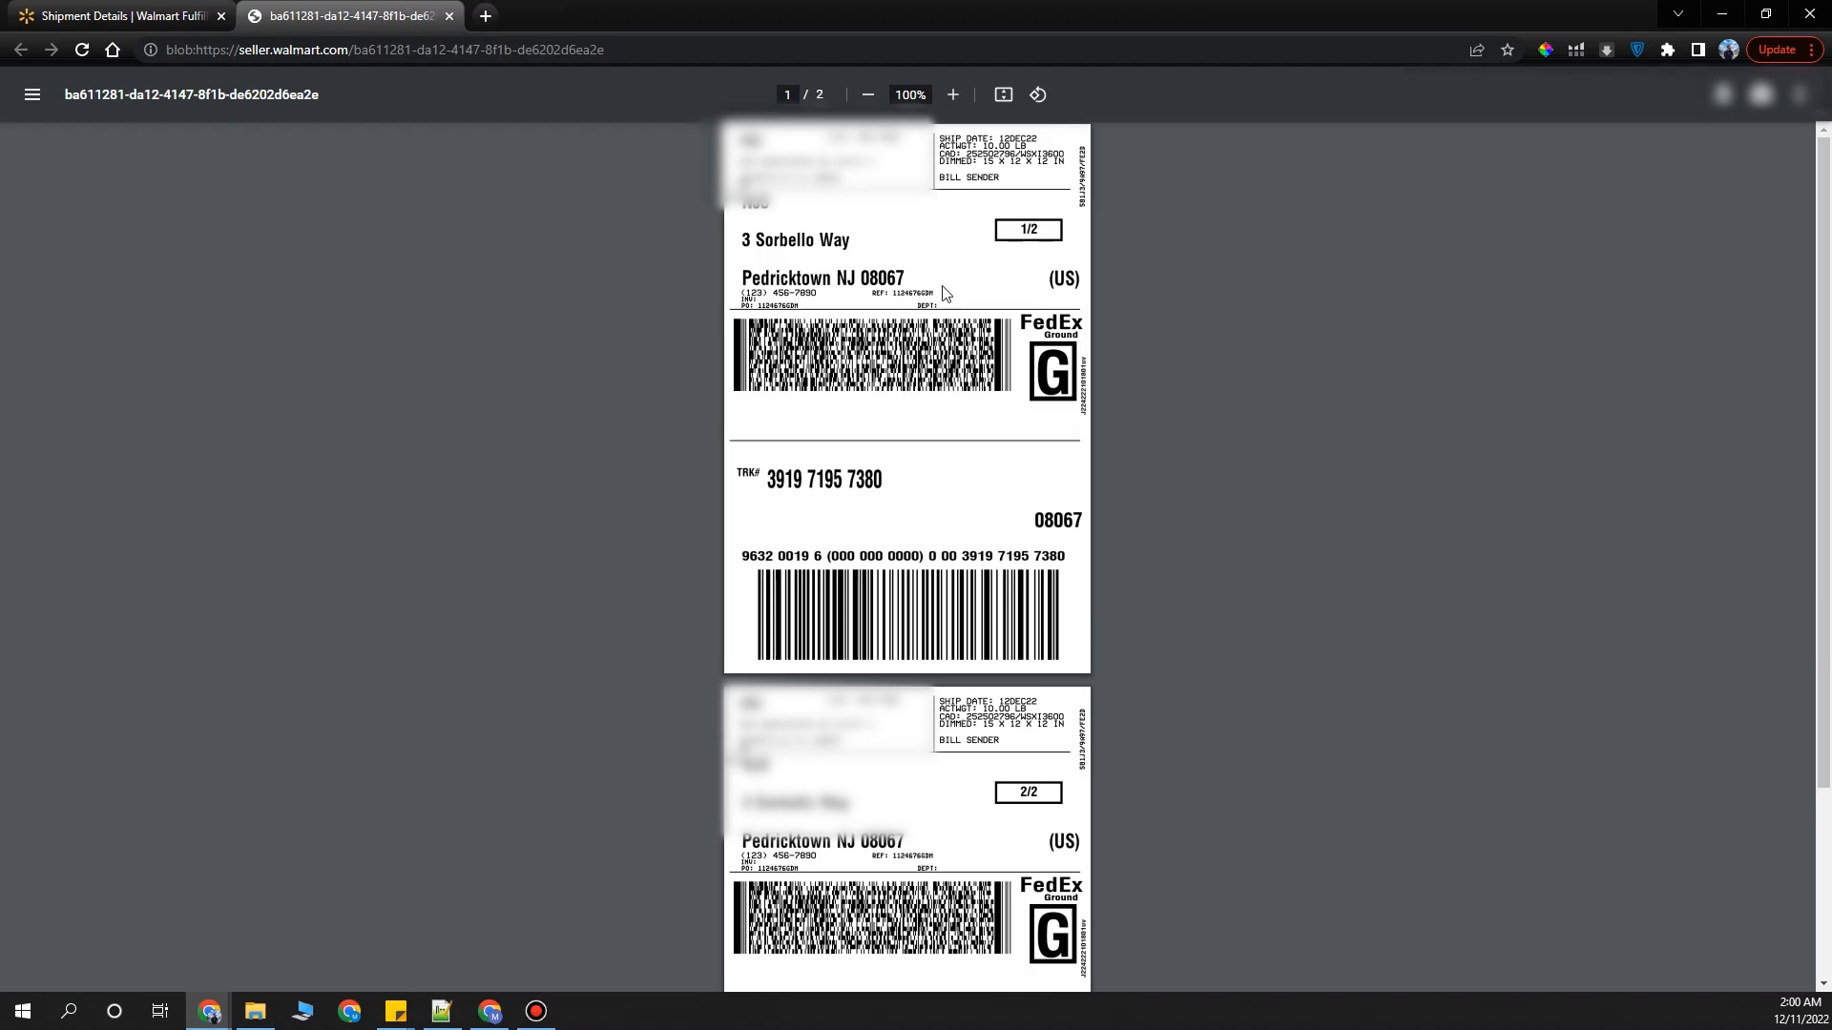
pyautogui.scroll(-2, 1824, 530)
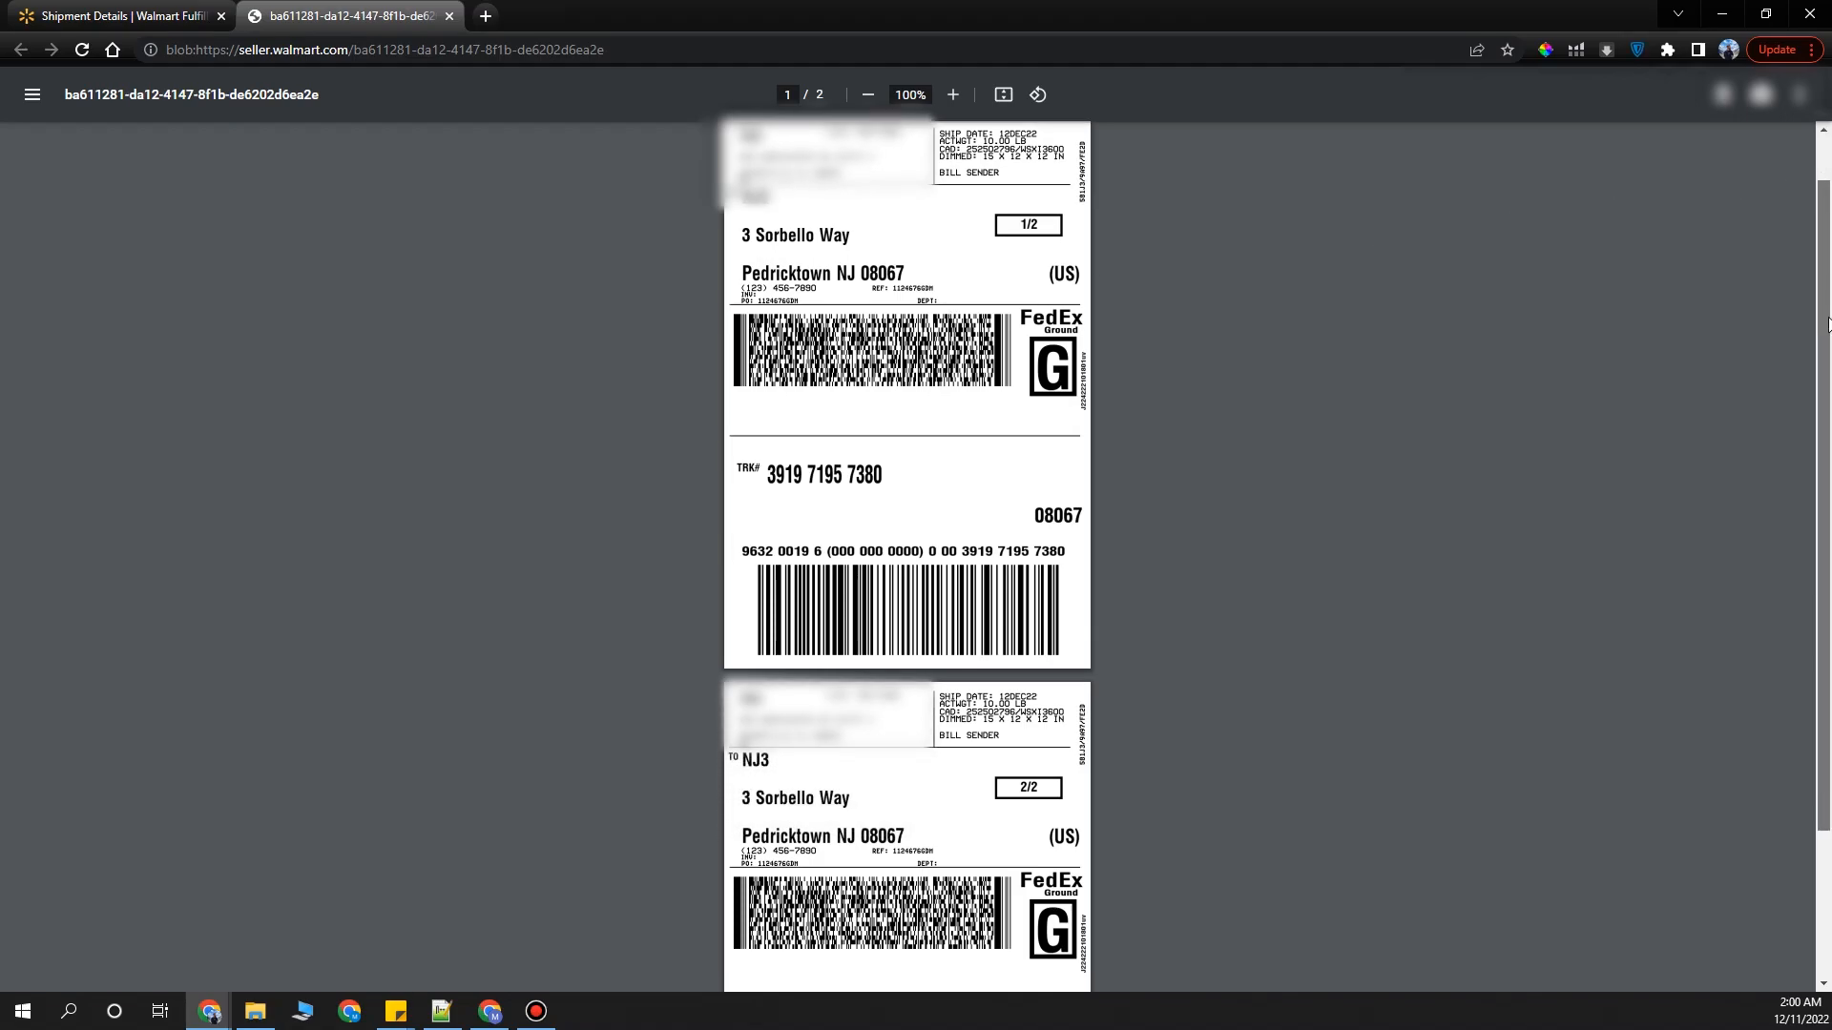
pyautogui.scroll(2, 1824, 530)
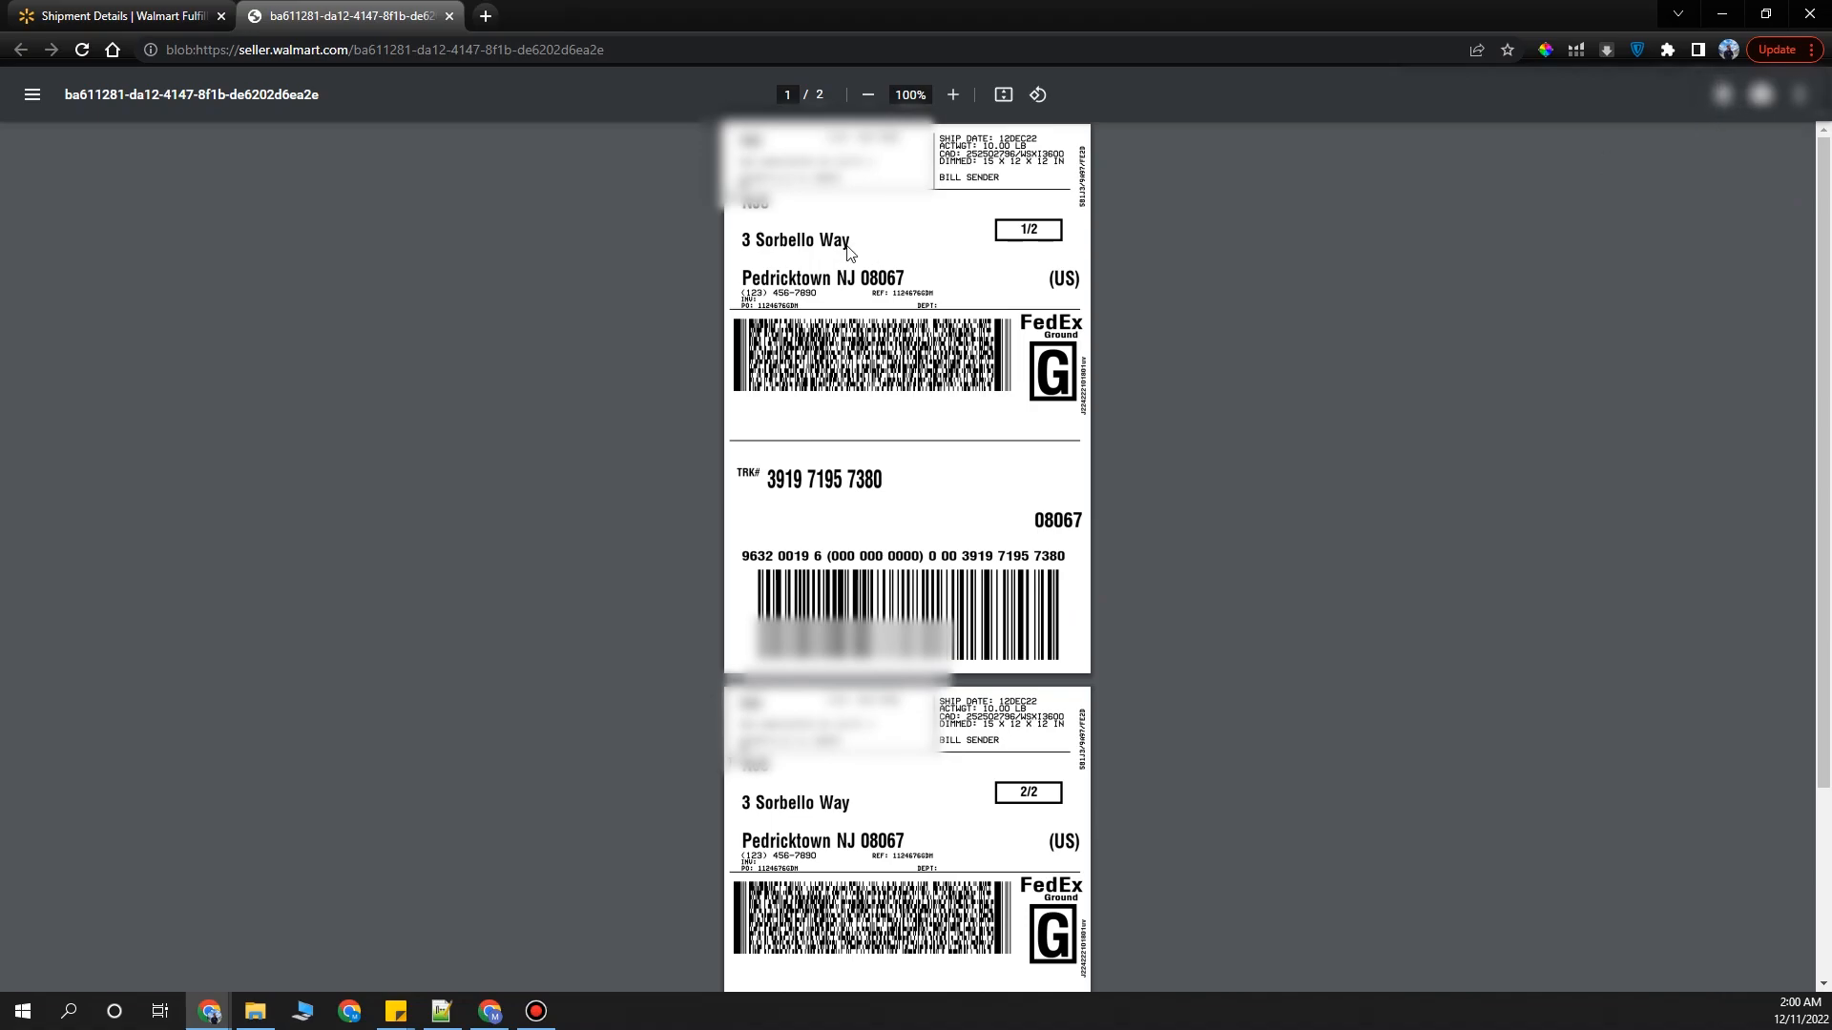
# Return to the shipment details and print the receiving labels in the PDF: 4 in. x 6 in. format.
pyautogui.click(119, 15)
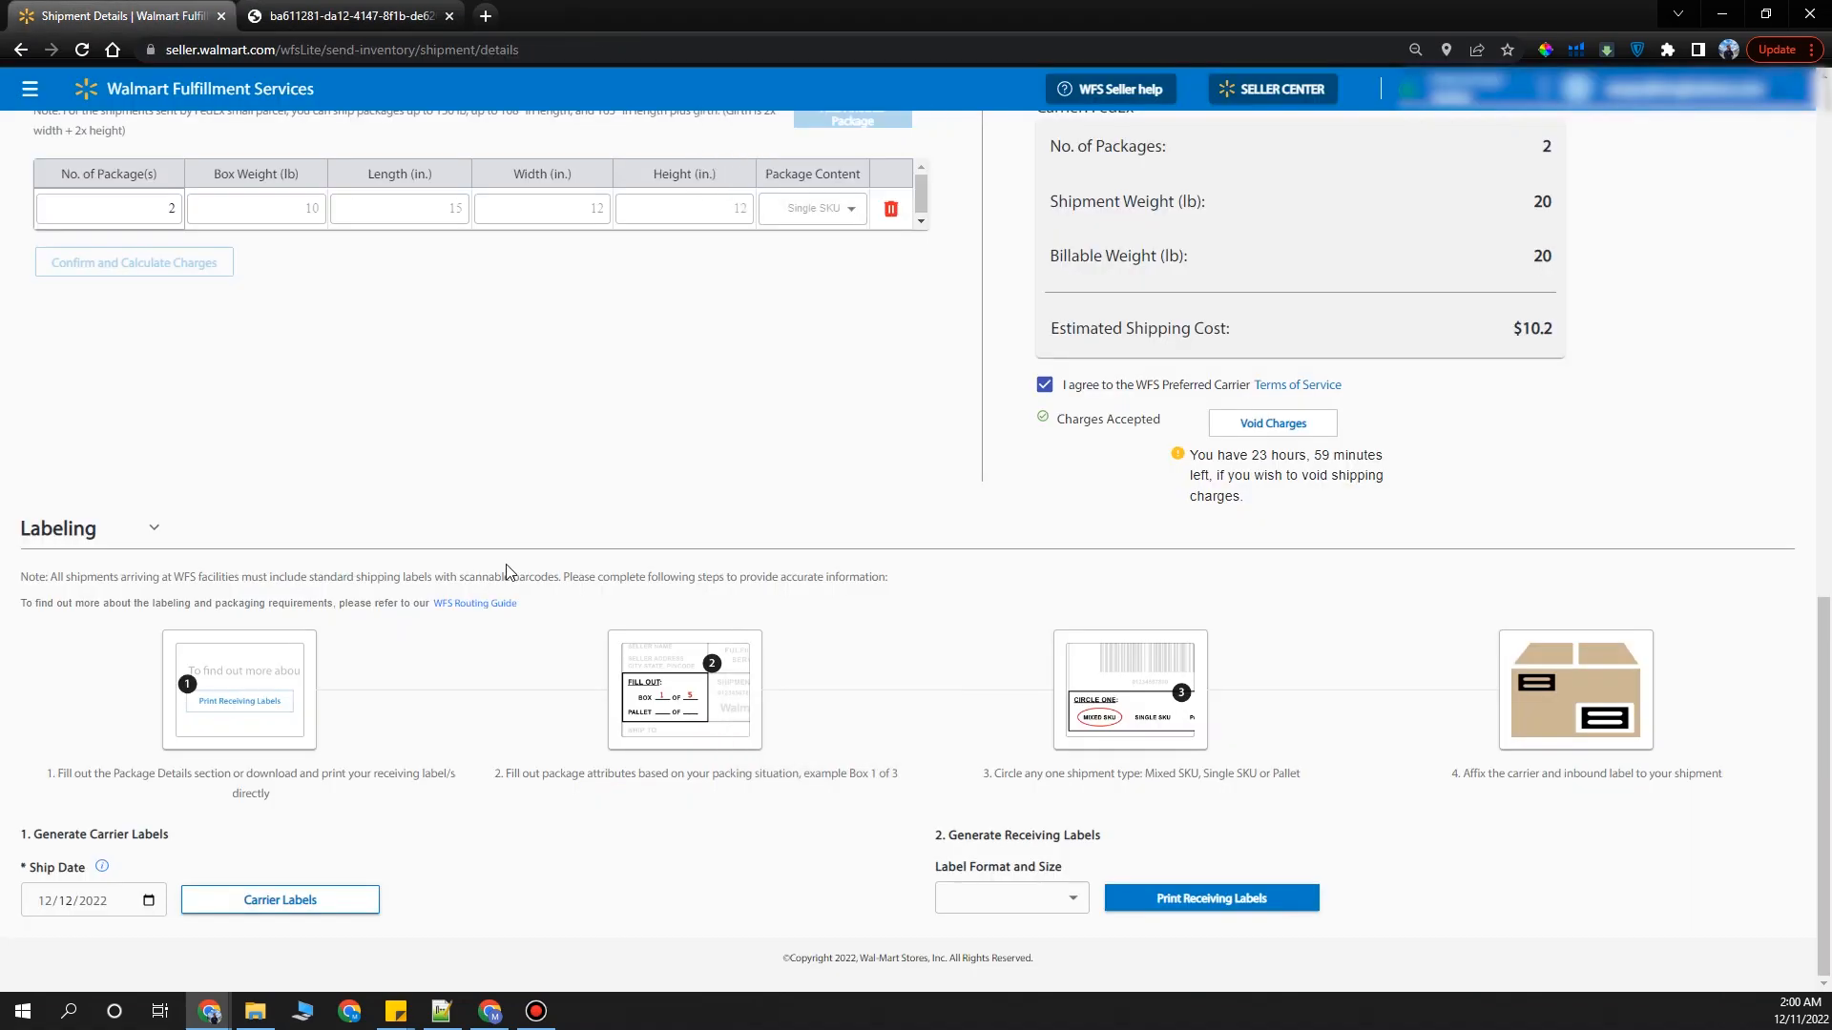
pyautogui.click(1070, 900)
pyautogui.click(1044, 902)
pyautogui.click(1067, 905)
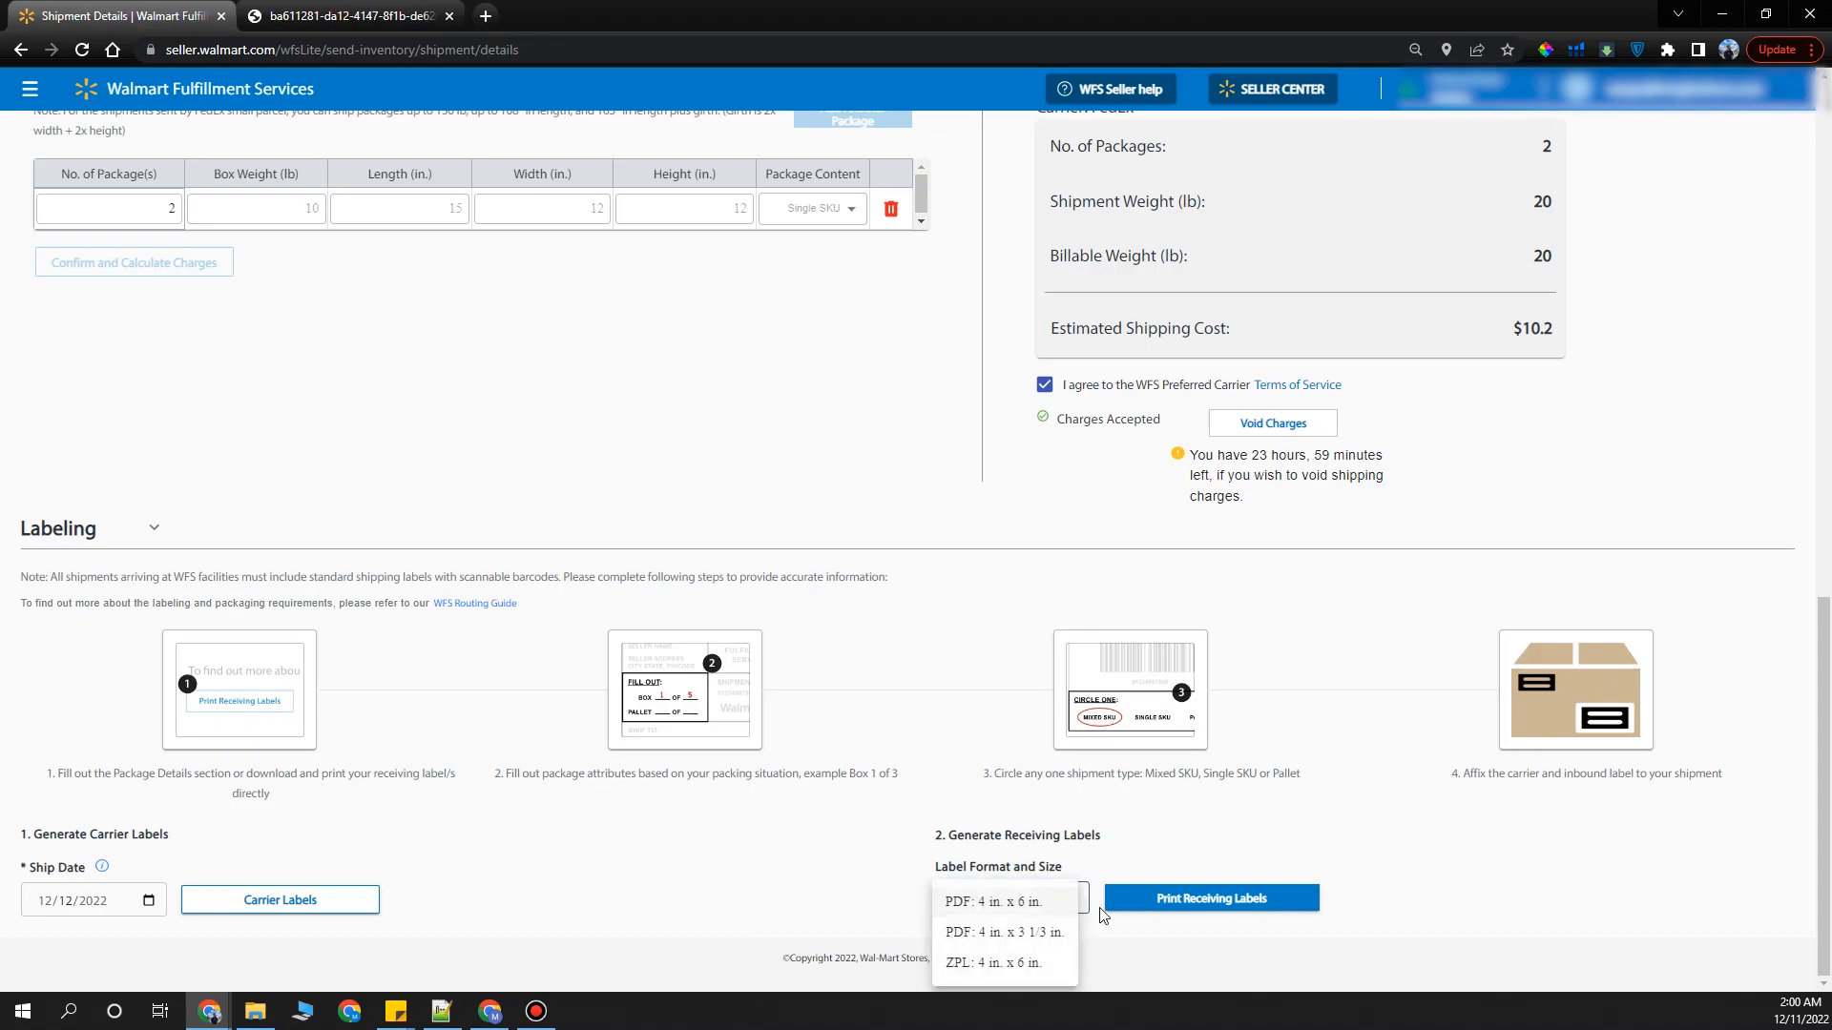
pyautogui.click(1004, 903)
pyautogui.click(1186, 898)
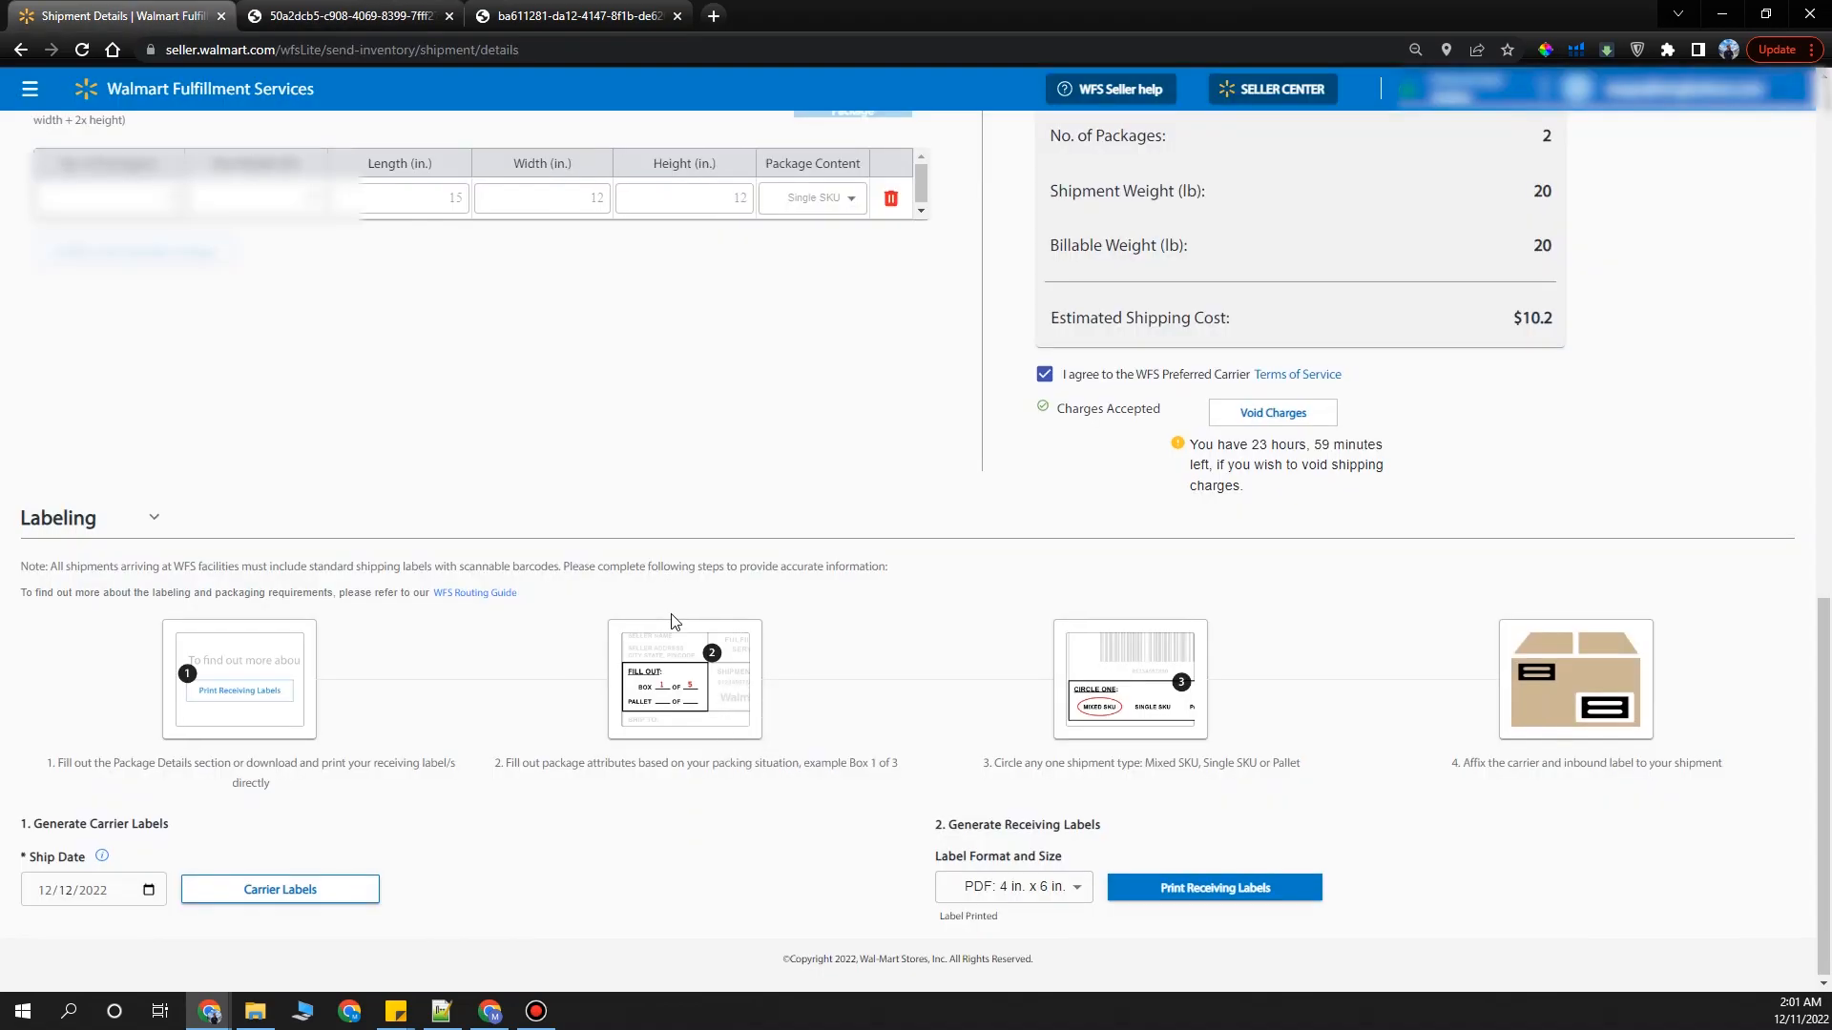
# Review the shipment's carrier, address, package, charges and labeling sections.
pyautogui.scroll(6, 674, 623)
pyautogui.scroll(-6, 673, 623)
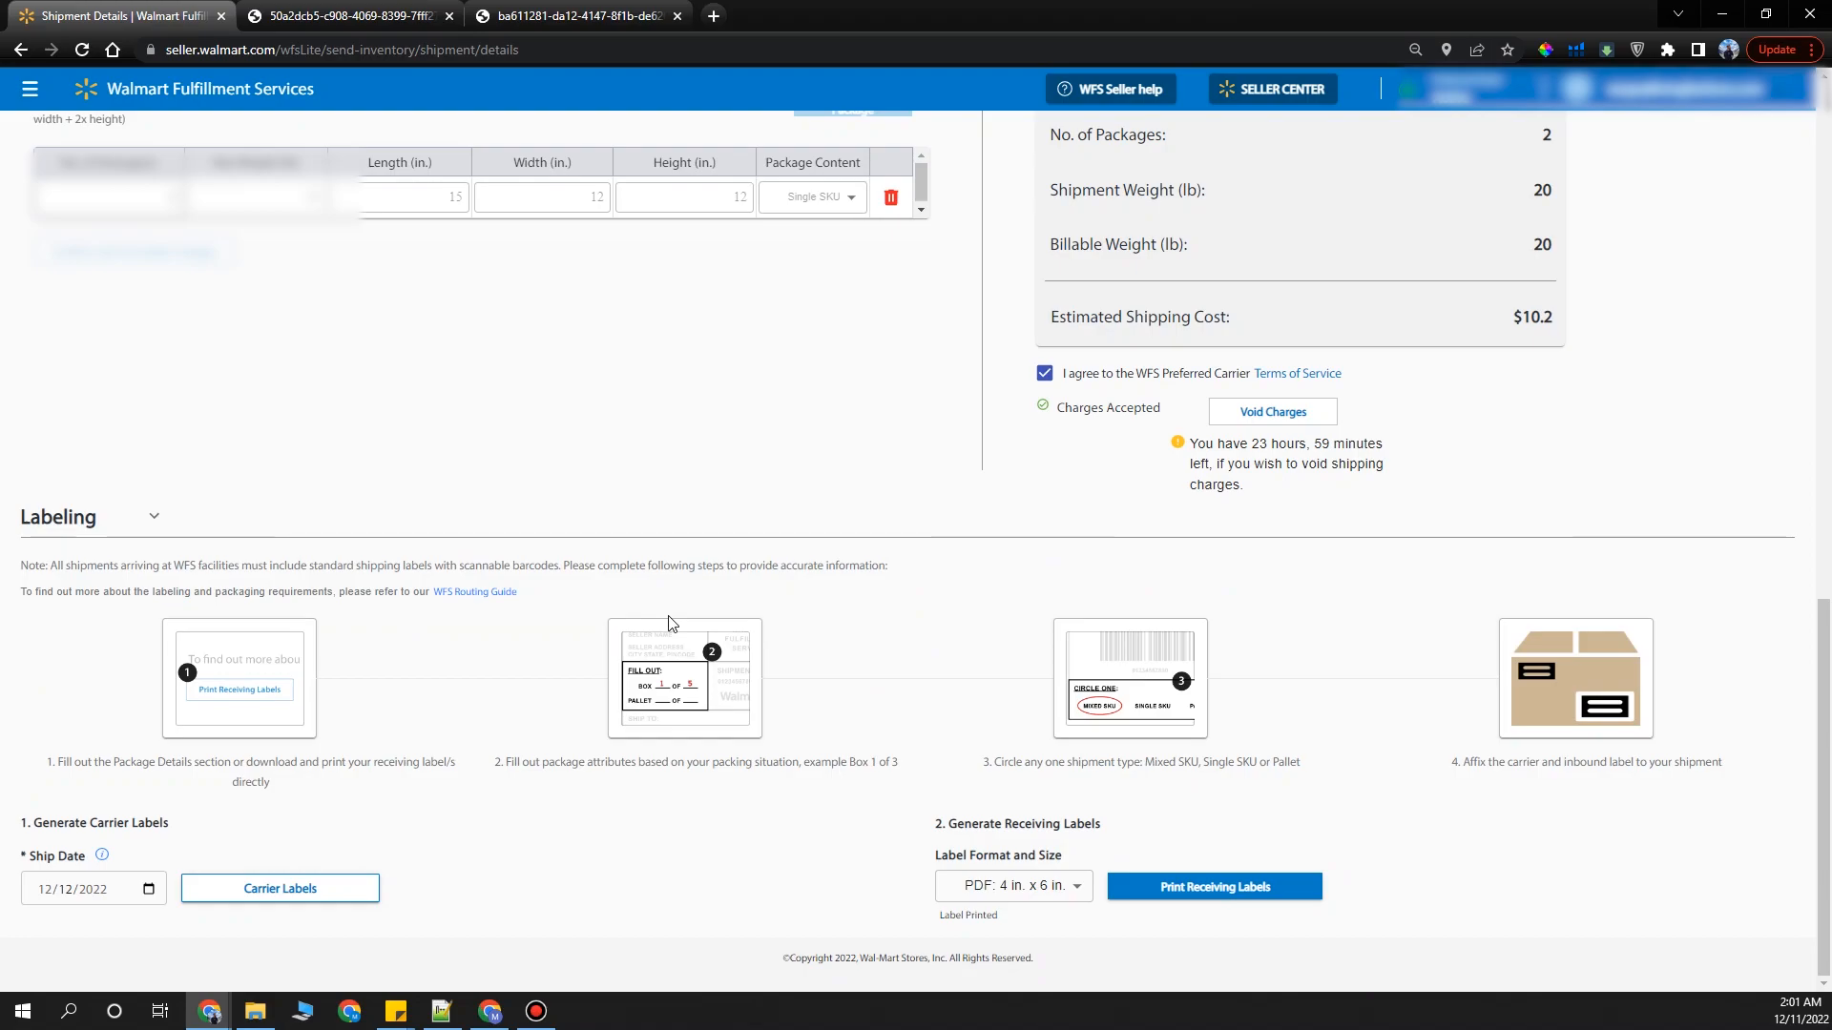
pyautogui.scroll(4, 673, 623)
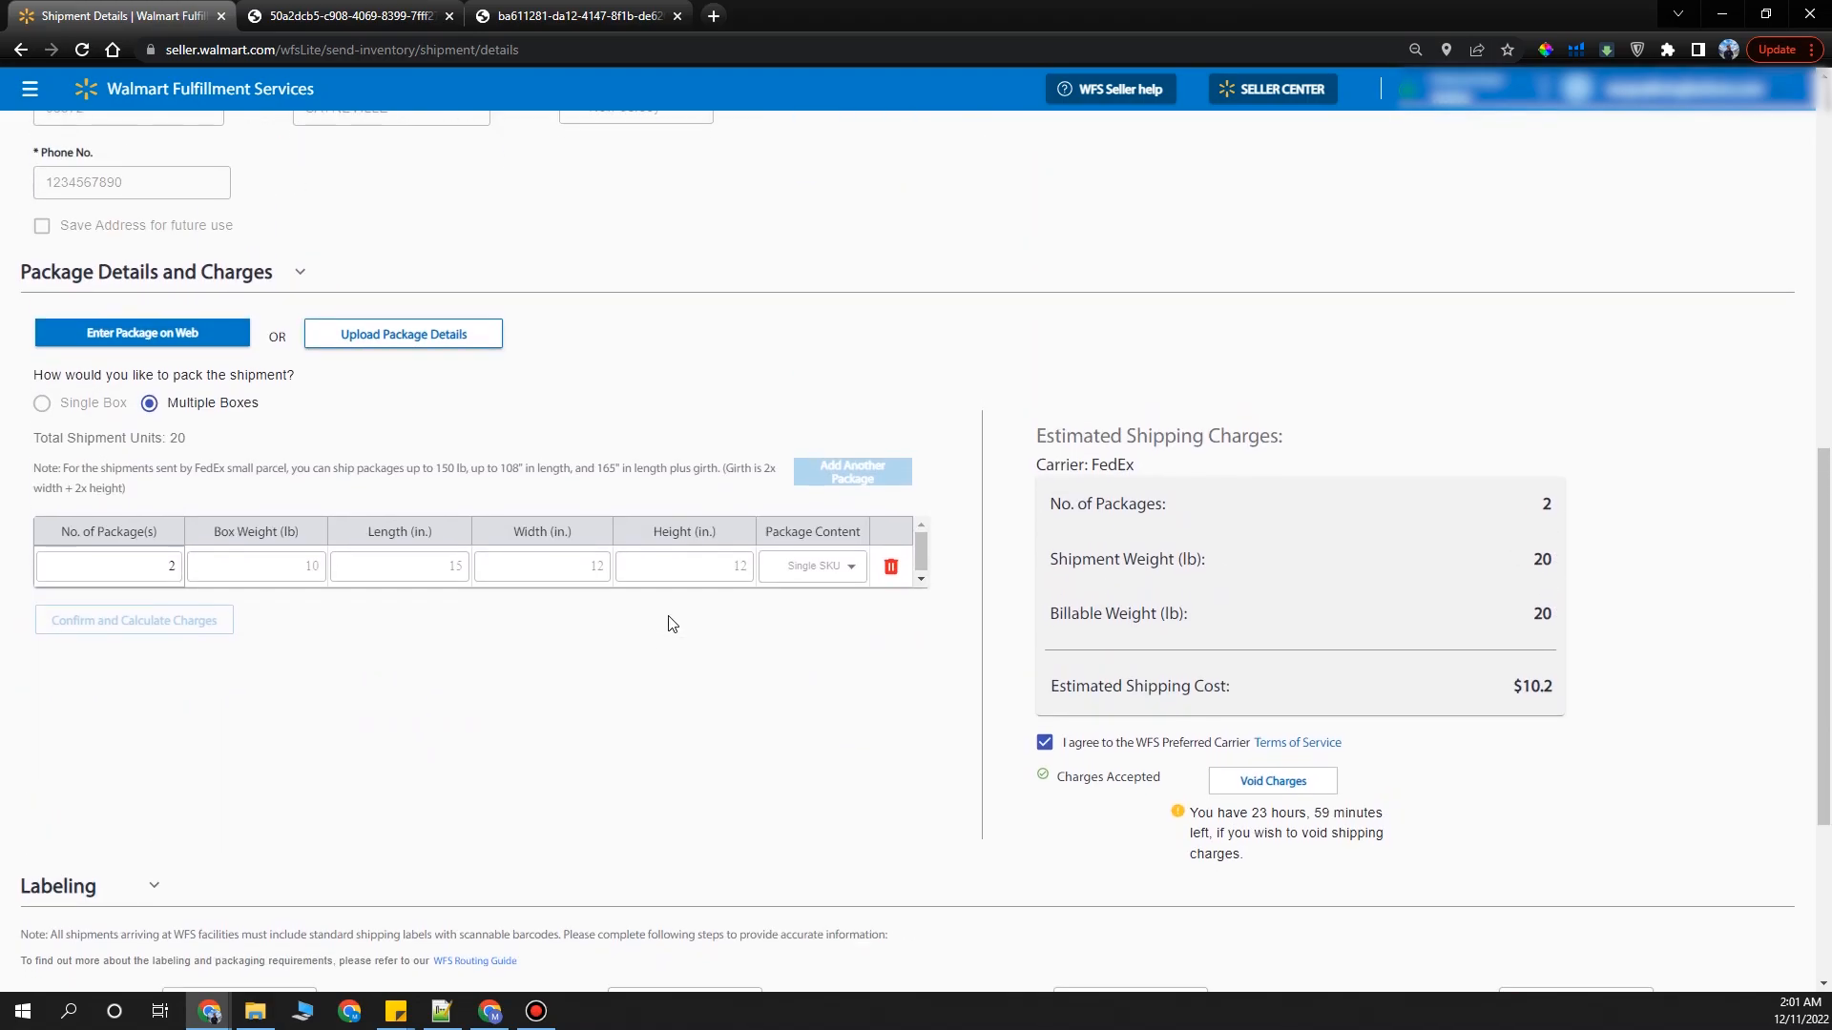
pyautogui.scroll(-2, 673, 623)
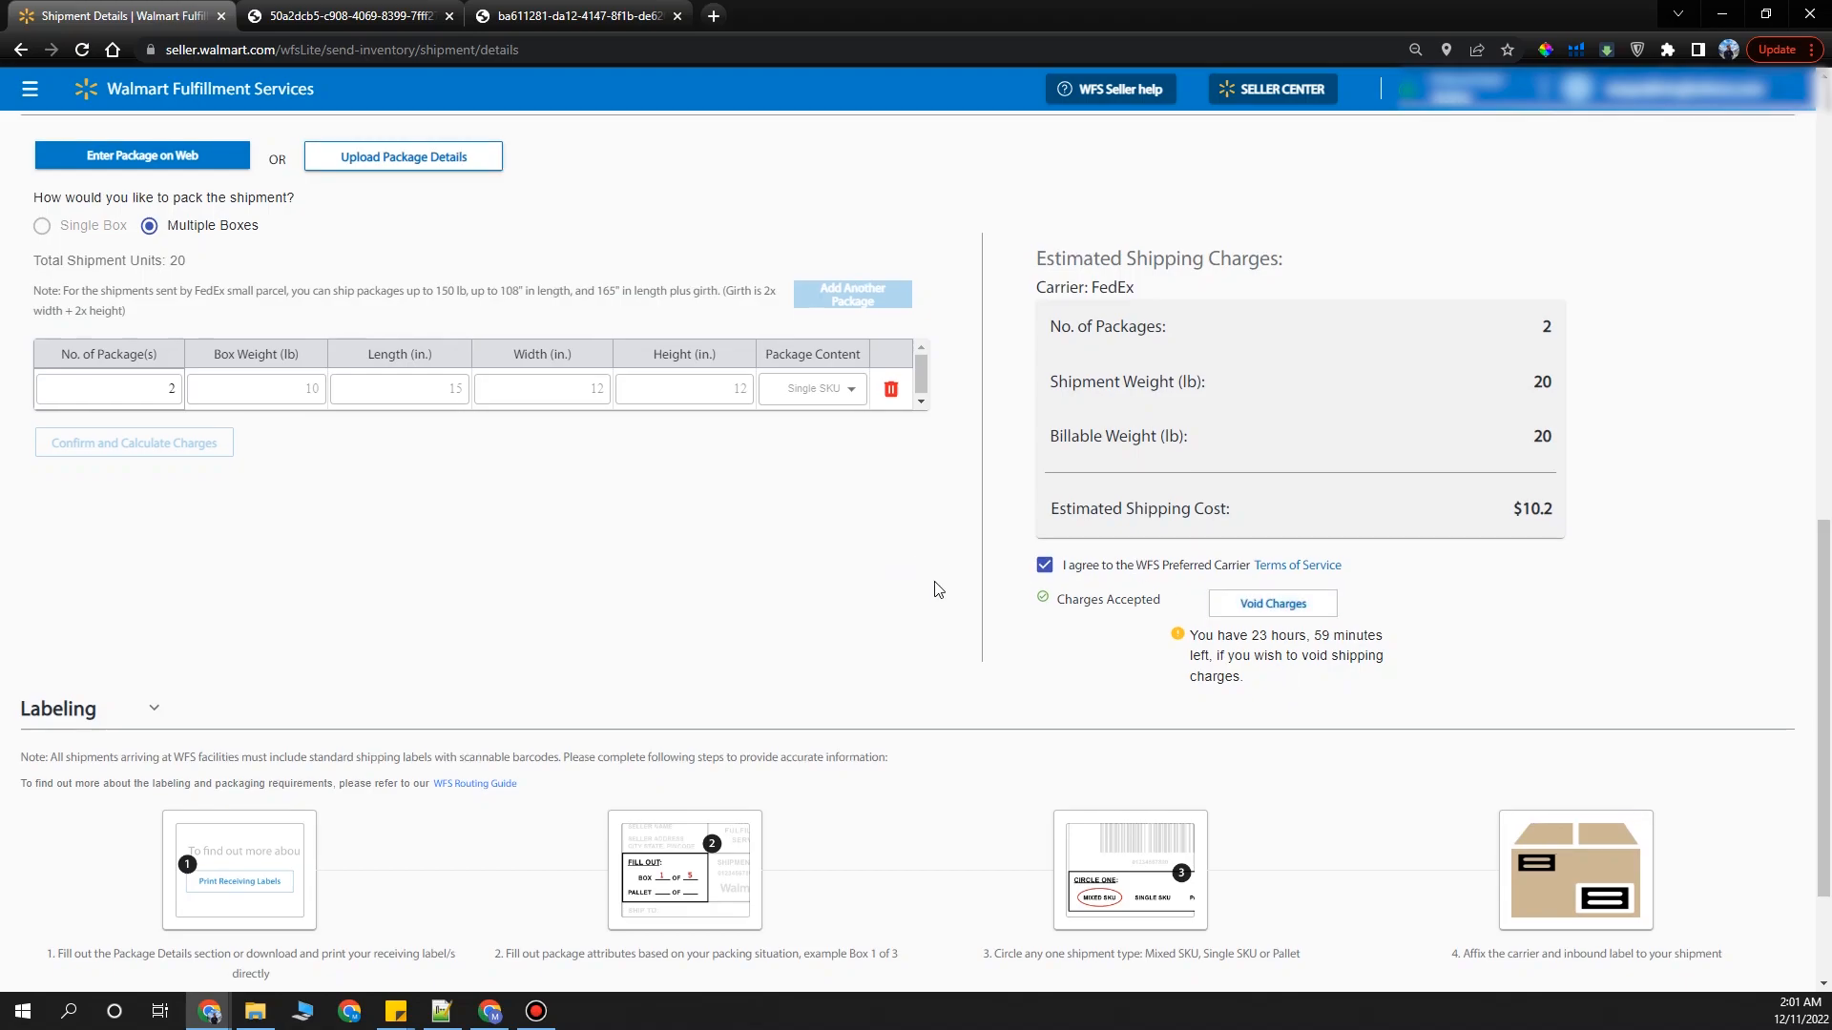
pyautogui.scroll(15, 934, 590)
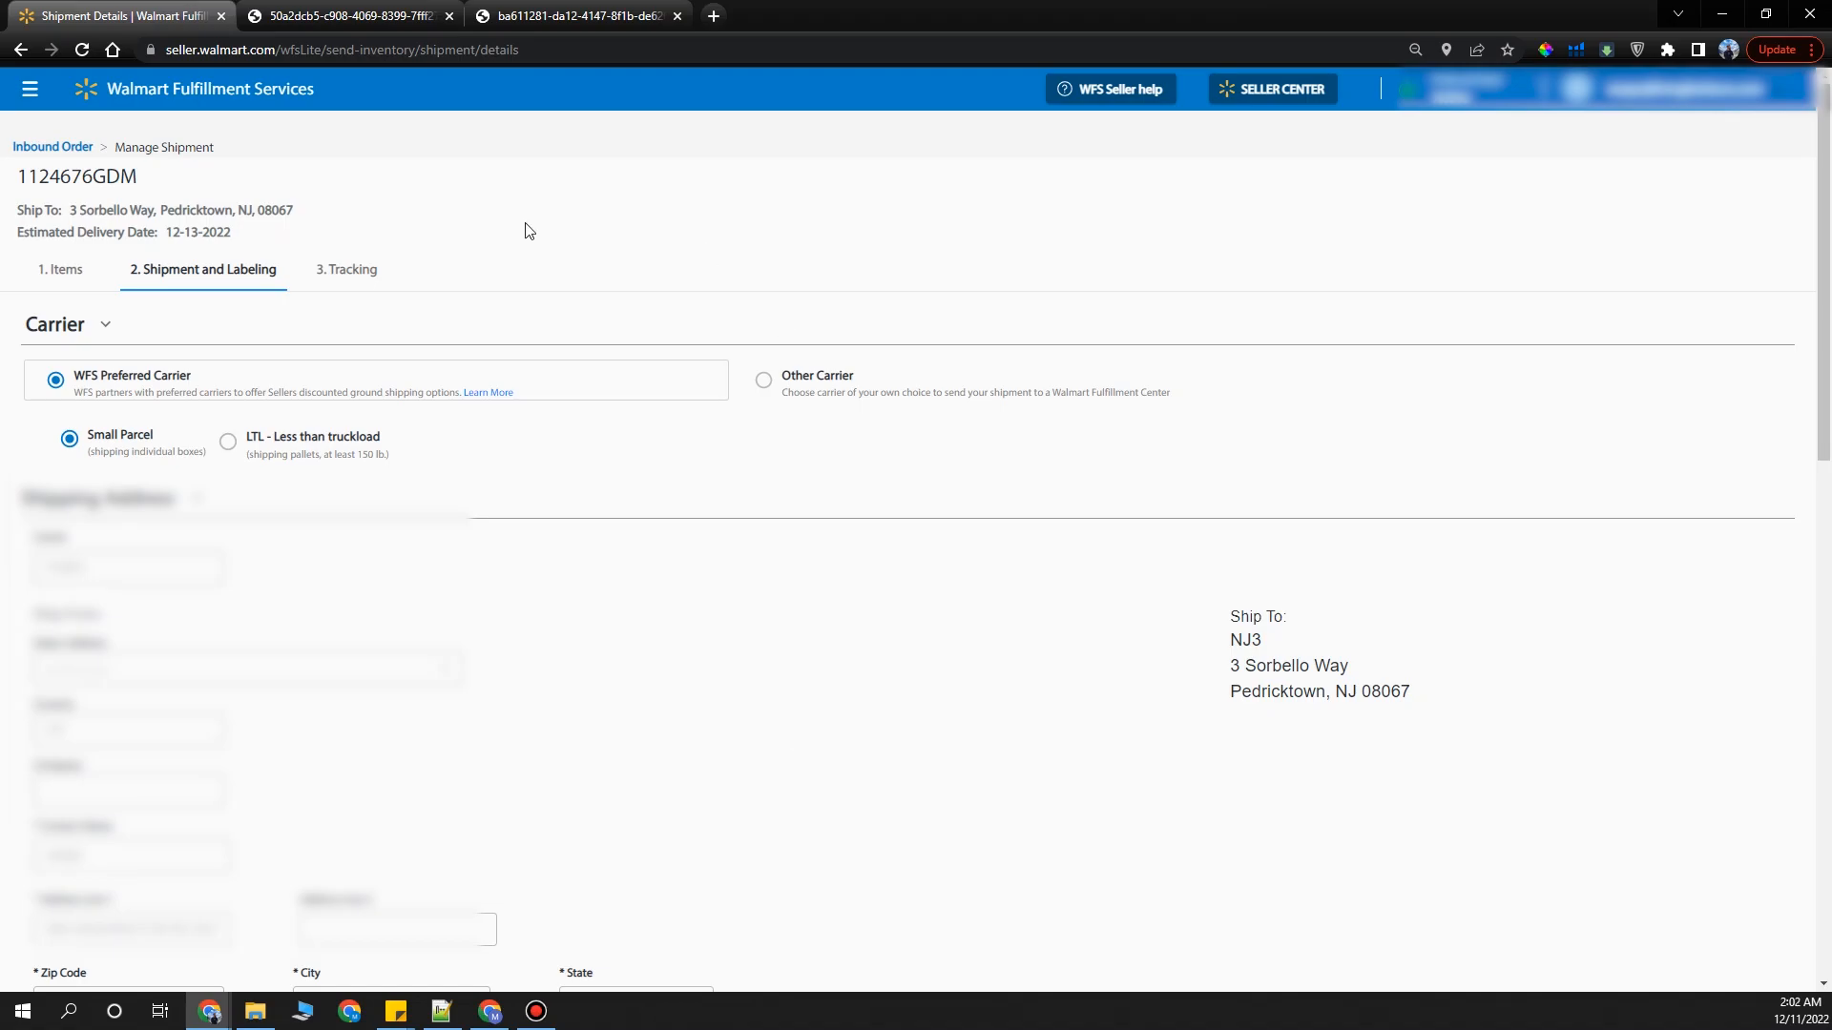
pyautogui.scroll(-15, 745, 752)
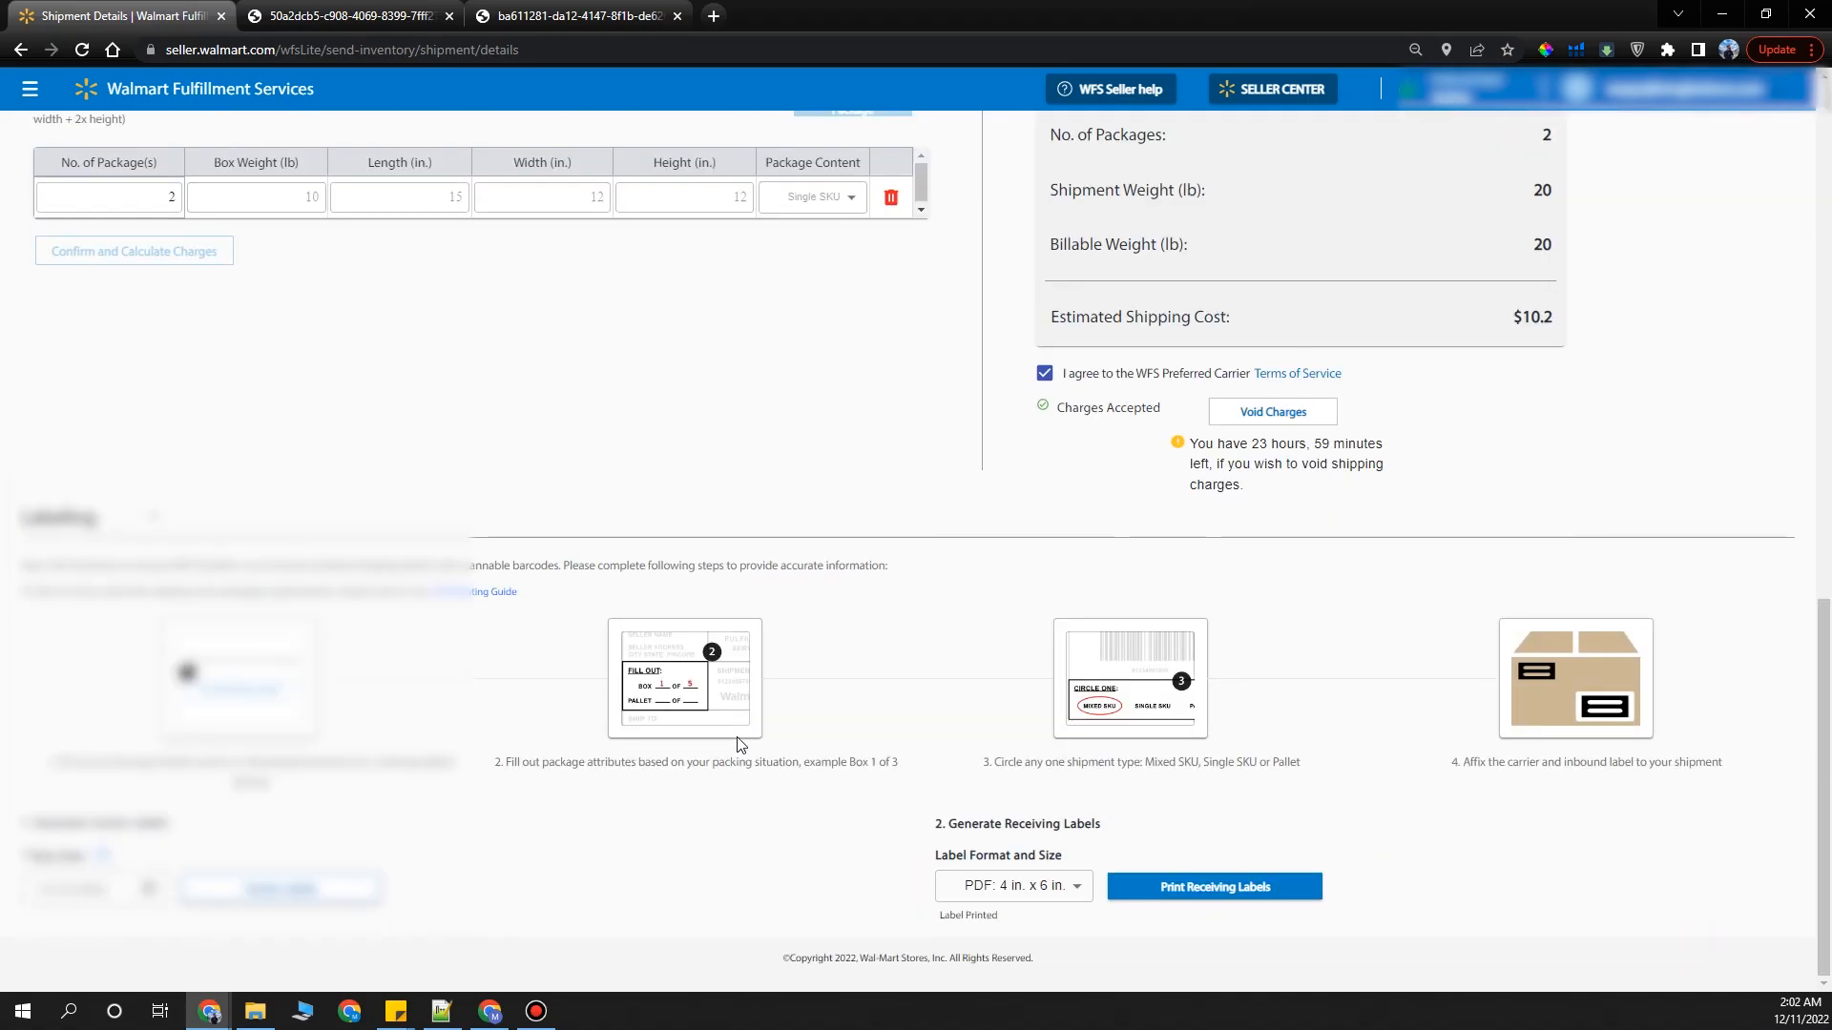
pyautogui.scroll(15, 739, 759)
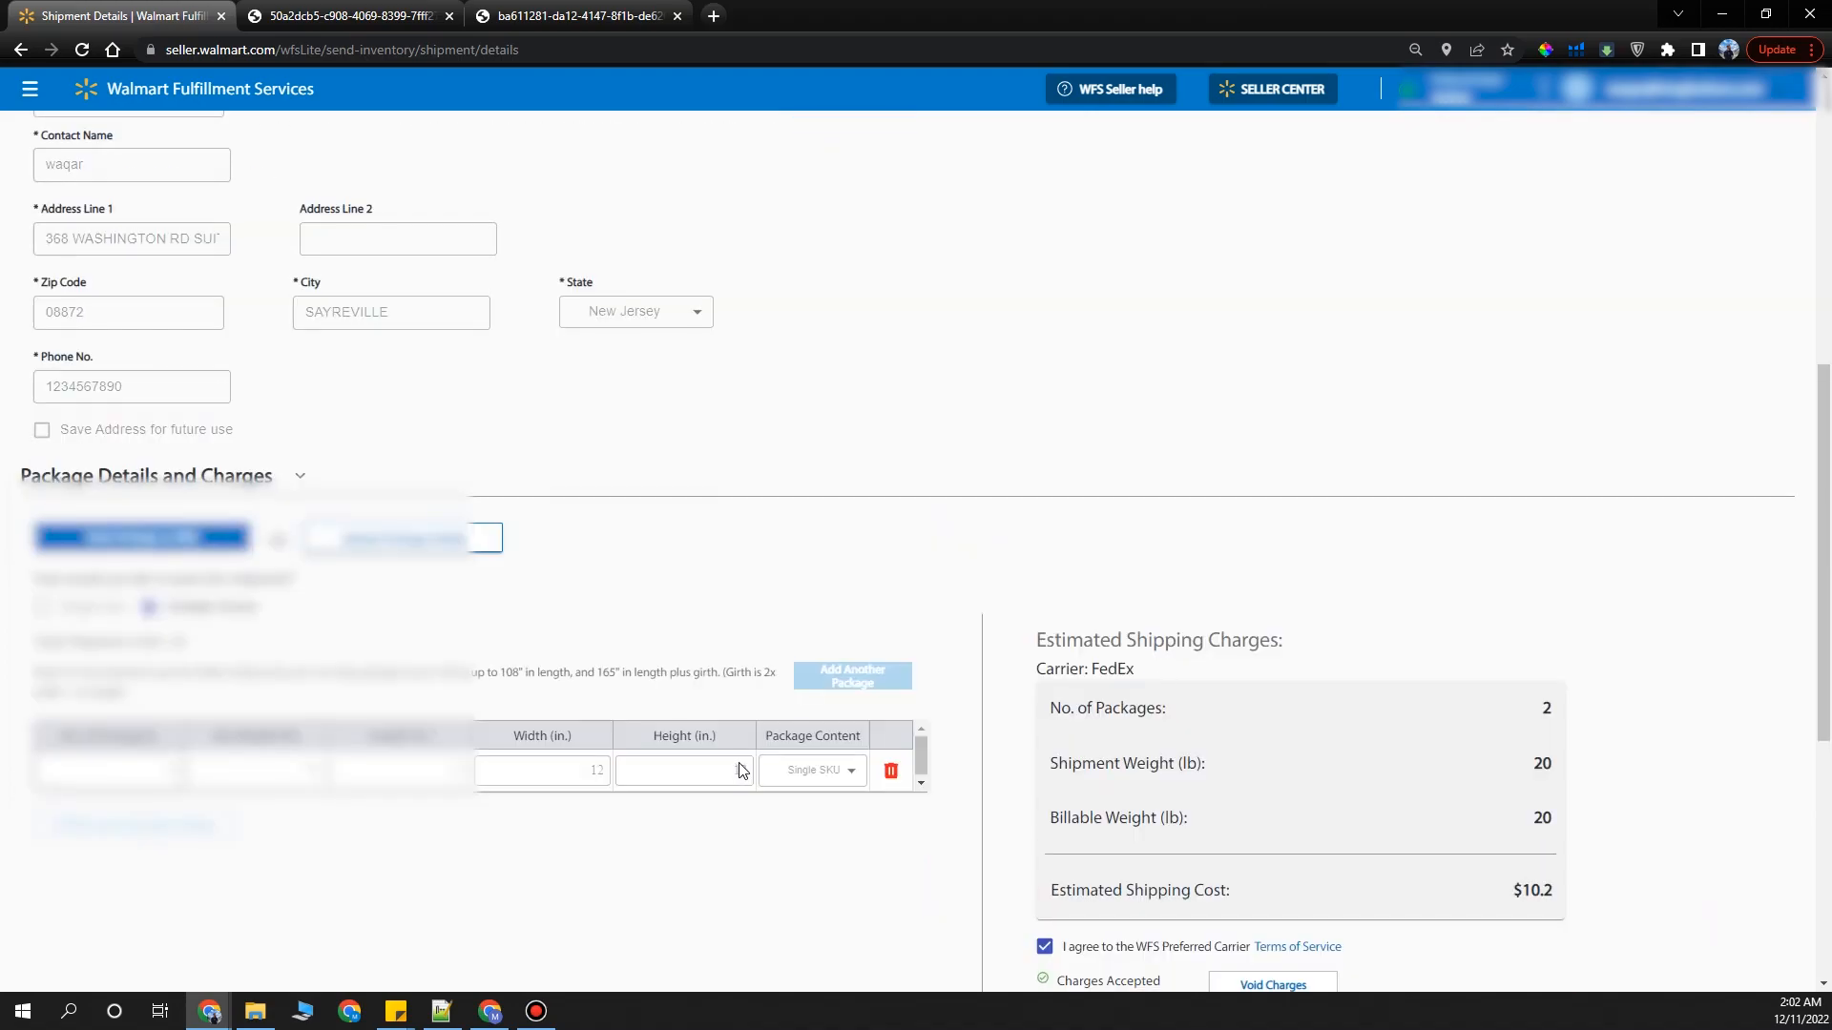